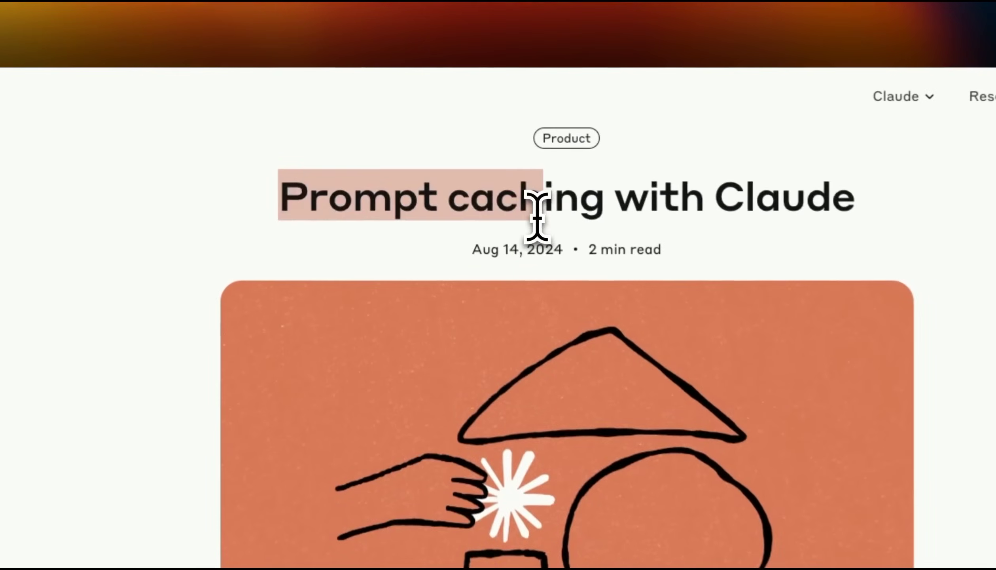
{"action": "scroll", "coordinate": [585, 393], "scroll_direction": "down", "scroll_amount": 5}
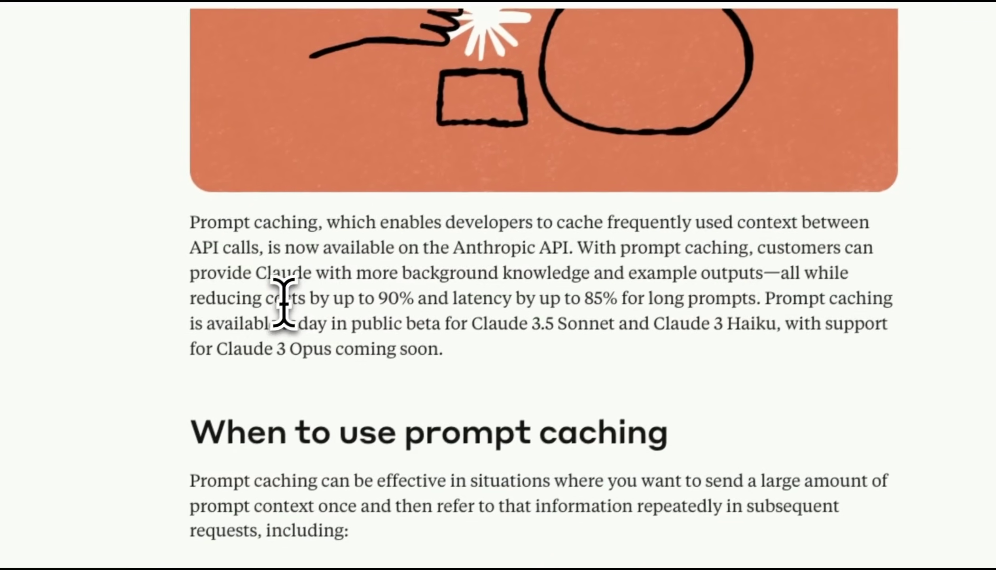
{"action": "left_click_drag", "start_coordinate": [284, 290], "coordinate": [430, 294]}
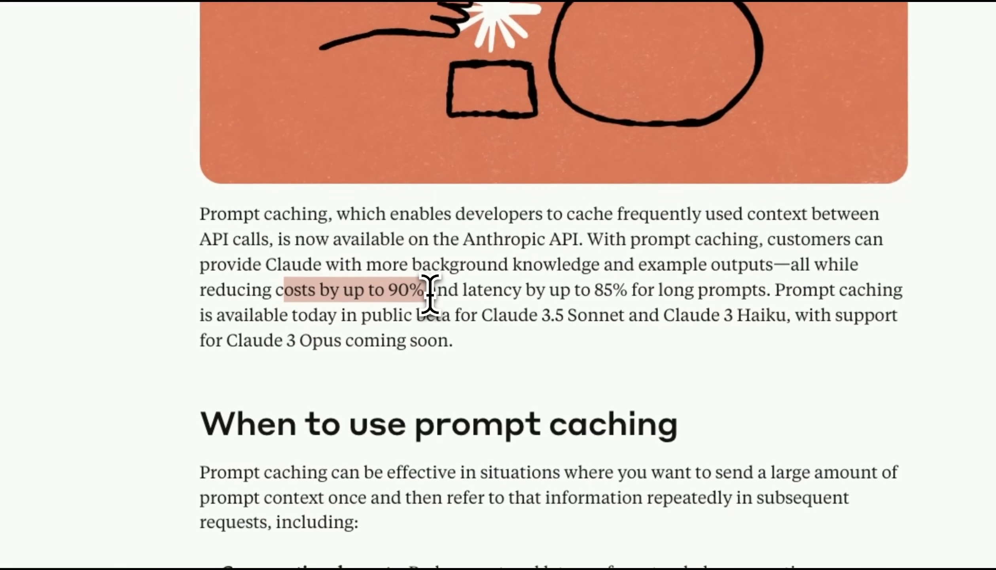
Mark the 85% latency savings claim in the article, then the Context caching page title.
{"action": "left_click", "coordinate": [466, 294]}
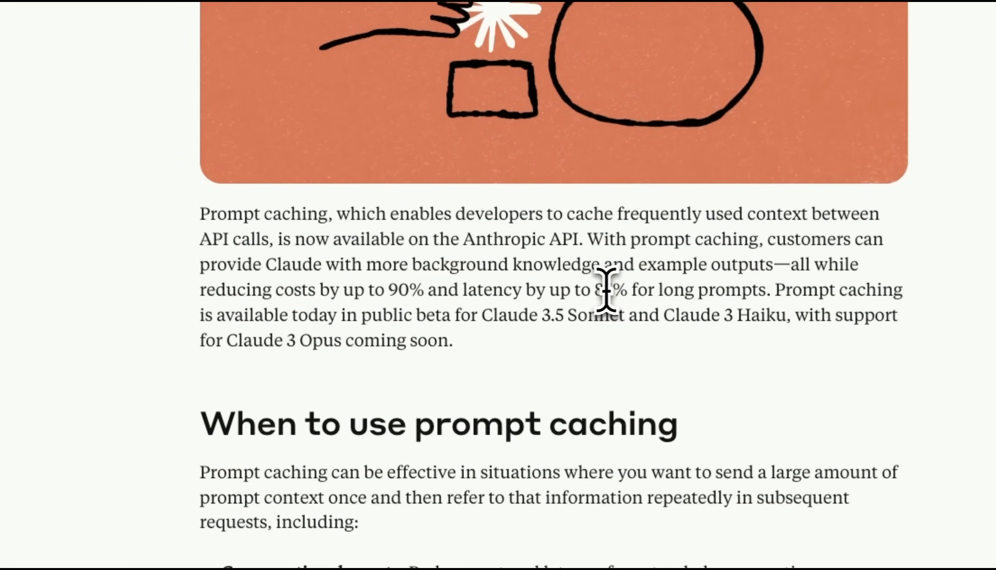
{"action": "left_click_drag", "start_coordinate": [598, 290], "coordinate": [713, 290]}
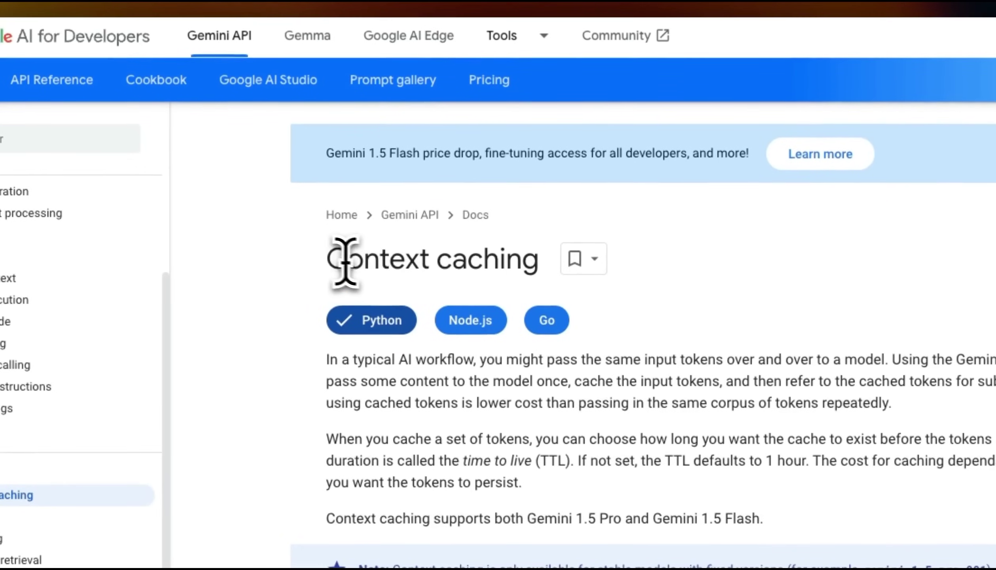
{"action": "left_click_drag", "start_coordinate": [331, 258], "coordinate": [510, 255]}
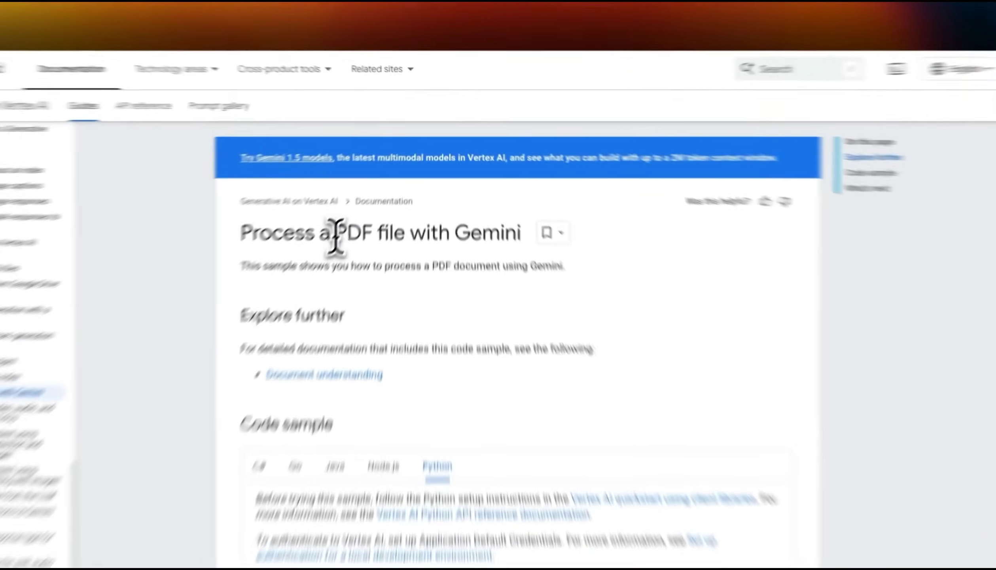
Highlight the 'Process a PDF file with Gemini' heading on the Vertex AI docs page.
{"action": "left_click_drag", "start_coordinate": [336, 233], "coordinate": [551, 281]}
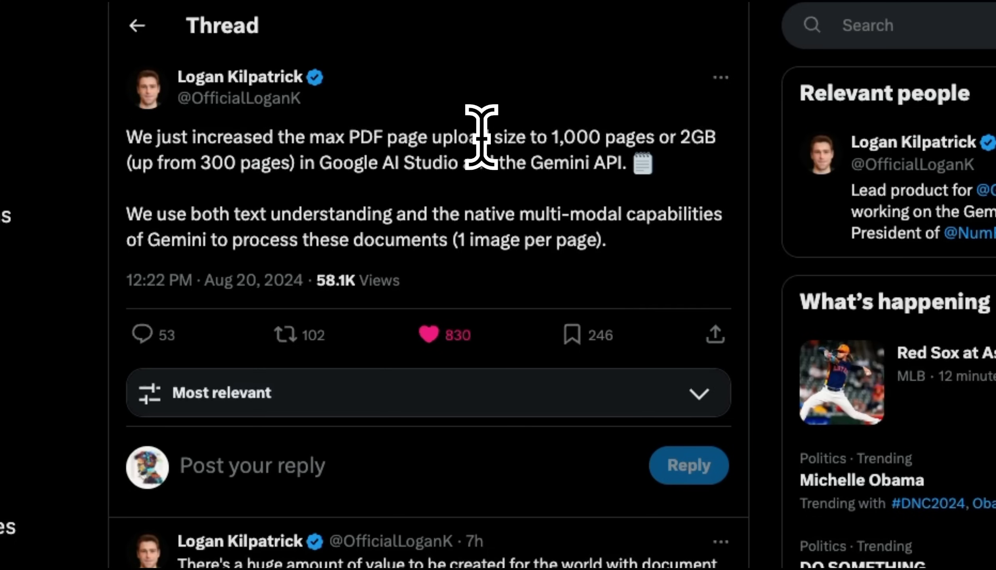
Highlight 'size to 1,000 pages' in the Gemini API post, then deselect it.
{"action": "left_click_drag", "start_coordinate": [493, 137], "coordinate": [656, 137]}
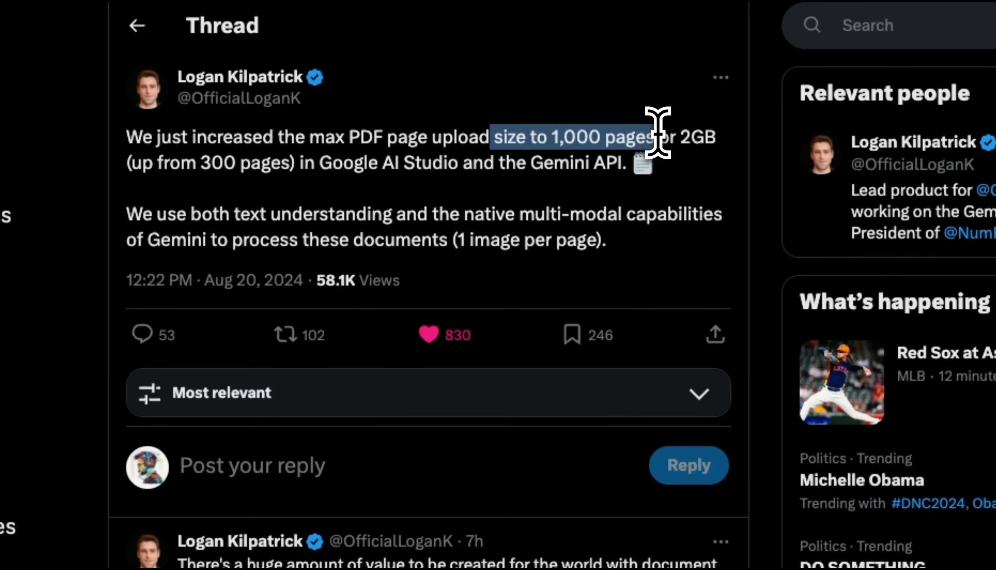
{"action": "left_click", "coordinate": [658, 135]}
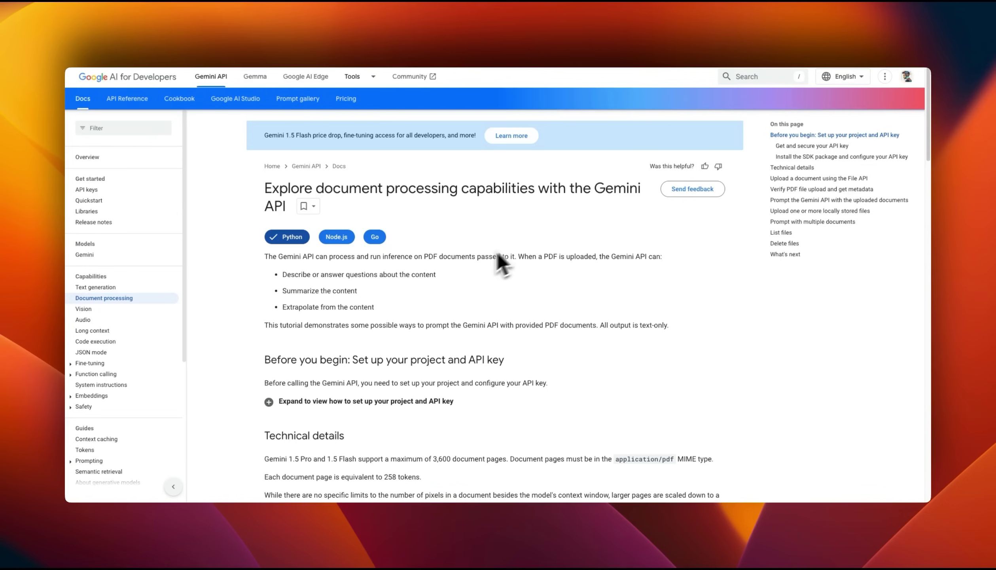
{"action": "scroll", "coordinate": [478, 272], "scroll_direction": "down", "scroll_amount": 3}
{"action": "scroll", "coordinate": [477, 273], "scroll_direction": "down", "scroll_amount": 2}
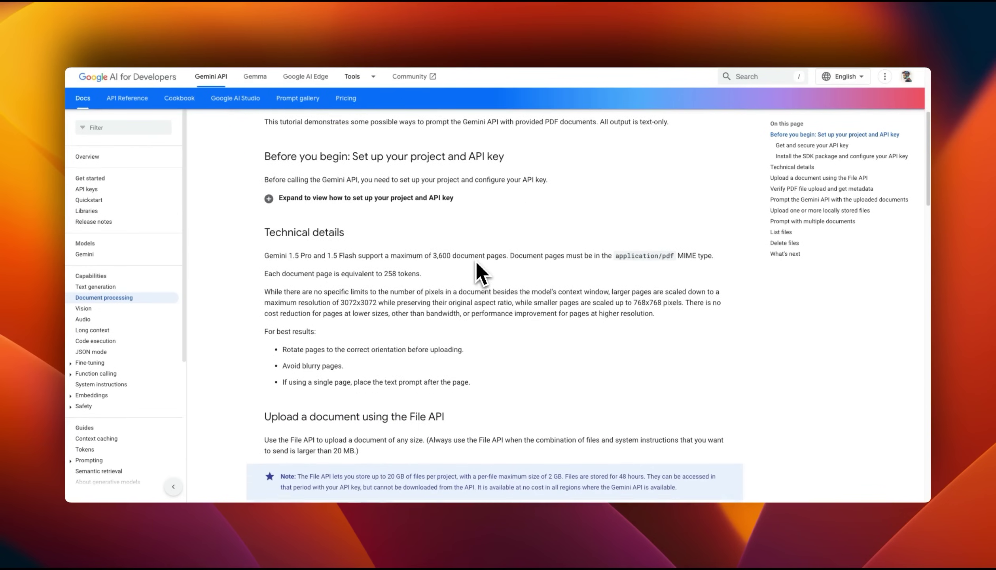
{"action": "scroll", "coordinate": [478, 271], "scroll_direction": "down", "scroll_amount": 1}
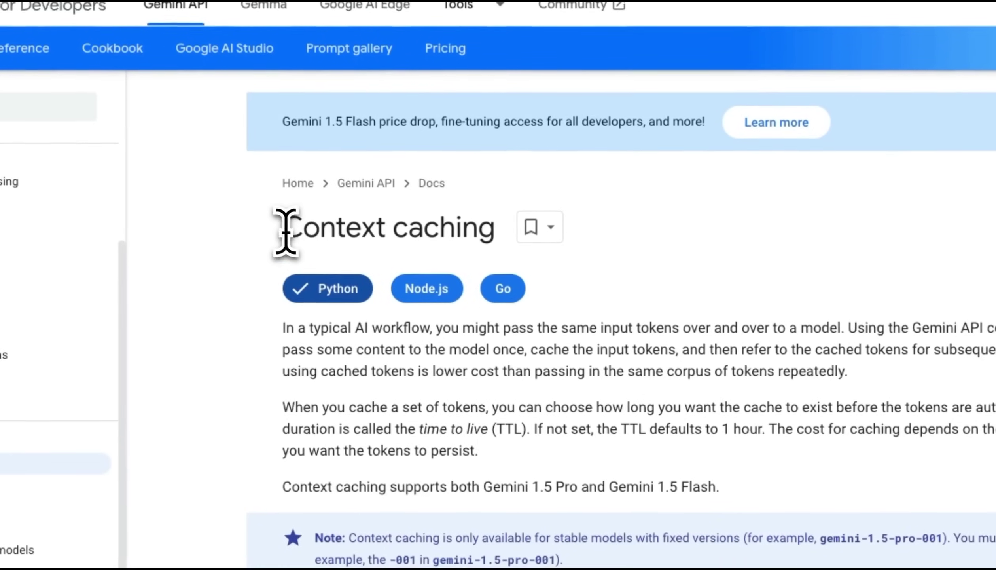
Mark the technical limits: 3,600-page maximum, application/pdf, 258 tokens per page, 768x768 resolution.
{"action": "left_click_drag", "start_coordinate": [285, 229], "coordinate": [490, 227]}
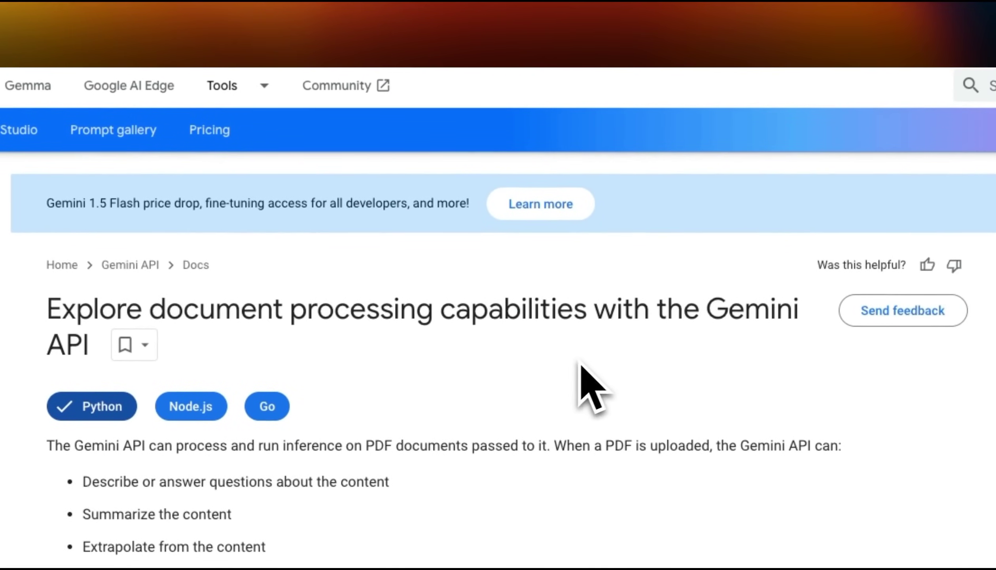
{"action": "scroll", "coordinate": [405, 350], "scroll_direction": "down", "scroll_amount": 10}
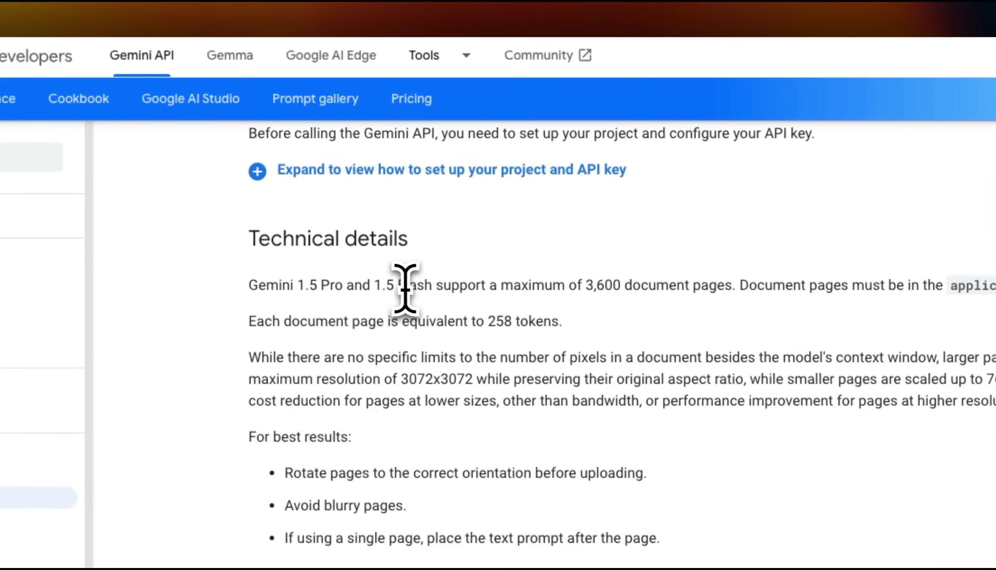
{"action": "mouse_move", "coordinate": [577, 285]}
{"action": "left_mouse_down"}
{"action": "mouse_move", "coordinate": [610, 285]}
{"action": "mouse_move", "coordinate": [346, 277]}
{"action": "left_mouse_up"}
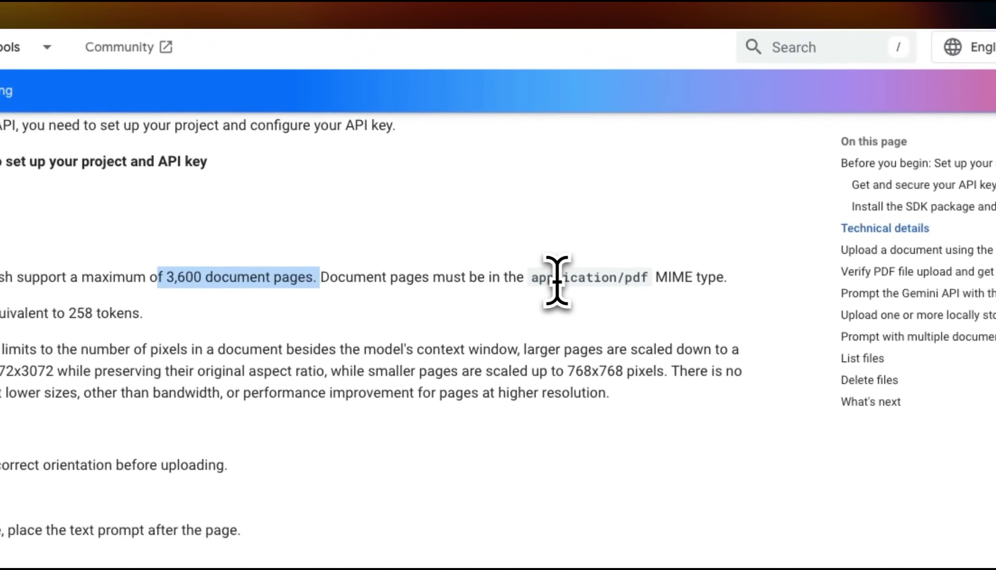
{"action": "left_click", "coordinate": [533, 278]}
{"action": "left_click_drag", "start_coordinate": [533, 278], "coordinate": [631, 278]}
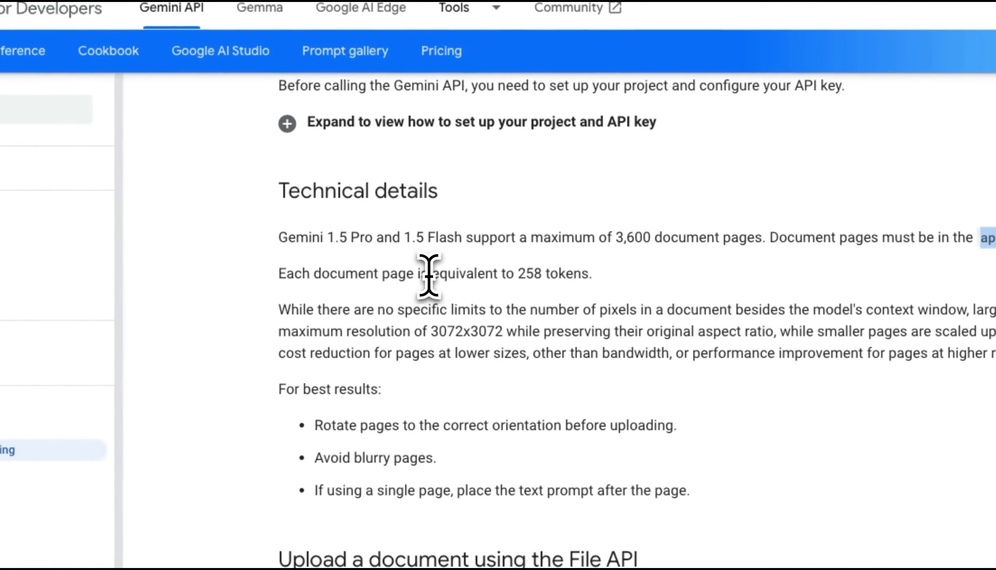
{"action": "left_click_drag", "start_coordinate": [430, 273], "coordinate": [640, 290]}
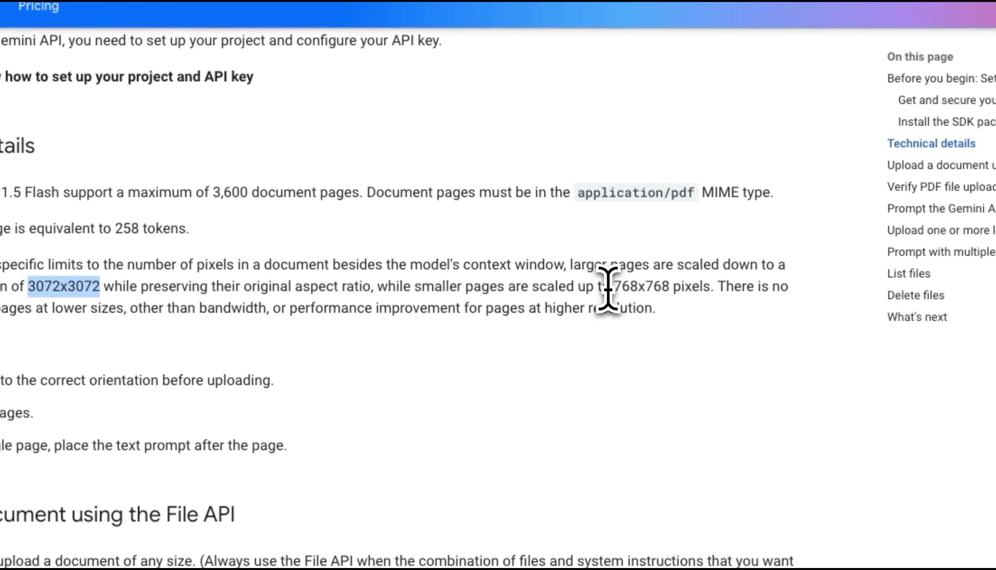
{"action": "left_click_drag", "start_coordinate": [613, 286], "coordinate": [659, 286]}
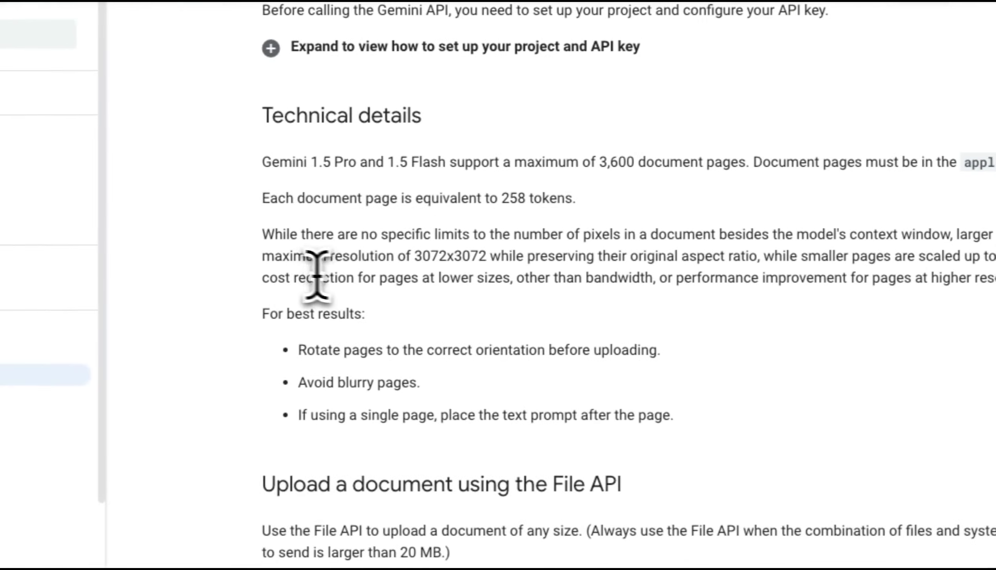
Mark the best-results tips on rotating pages, avoiding blurry pages and single-page prompt placement.
{"action": "left_click_drag", "start_coordinate": [524, 279], "coordinate": [679, 279]}
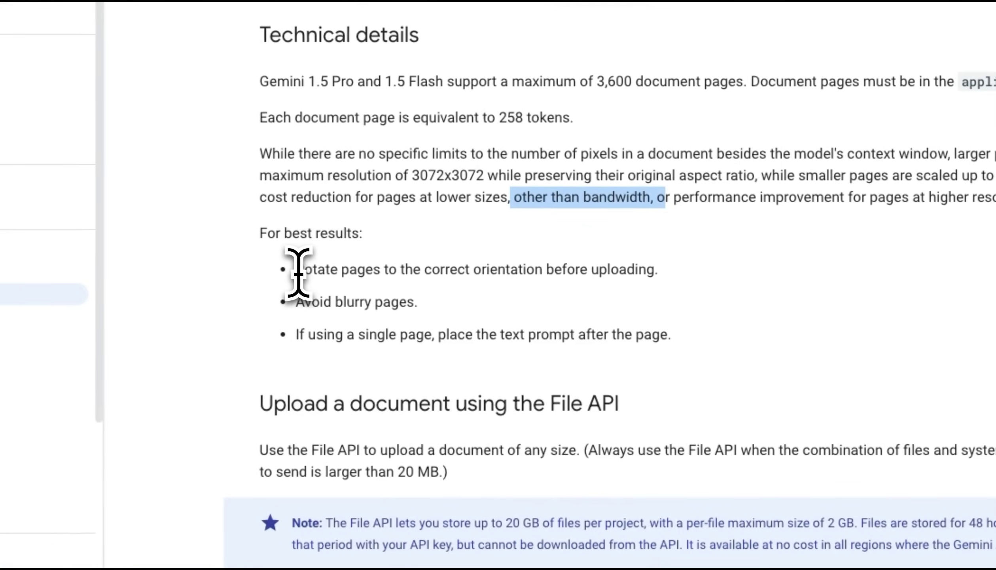
{"action": "left_click", "coordinate": [299, 273]}
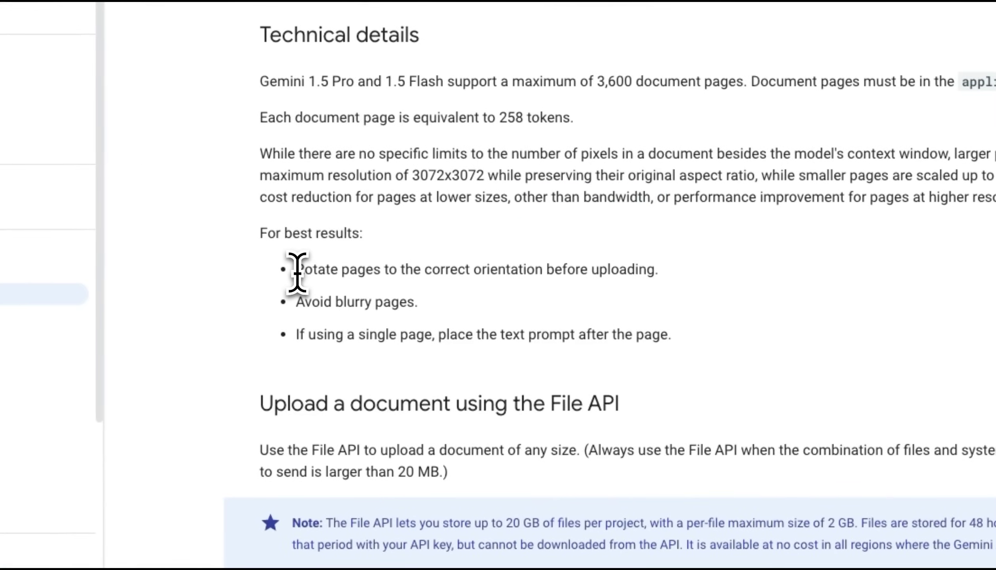
{"action": "left_click_drag", "start_coordinate": [308, 273], "coordinate": [659, 269]}
{"action": "left_click_drag", "start_coordinate": [299, 302], "coordinate": [430, 302]}
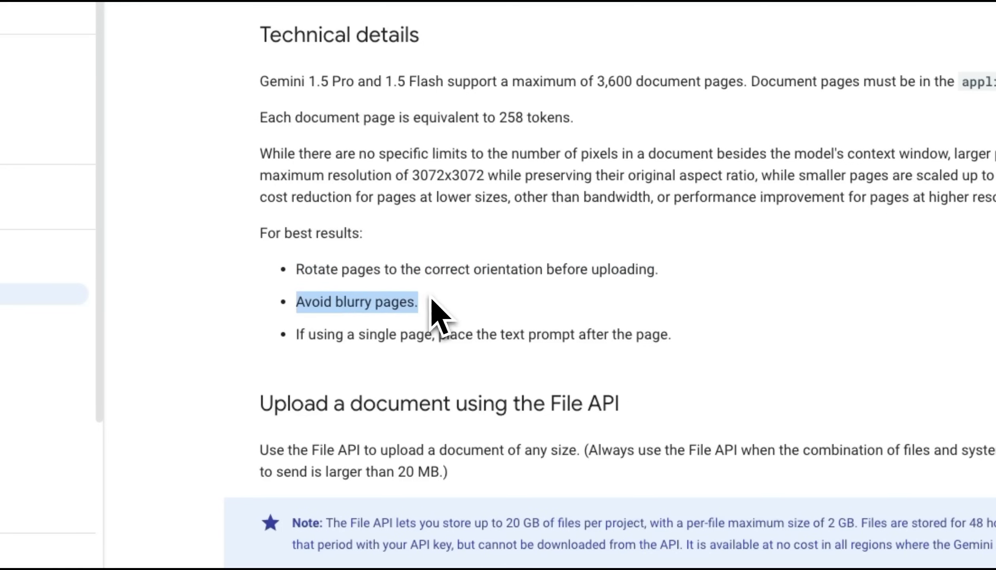
{"action": "left_click_drag", "start_coordinate": [298, 334], "coordinate": [445, 334]}
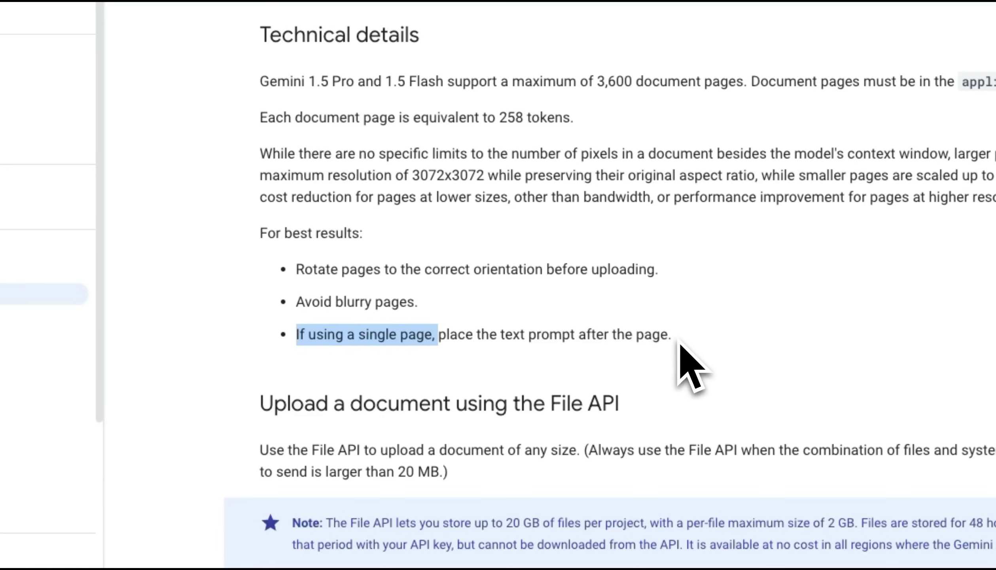
{"action": "scroll", "coordinate": [685, 366], "scroll_direction": "down", "scroll_amount": 5}
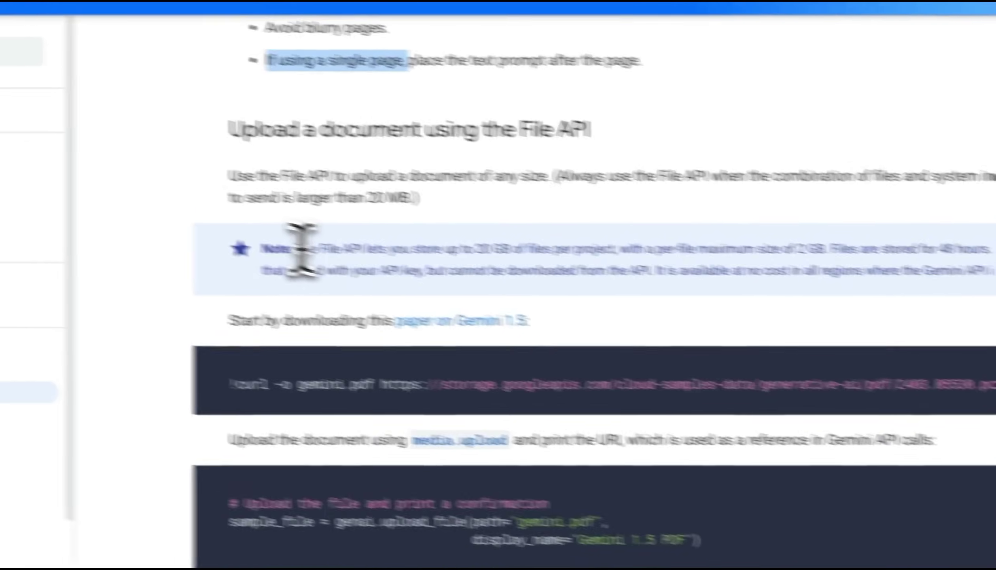
Mark the Note's 20 GB project limit, 2 GB file cap, no-download rule and 48-hour storage.
{"action": "mouse_move", "coordinate": [303, 249]}
{"action": "left_mouse_down"}
{"action": "mouse_move", "coordinate": [491, 288]}
{"action": "mouse_move", "coordinate": [572, 291]}
{"action": "left_mouse_up"}
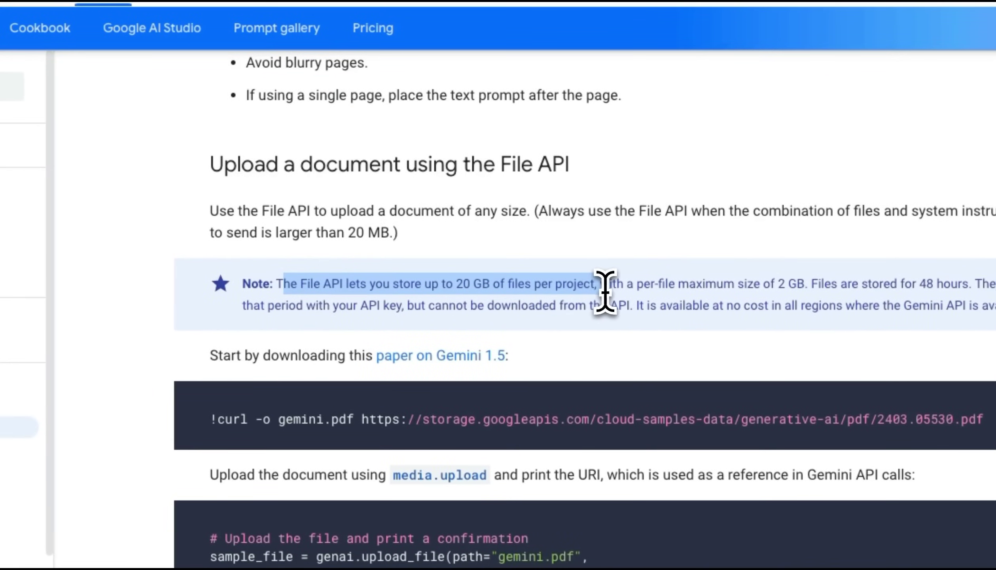
{"action": "mouse_move", "coordinate": [637, 285]}
{"action": "left_mouse_down"}
{"action": "mouse_move", "coordinate": [703, 289]}
{"action": "mouse_move", "coordinate": [537, 253]}
{"action": "left_mouse_up"}
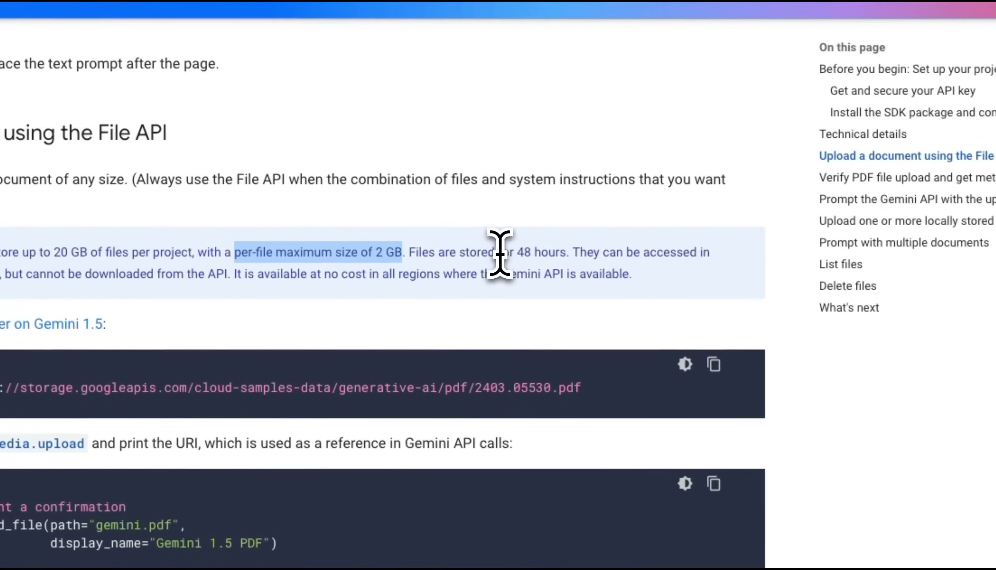
{"action": "left_click", "coordinate": [514, 253]}
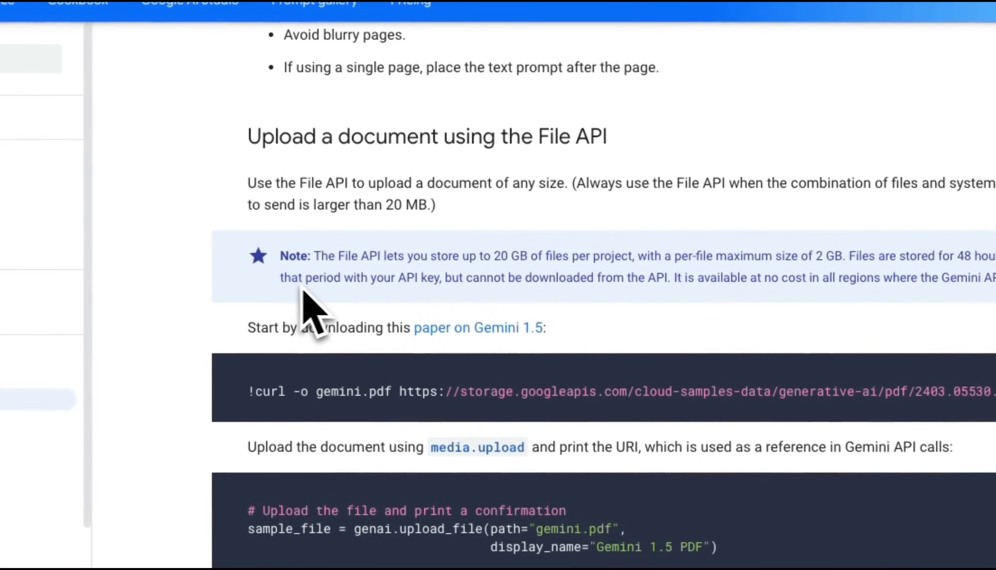
{"action": "left_click_drag", "start_coordinate": [373, 281], "coordinate": [648, 273]}
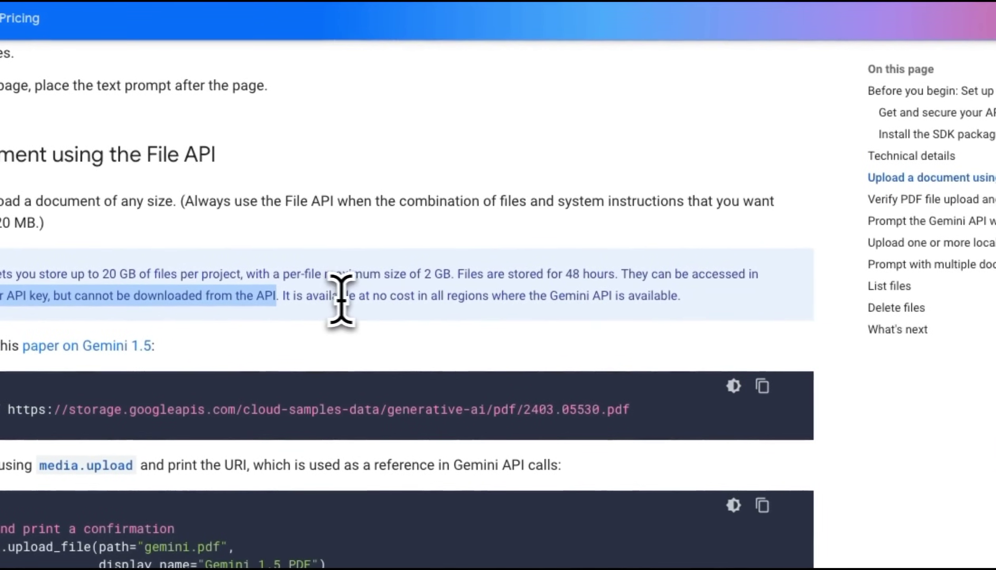
{"action": "left_click_drag", "start_coordinate": [446, 296], "coordinate": [657, 294]}
{"action": "left_click", "coordinate": [415, 296]}
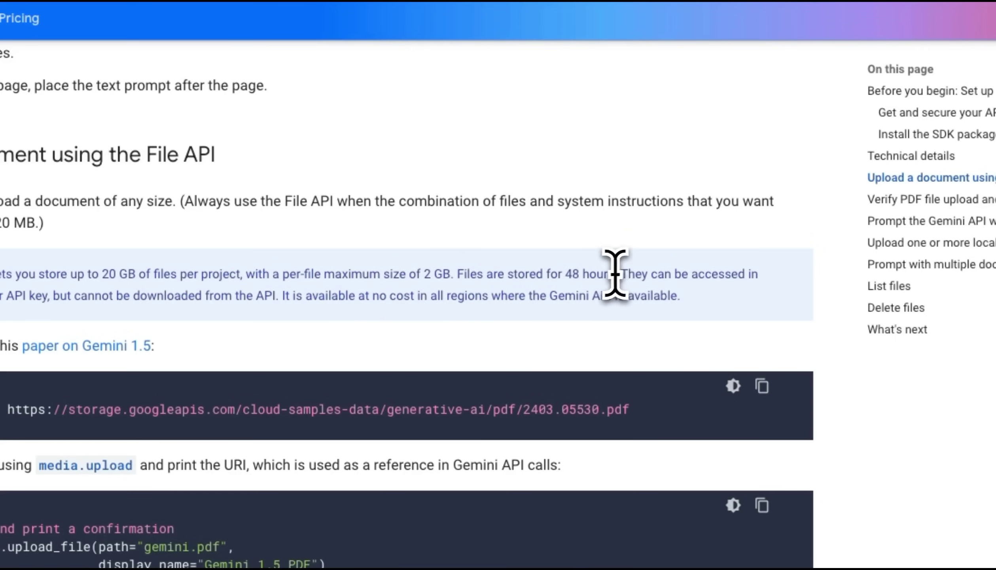
{"action": "left_click_drag", "start_coordinate": [617, 274], "coordinate": [468, 273]}
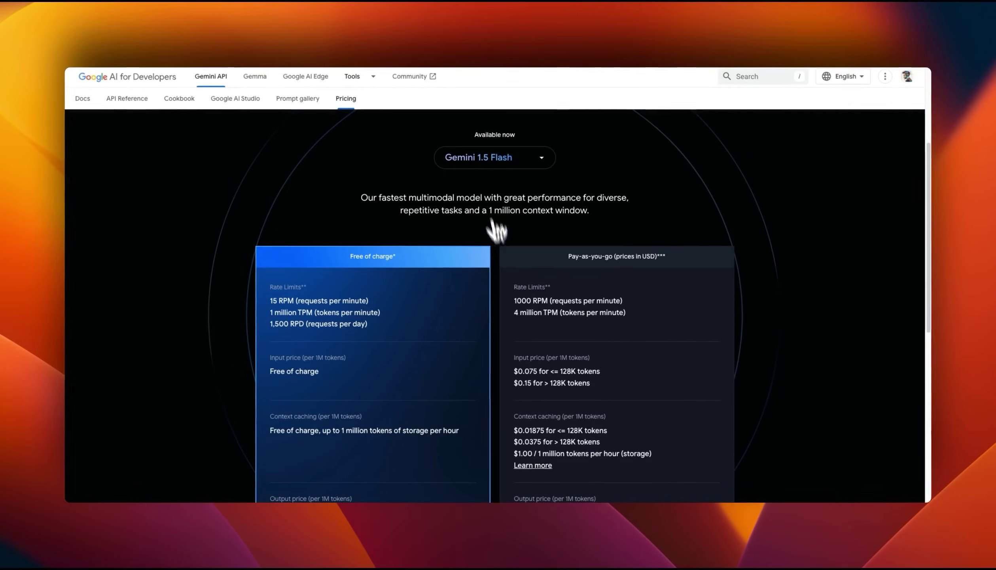
{"action": "scroll", "coordinate": [525, 278], "scroll_direction": "down", "scroll_amount": 2}
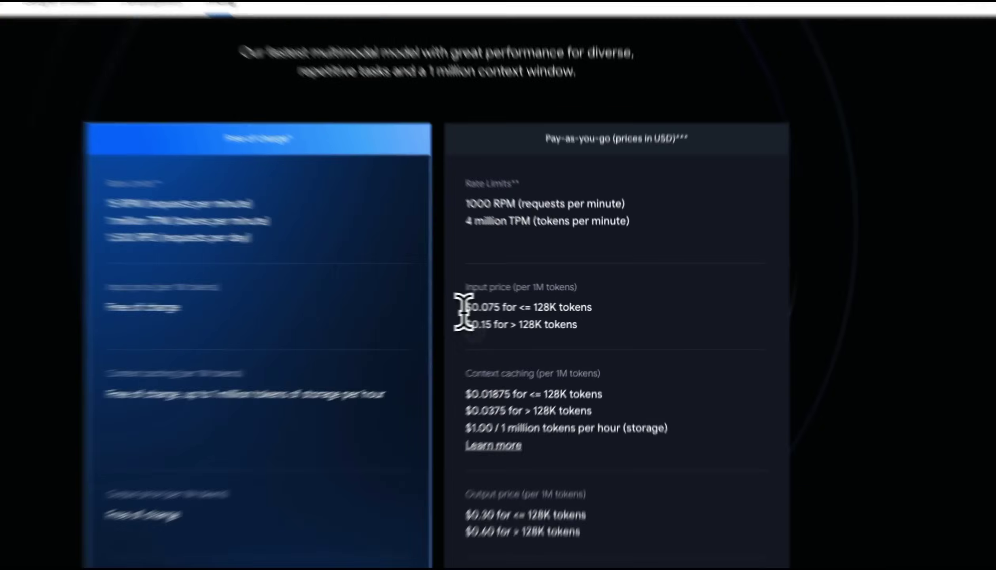
Highlight the $0.075 input price, then the 'Context caching (per 1M tokens)' heading.
{"action": "left_click_drag", "start_coordinate": [513, 307], "coordinate": [604, 309]}
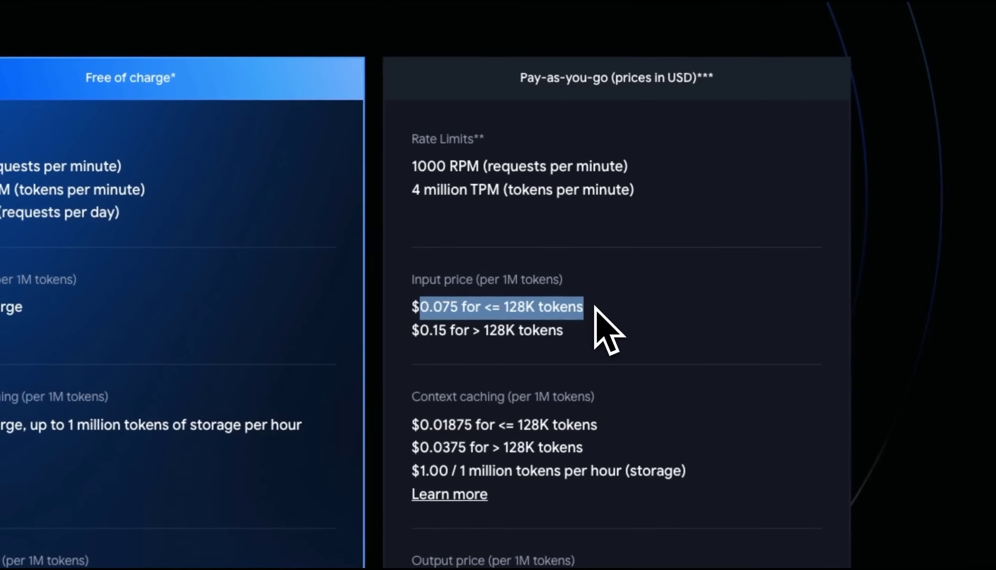
{"action": "left_click", "coordinate": [599, 319]}
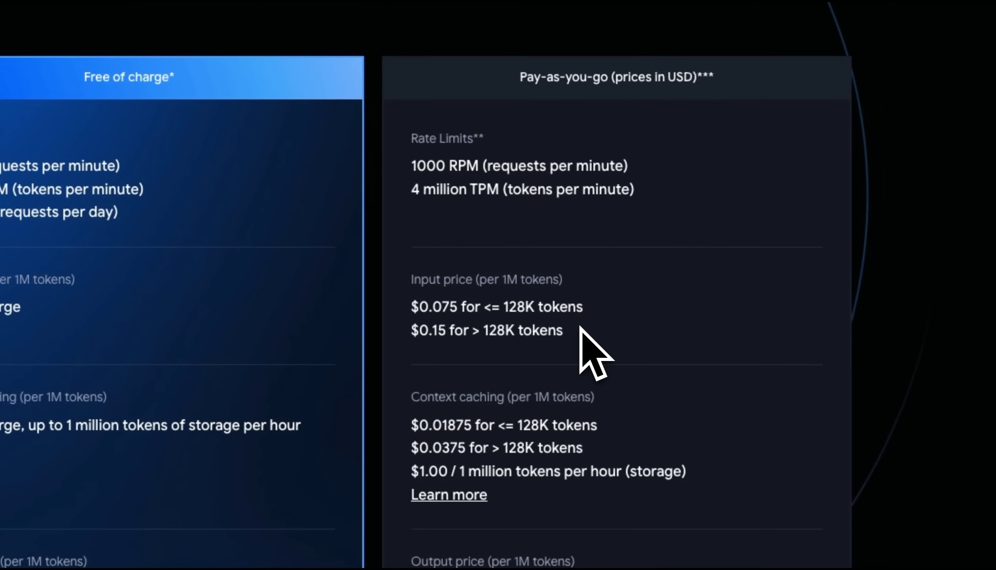
{"action": "left_click_drag", "start_coordinate": [412, 397], "coordinate": [615, 399]}
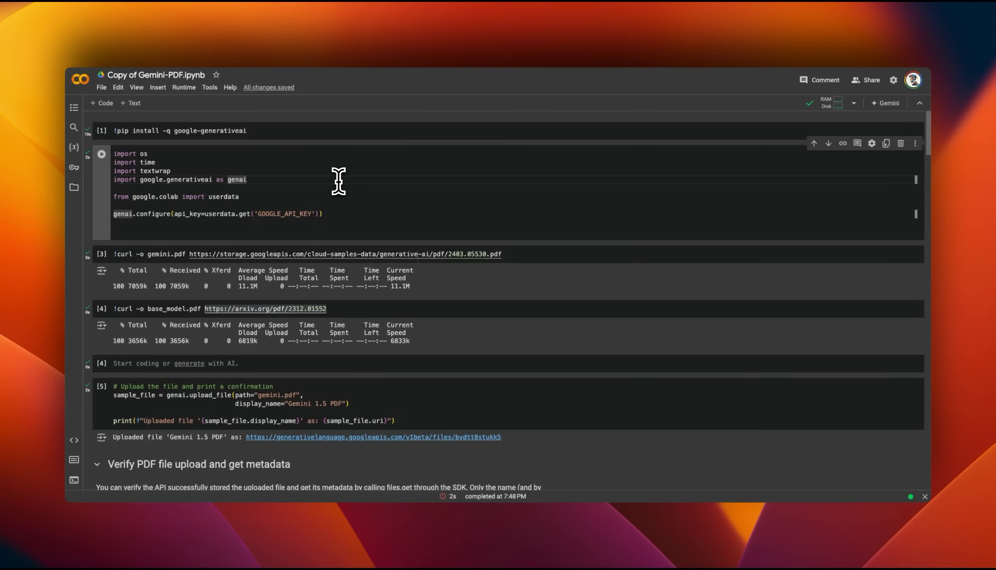
Place the cursor on the last code line of the import cell.
{"action": "left_click", "coordinate": [234, 234]}
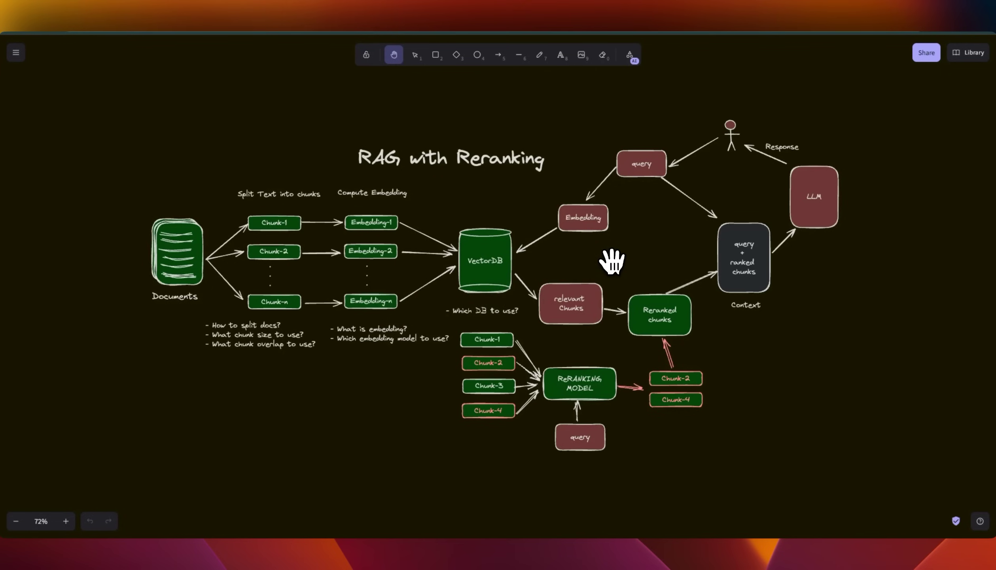
{"action": "scroll", "coordinate": [504, 257], "scroll_direction": "up", "scroll_amount": 2}
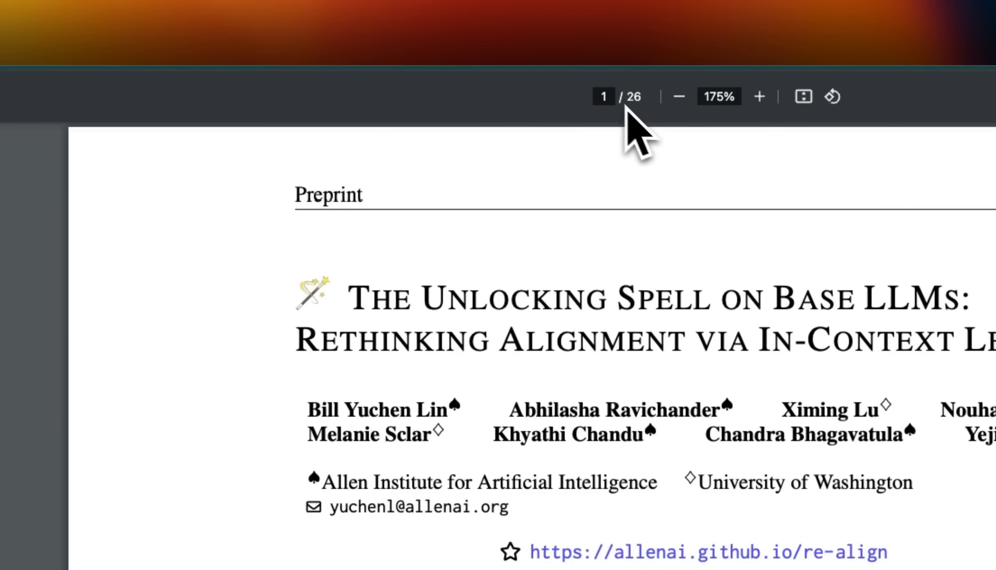
Highlight the Gemini 1.5 technical report's total page count in the PDF toolbar.
{"action": "double_click", "coordinate": [629, 99]}
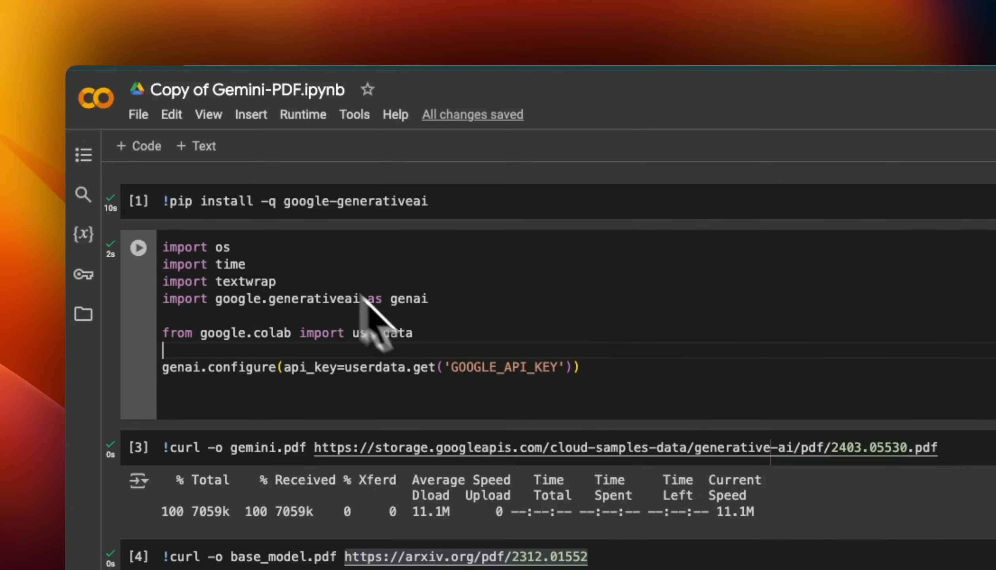
{"action": "mouse_move", "coordinate": [521, 204]}
{"action": "left_click_drag", "start_coordinate": [521, 201], "coordinate": [162, 201]}
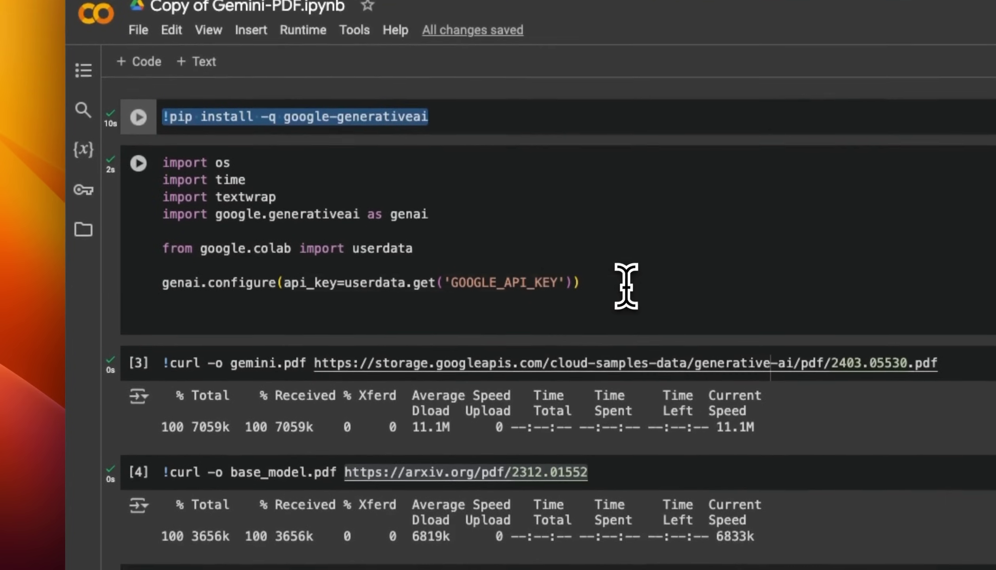
{"action": "left_click_drag", "start_coordinate": [630, 283], "coordinate": [187, 277]}
{"action": "left_click", "coordinate": [558, 243]}
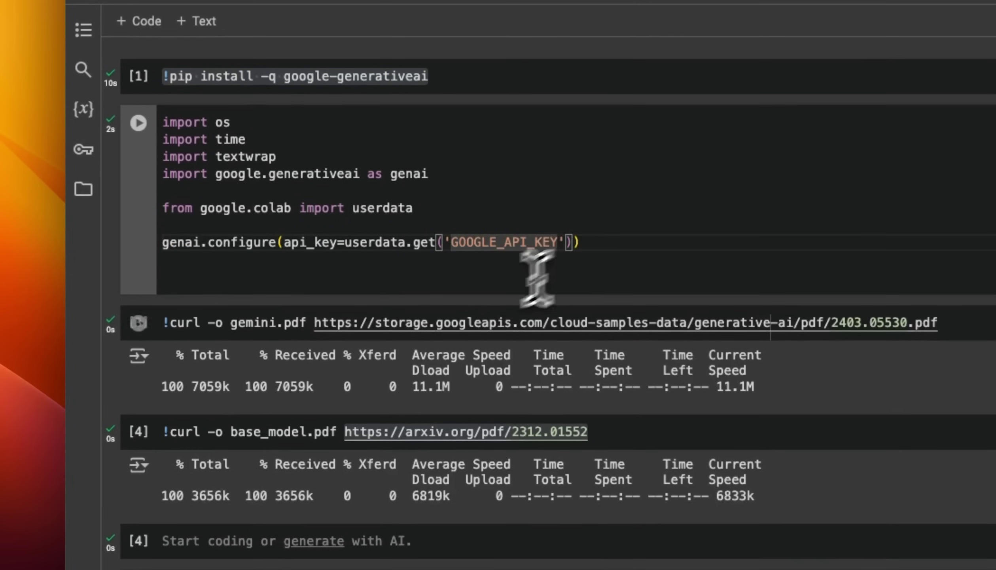
{"action": "left_click_drag", "start_coordinate": [938, 323], "coordinate": [878, 326]}
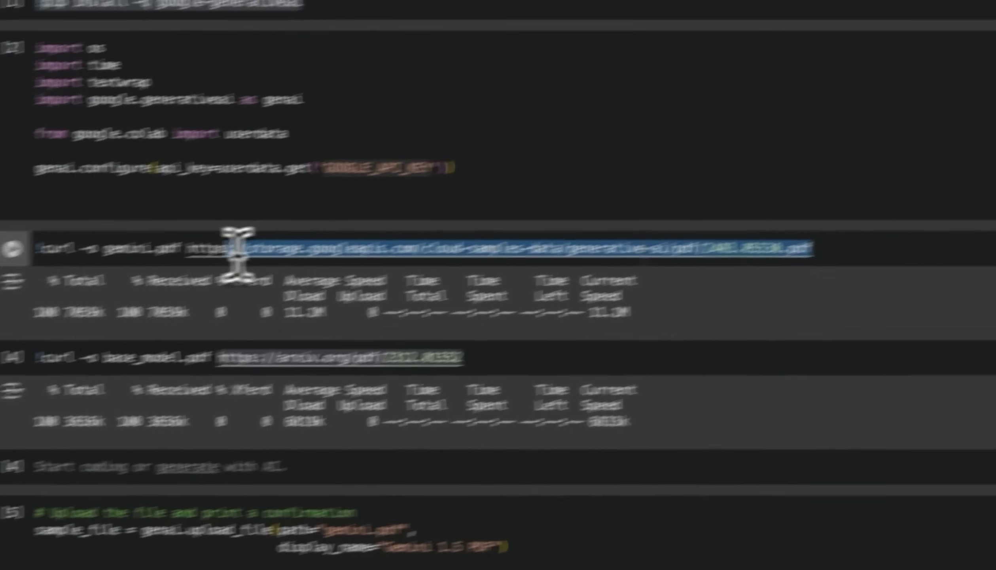
{"action": "left_click_drag", "start_coordinate": [612, 282], "coordinate": [163, 224]}
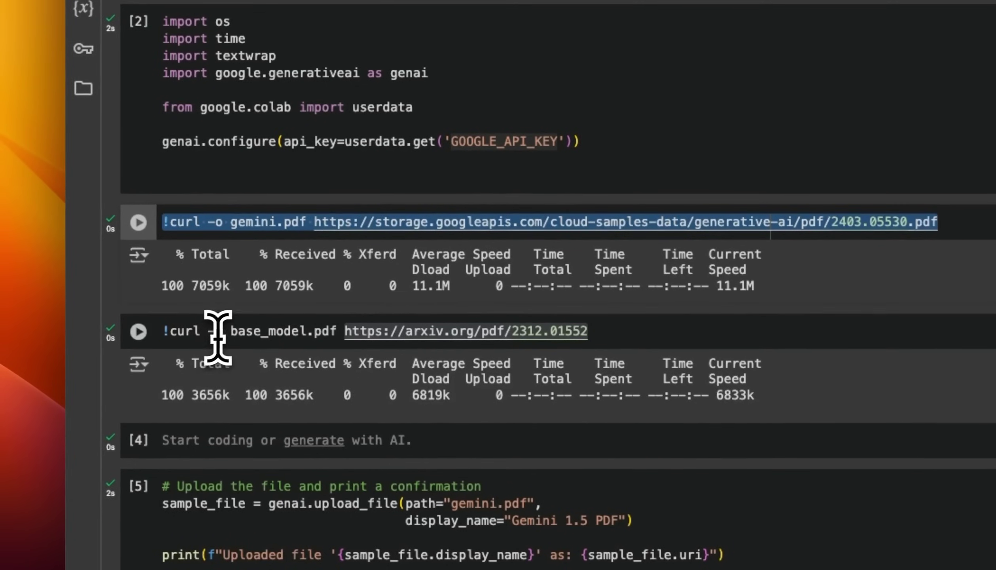
{"action": "left_click_drag", "start_coordinate": [231, 332], "coordinate": [602, 288]}
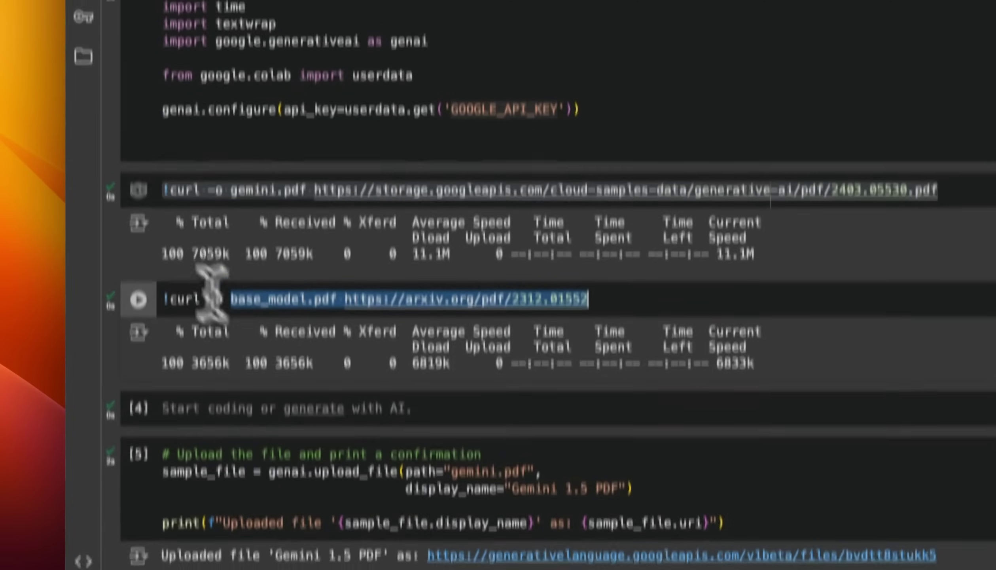
{"action": "scroll", "coordinate": [390, 312], "scroll_direction": "down", "scroll_amount": 5}
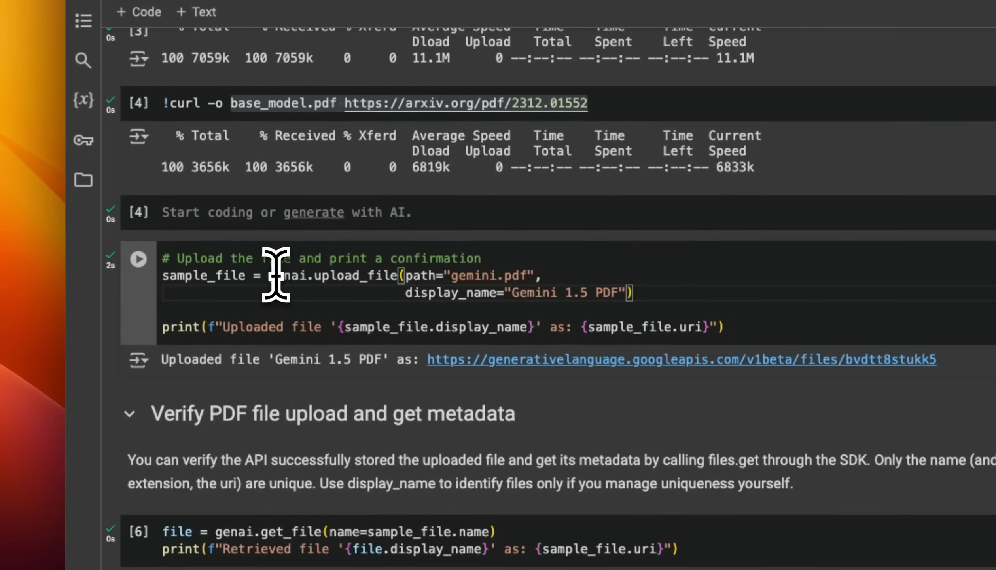
{"action": "left_click_drag", "start_coordinate": [269, 275], "coordinate": [404, 275]}
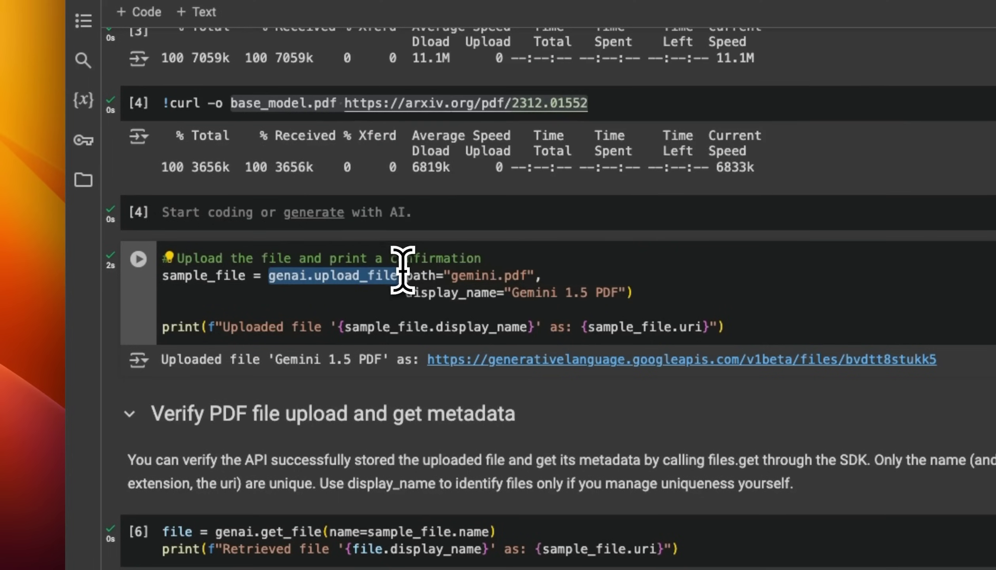
{"action": "left_click", "coordinate": [525, 274]}
{"action": "double_click", "coordinate": [464, 275]}
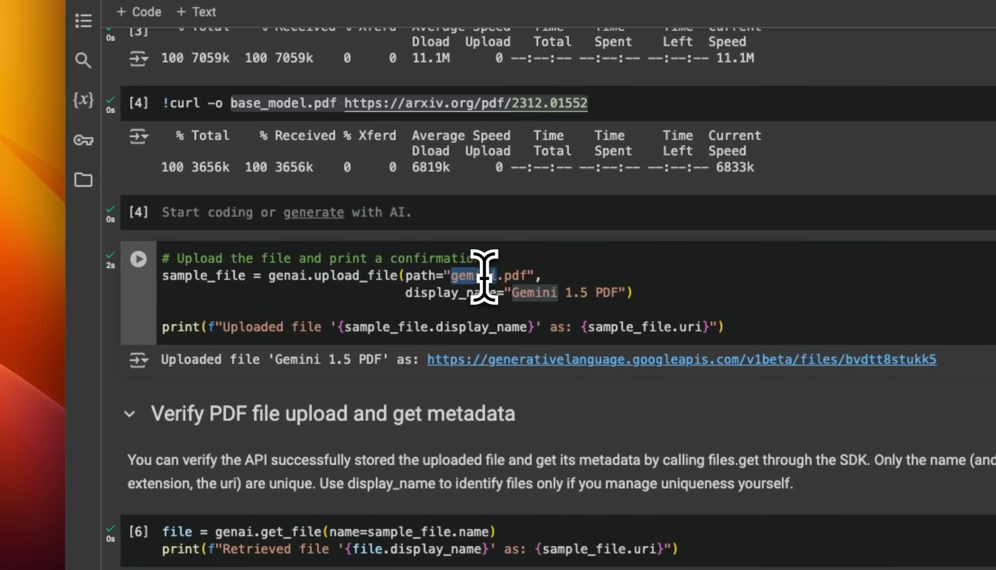
{"action": "left_click_drag", "start_coordinate": [406, 294], "coordinate": [583, 293]}
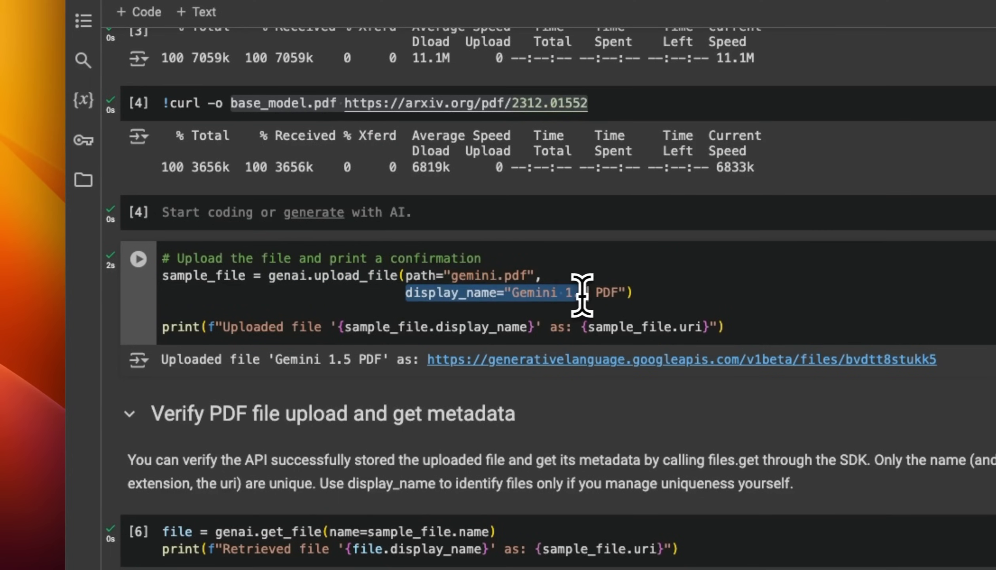
{"action": "scroll", "coordinate": [236, 258], "scroll_direction": "down", "scroll_amount": 1}
{"action": "double_click", "coordinate": [236, 246]}
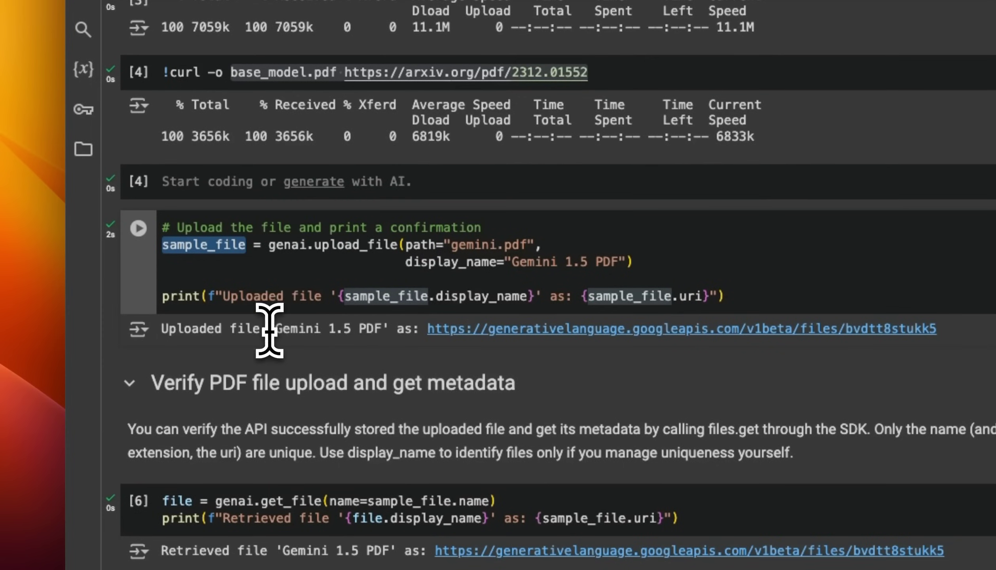
{"action": "left_click_drag", "start_coordinate": [275, 327], "coordinate": [378, 328]}
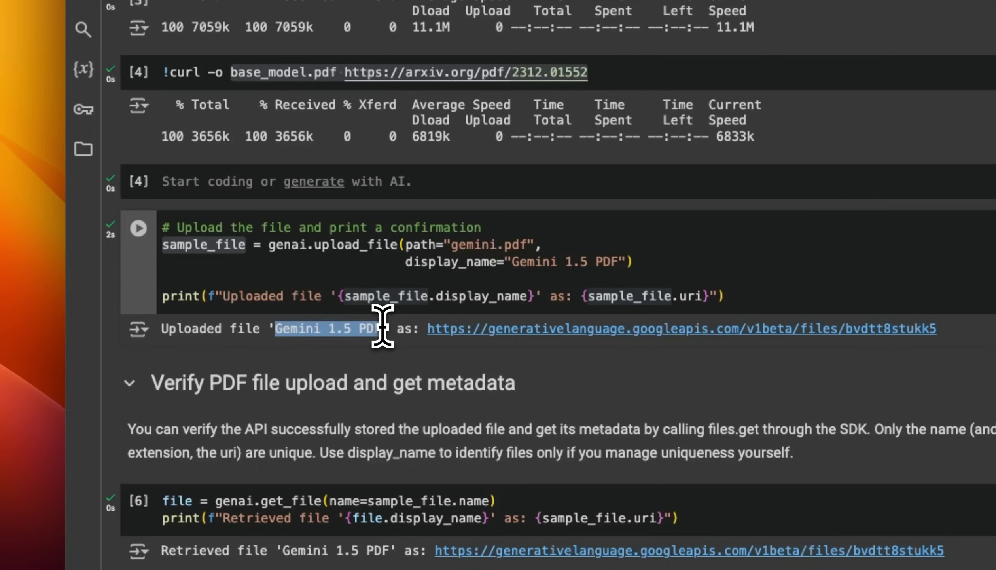
{"action": "left_click_drag", "start_coordinate": [634, 262], "coordinate": [402, 262]}
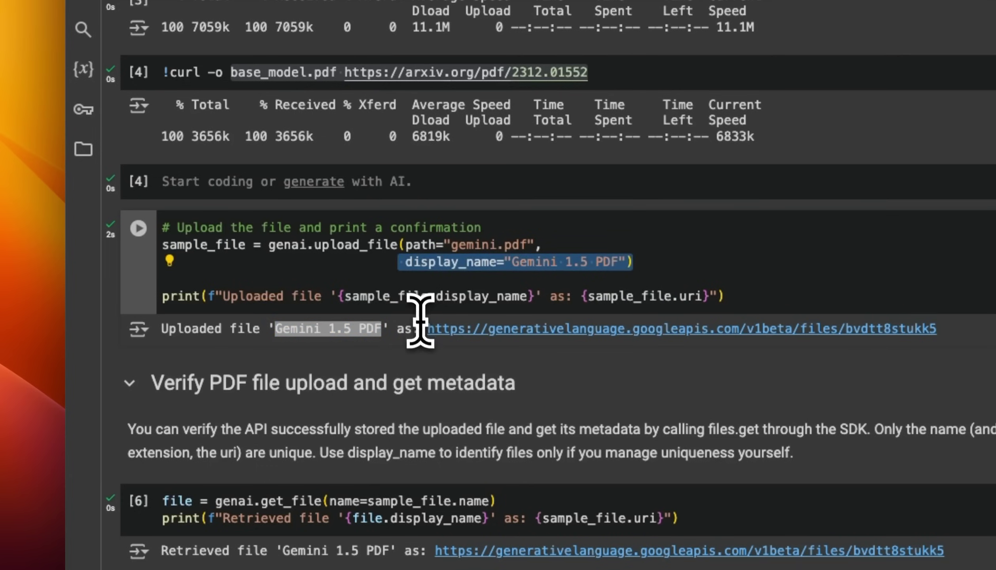
{"action": "left_click_drag", "start_coordinate": [427, 328], "coordinate": [938, 328]}
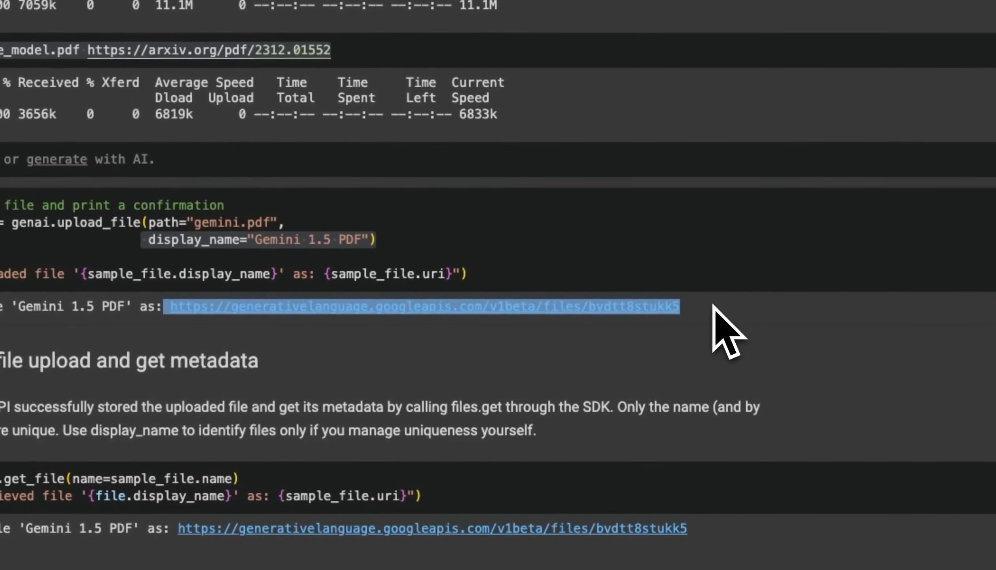
{"action": "left_click", "coordinate": [701, 310]}
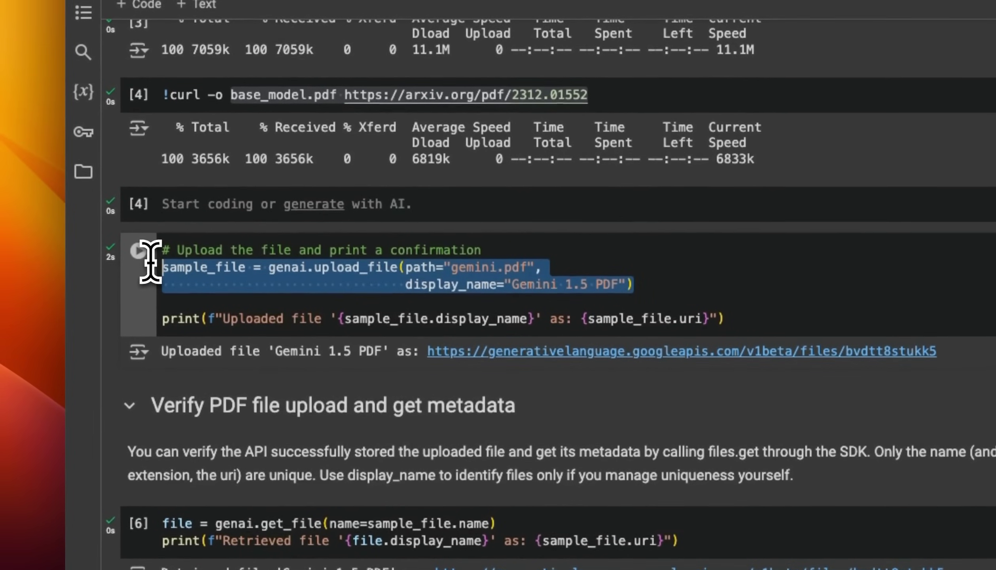
{"action": "scroll", "coordinate": [151, 261], "scroll_direction": "down", "scroll_amount": 5}
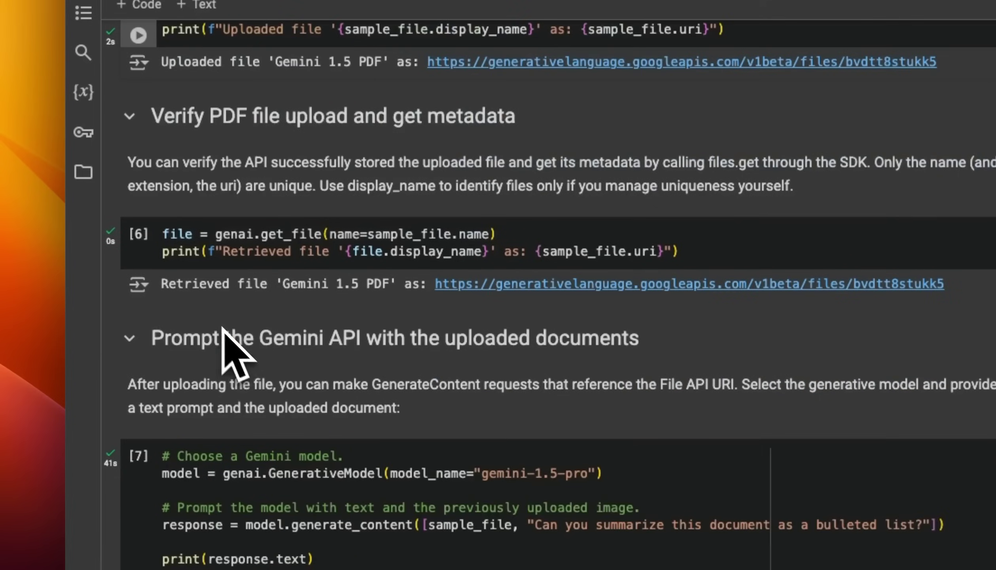
{"action": "left_click_drag", "start_coordinate": [162, 256], "coordinate": [680, 273]}
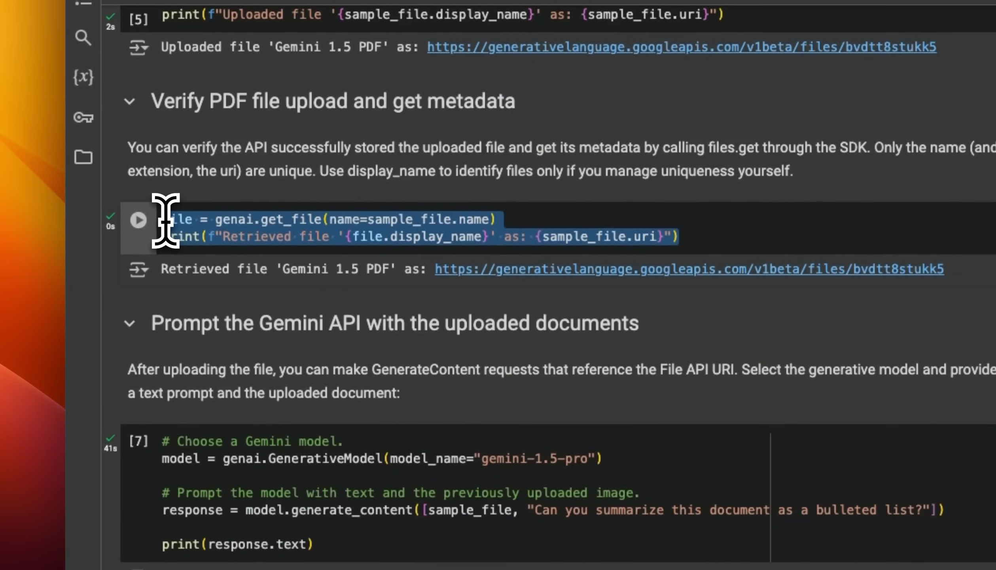
{"action": "left_click", "coordinate": [165, 226]}
{"action": "scroll", "coordinate": [289, 289], "scroll_direction": "up", "scroll_amount": 3}
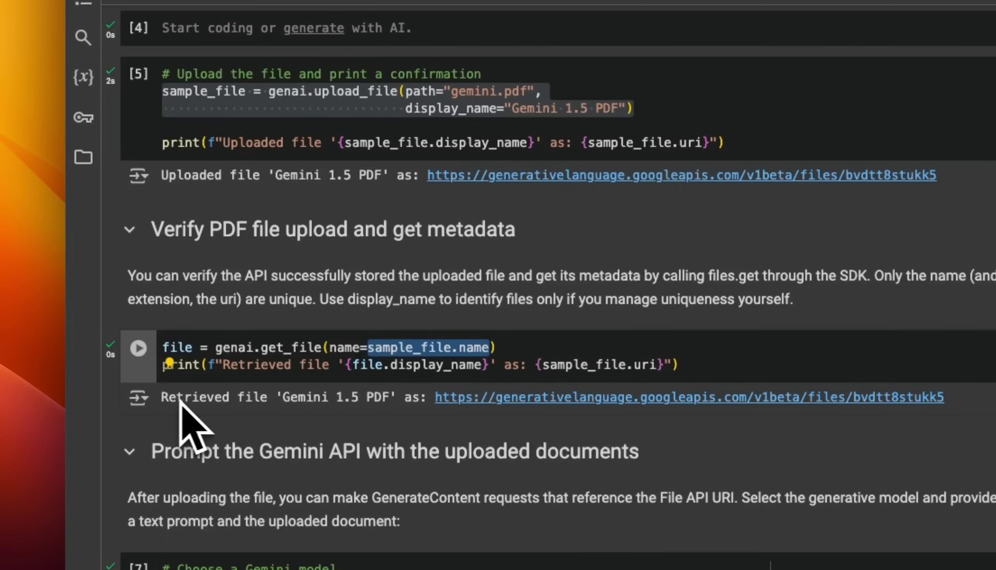
{"action": "left_click_drag", "start_coordinate": [162, 399], "coordinate": [947, 399]}
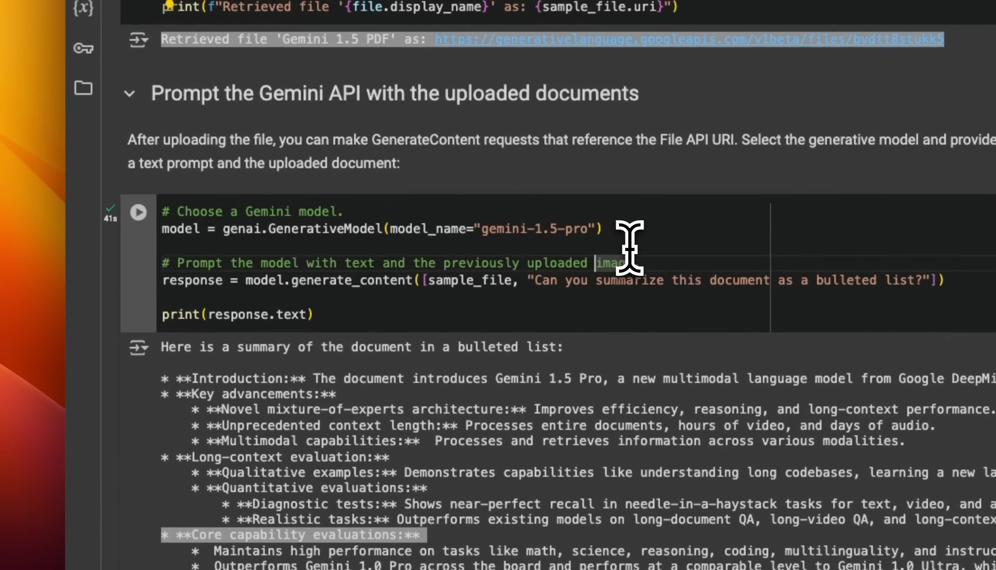
{"action": "left_click", "coordinate": [637, 244]}
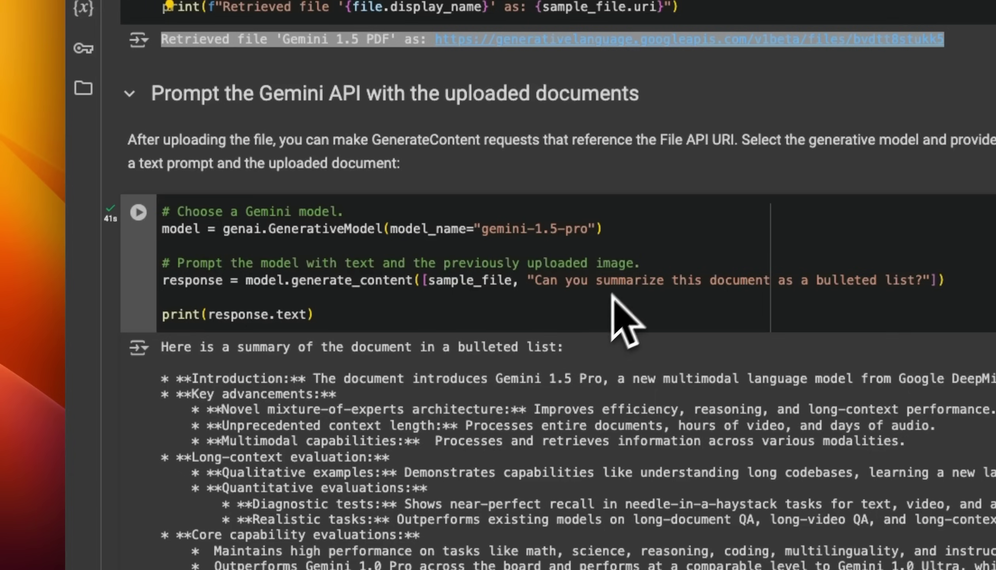
{"action": "scroll", "coordinate": [630, 311], "scroll_direction": "down", "scroll_amount": 2}
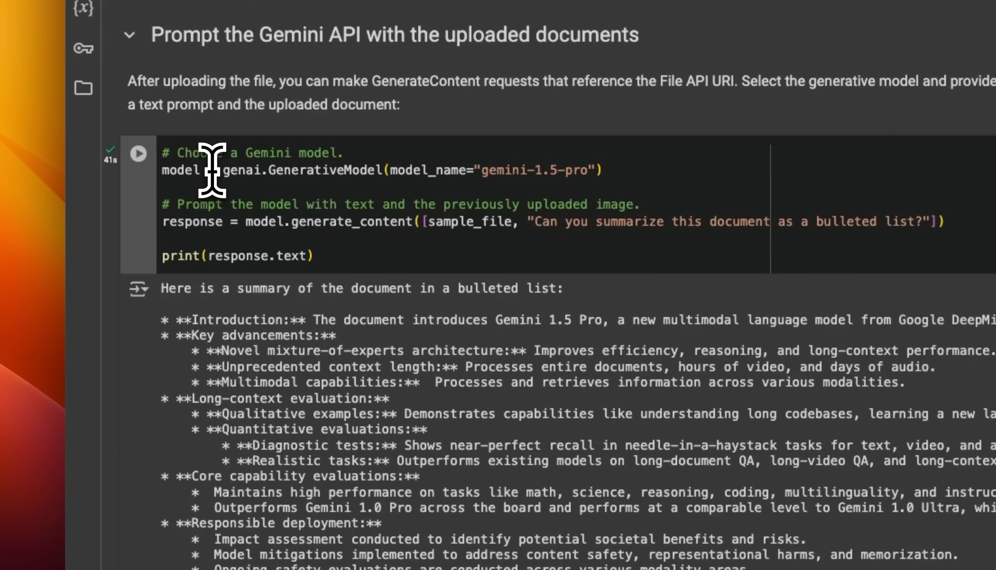
{"action": "left_click_drag", "start_coordinate": [385, 169], "coordinate": [602, 169]}
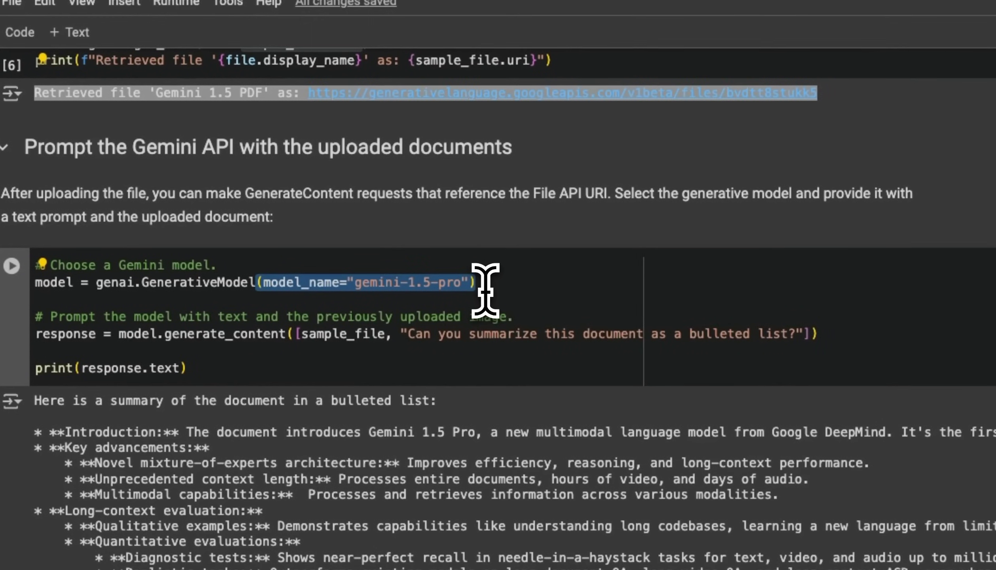
{"action": "left_click", "coordinate": [508, 282]}
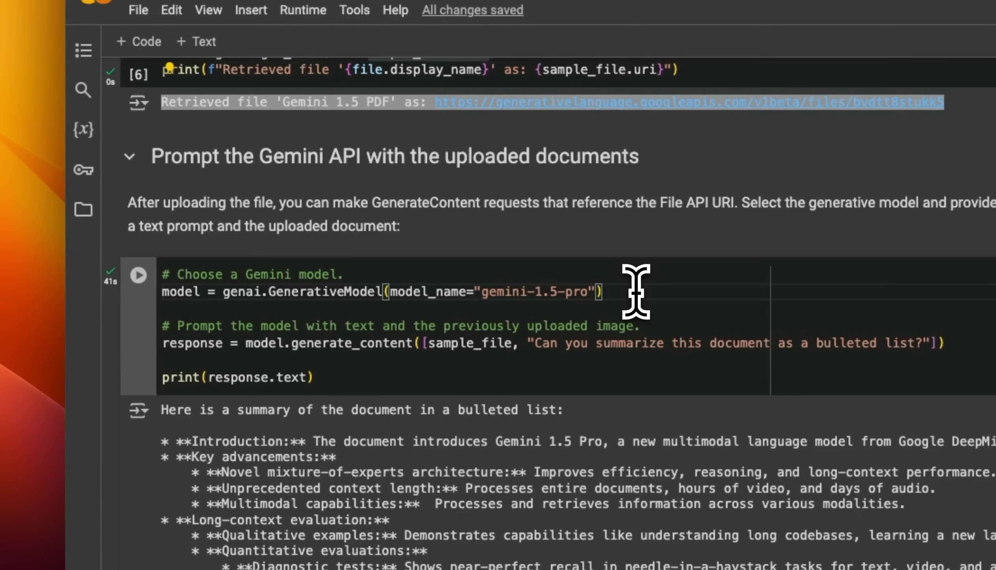
{"action": "left_click_drag", "start_coordinate": [635, 291], "coordinate": [238, 291]}
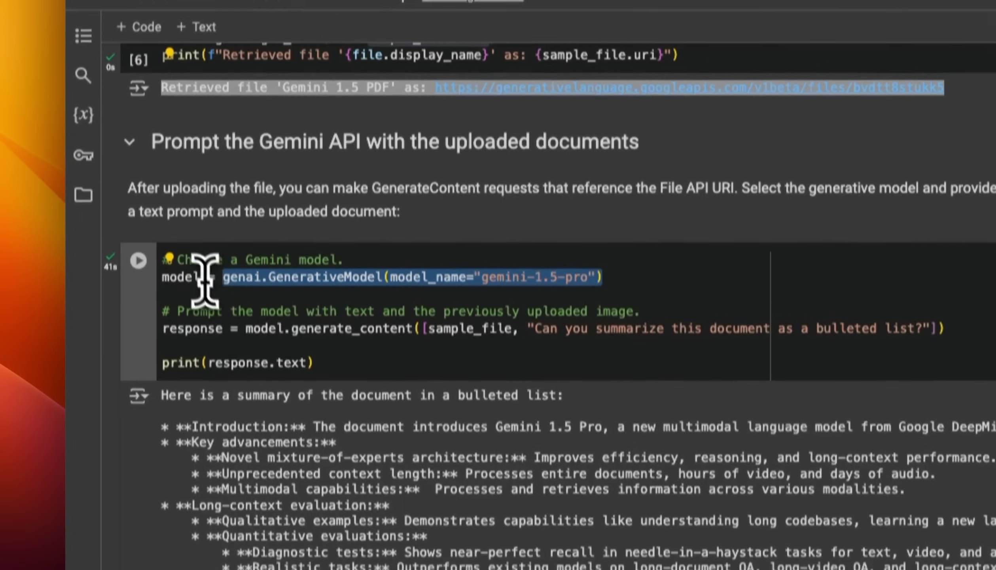
{"action": "double_click", "coordinate": [191, 238]}
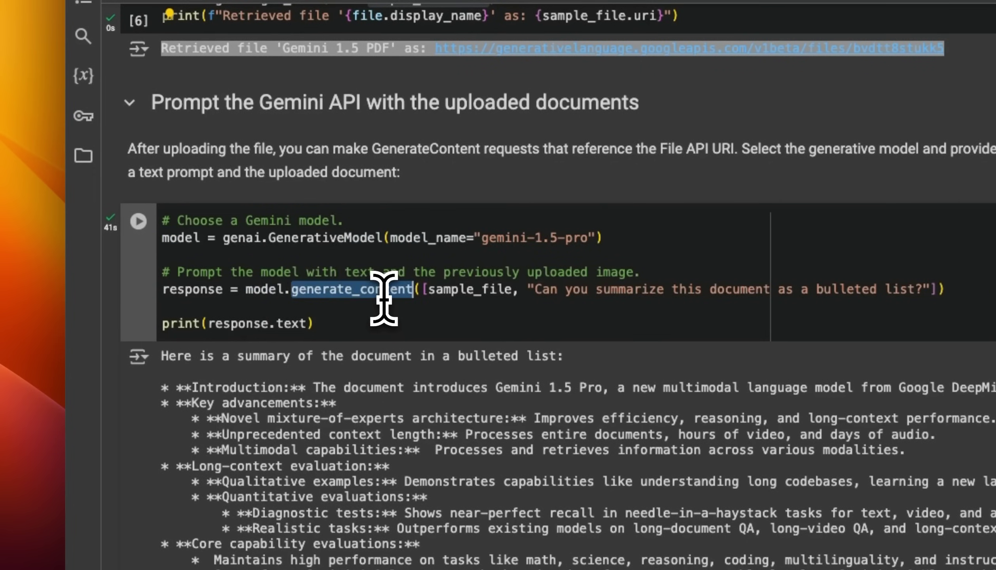
{"action": "left_click", "coordinate": [462, 296]}
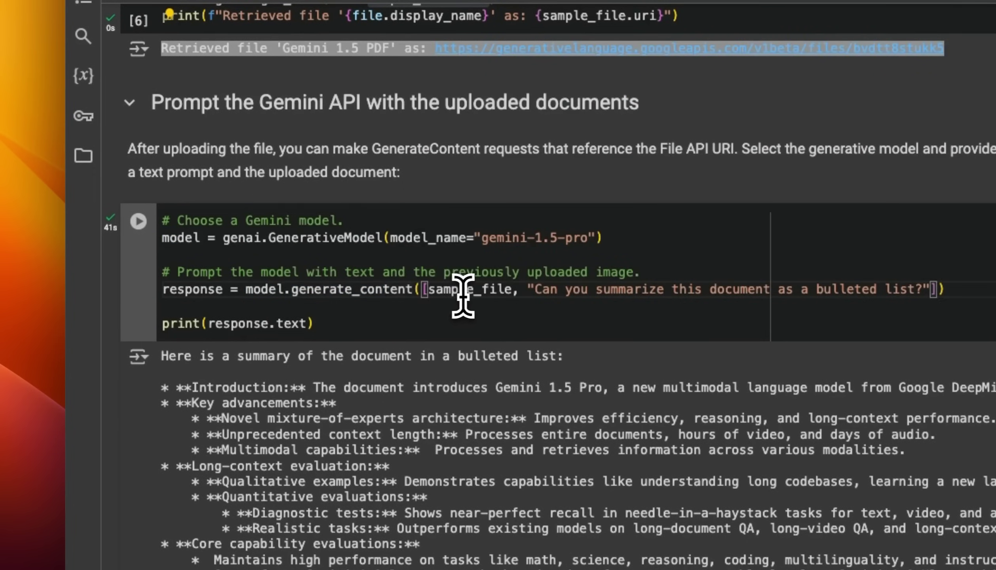
{"action": "double_click", "coordinate": [468, 294]}
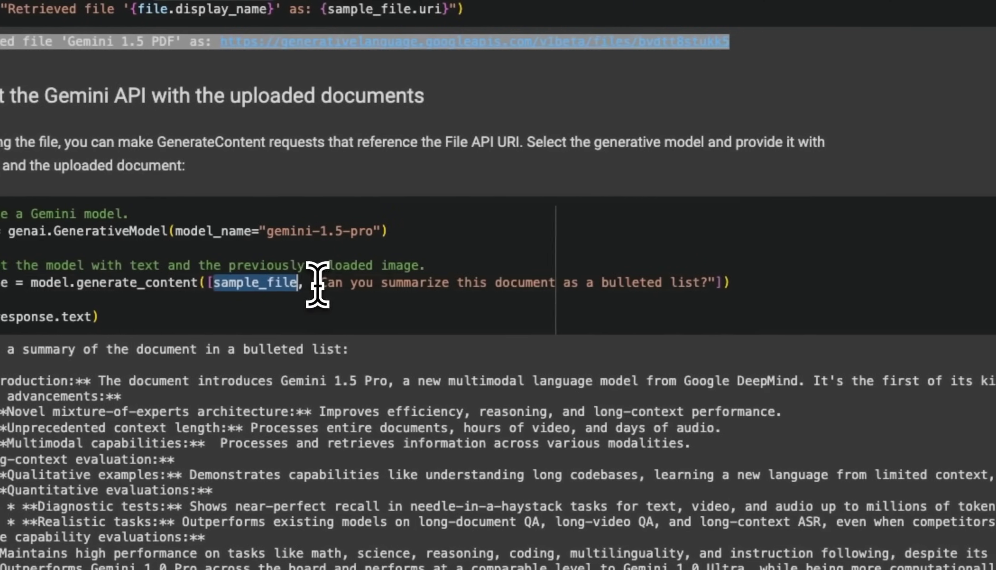
{"action": "left_click_drag", "start_coordinate": [528, 282], "coordinate": [697, 282]}
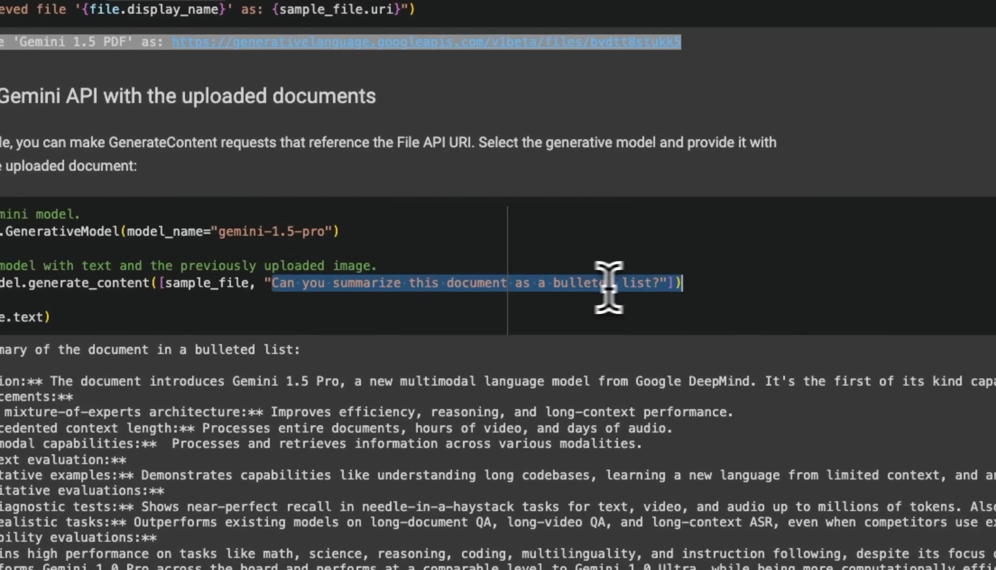
{"action": "left_click", "coordinate": [356, 283]}
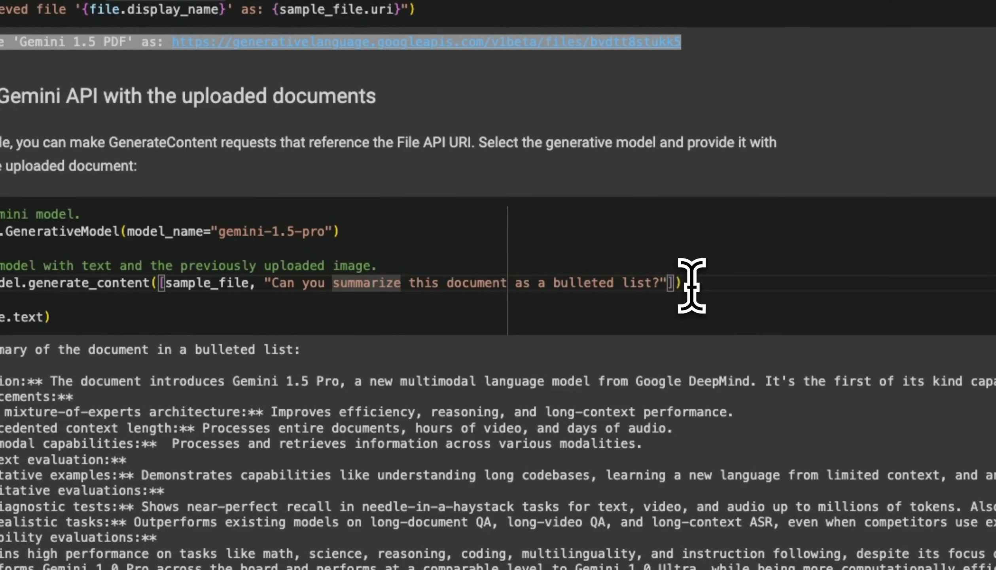
{"action": "left_click_drag", "start_coordinate": [692, 285], "coordinate": [167, 326]}
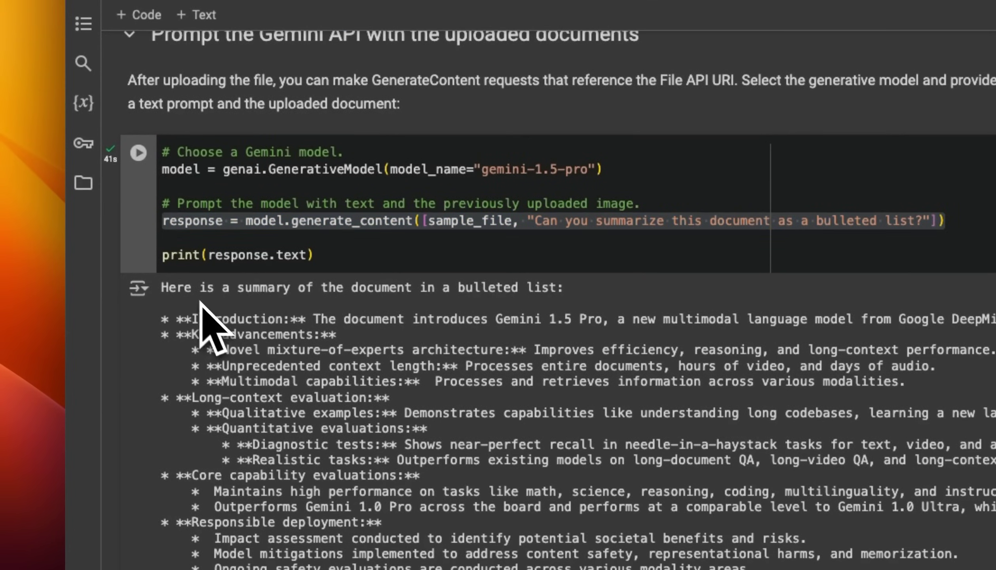
{"action": "left_click_drag", "start_coordinate": [238, 287], "coordinate": [524, 287]}
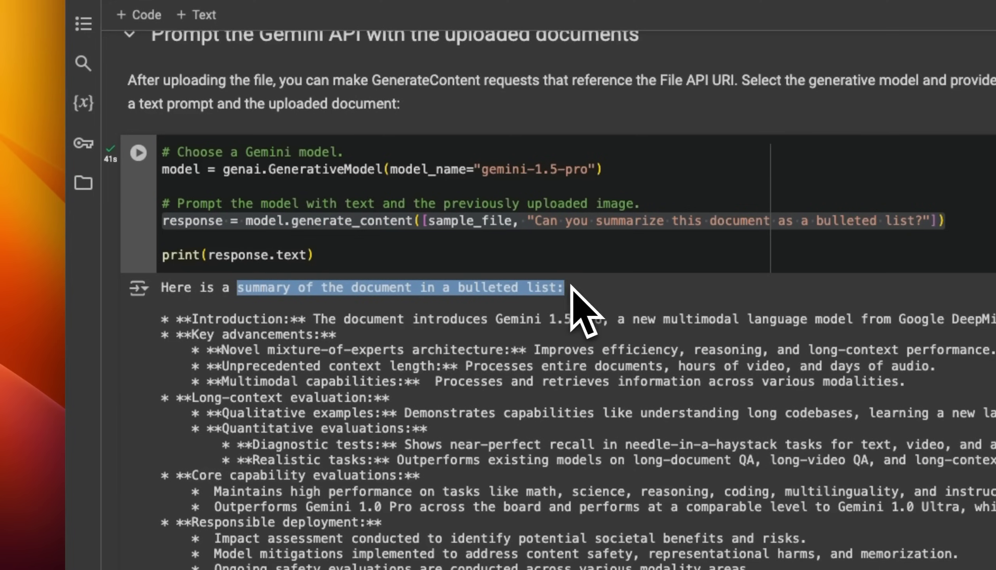
{"action": "double_click", "coordinate": [239, 318]}
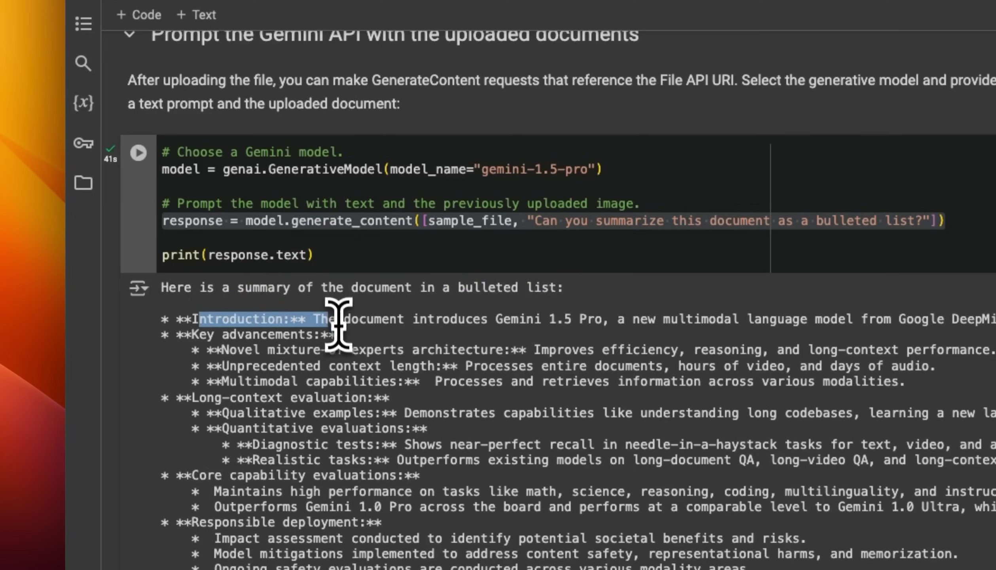
{"action": "mouse_move", "coordinate": [197, 335]}
{"action": "left_mouse_down"}
{"action": "mouse_move", "coordinate": [315, 334]}
{"action": "mouse_move", "coordinate": [332, 355]}
{"action": "left_mouse_up"}
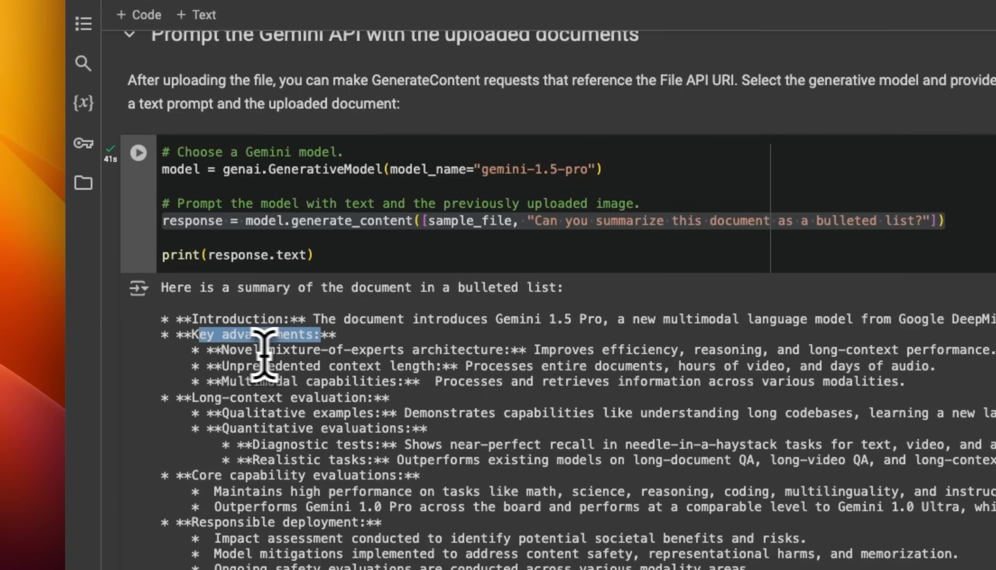
{"action": "left_click_drag", "start_coordinate": [222, 349], "coordinate": [540, 349]}
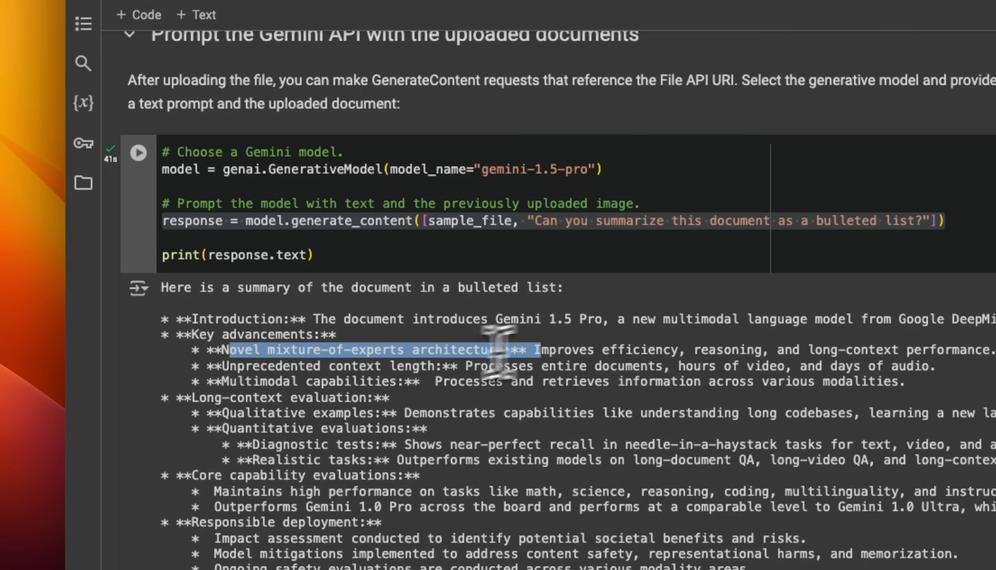
{"action": "left_click_drag", "start_coordinate": [225, 366], "coordinate": [438, 366]}
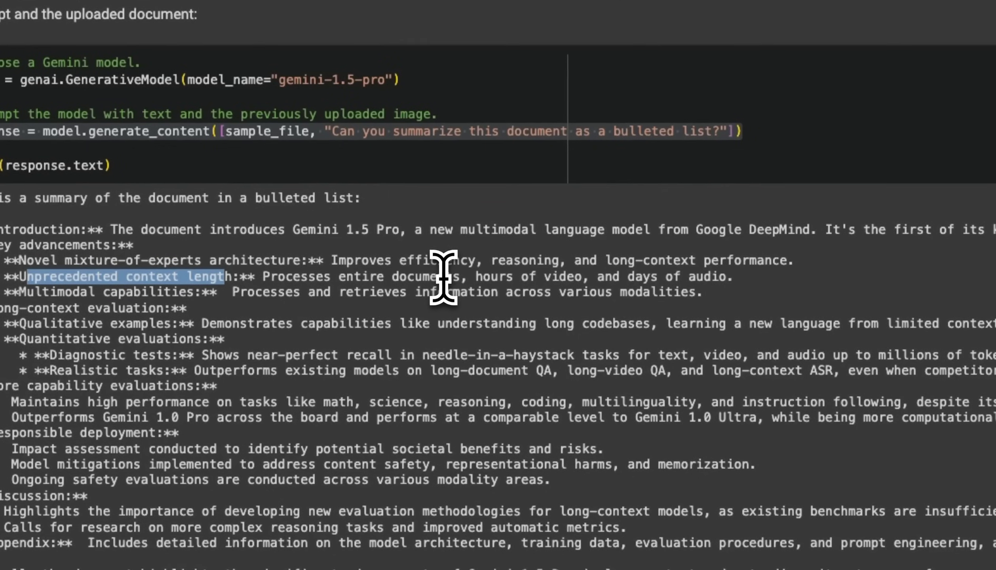
{"action": "left_click_drag", "start_coordinate": [469, 278], "coordinate": [715, 277]}
{"action": "left_click_drag", "start_coordinate": [229, 222], "coordinate": [376, 224]}
{"action": "left_click_drag", "start_coordinate": [200, 239], "coordinate": [337, 240]}
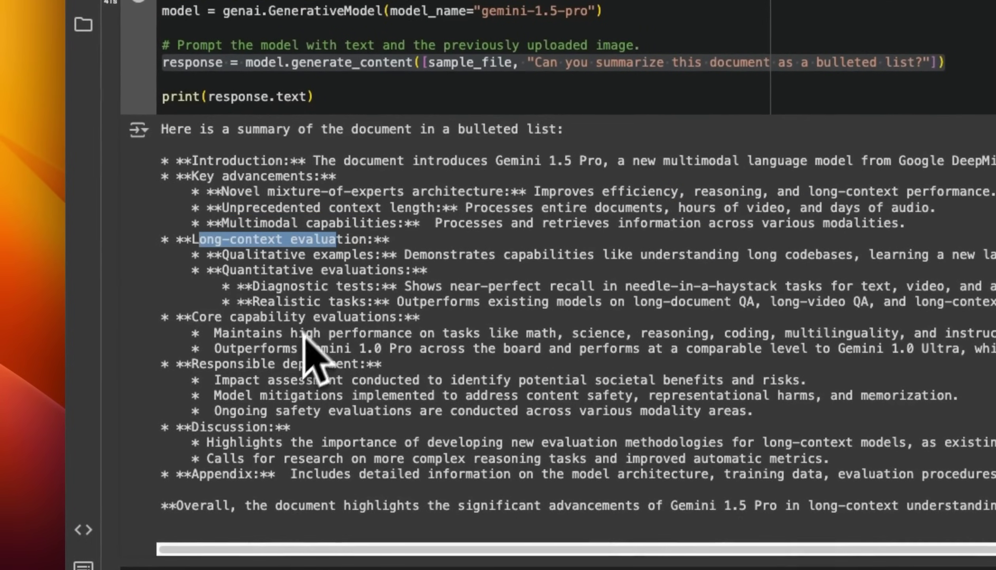
{"action": "scroll", "coordinate": [460, 300], "scroll_direction": "down", "scroll_amount": 7}
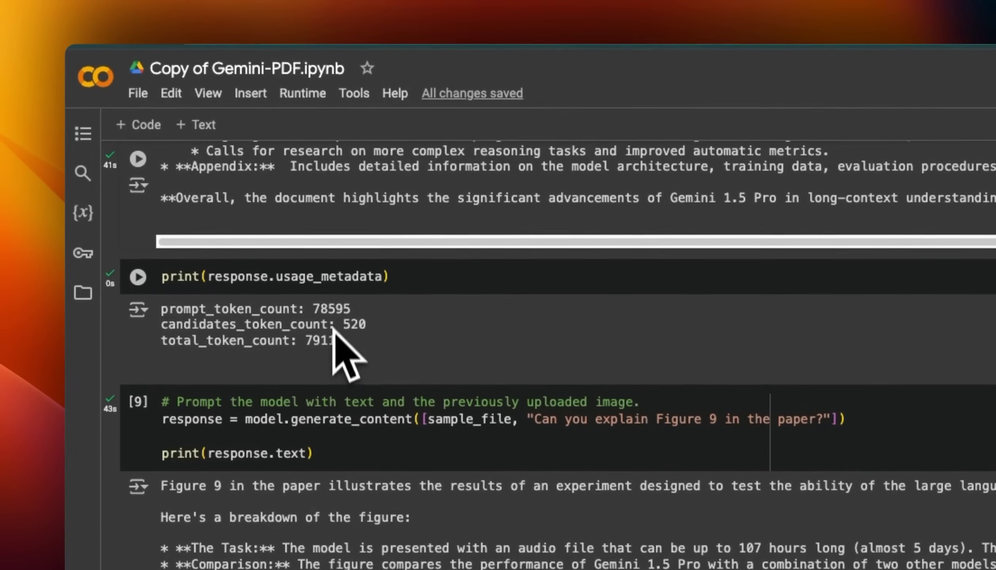
{"action": "double_click", "coordinate": [319, 309]}
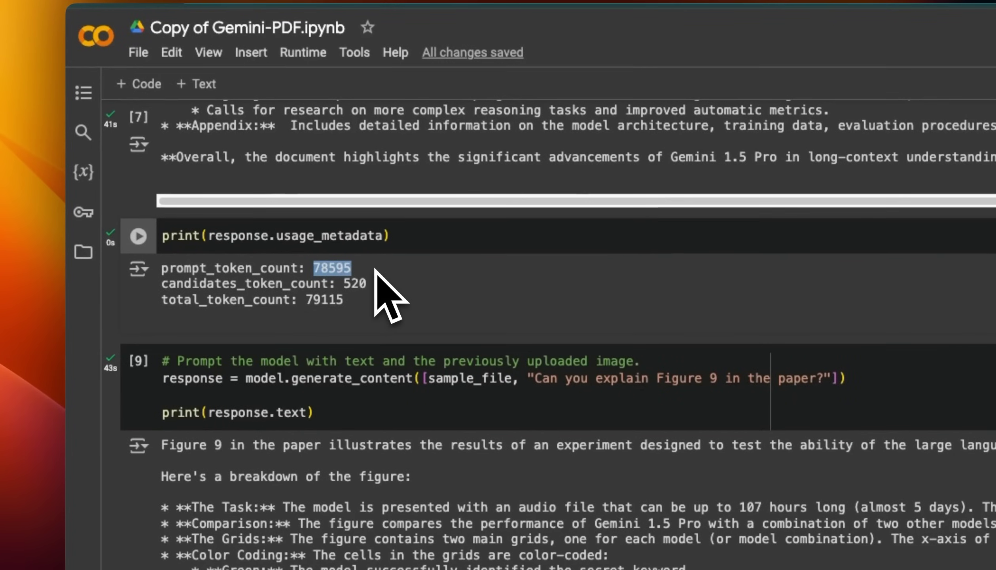
{"action": "double_click", "coordinate": [354, 284]}
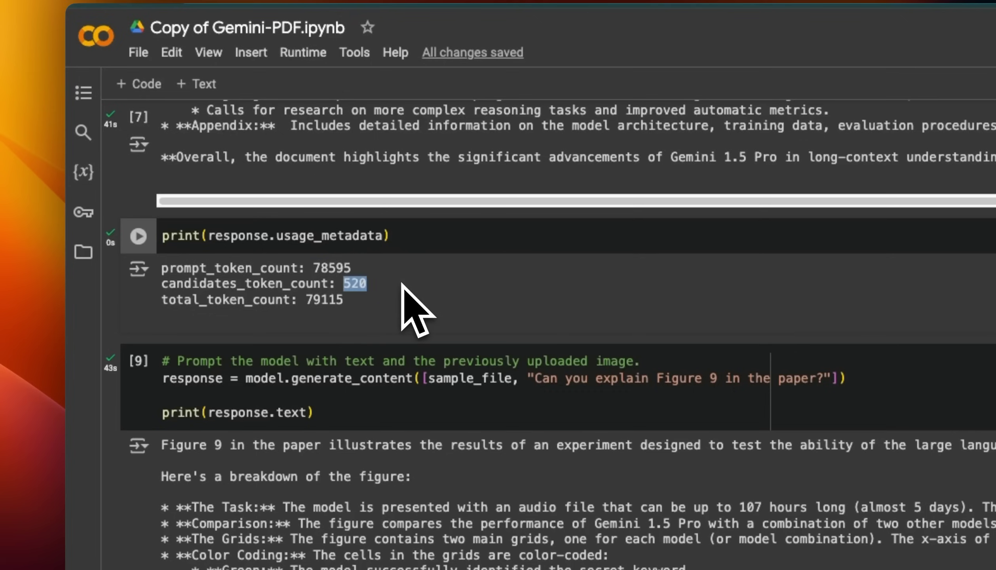
{"action": "left_click_drag", "start_coordinate": [345, 305], "coordinate": [289, 300]}
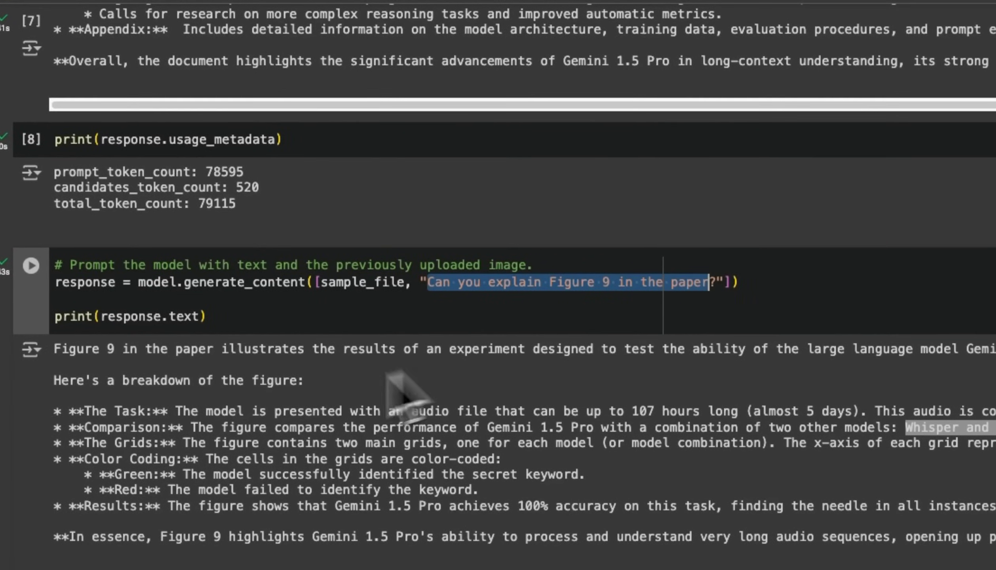
In the Figure 9 answer, mark the experiment description, long audio sequences and needle-in-a-haystack approach.
{"action": "left_click", "coordinate": [389, 396]}
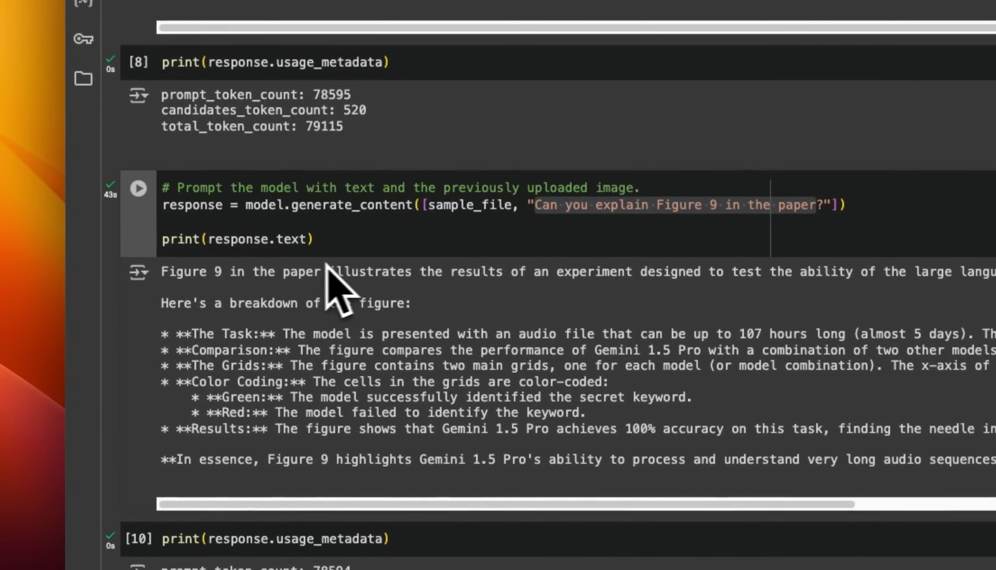
{"action": "mouse_move", "coordinate": [446, 271]}
{"action": "left_mouse_down"}
{"action": "mouse_move", "coordinate": [584, 272]}
{"action": "mouse_move", "coordinate": [559, 283]}
{"action": "mouse_move", "coordinate": [683, 211]}
{"action": "left_mouse_up"}
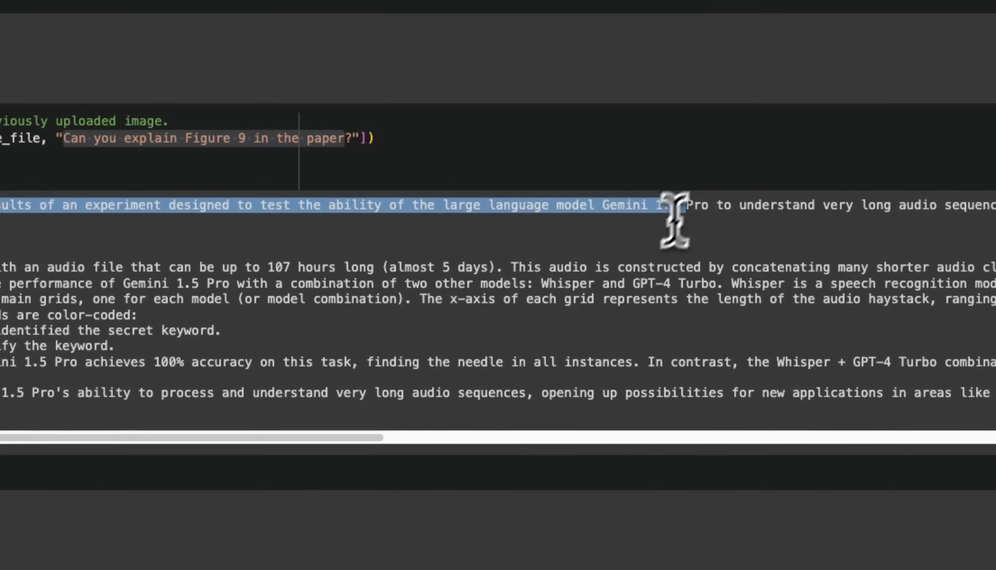
{"action": "left_click_drag", "start_coordinate": [398, 437], "coordinate": [576, 436]}
{"action": "left_click_drag", "start_coordinate": [557, 209], "coordinate": [426, 209]}
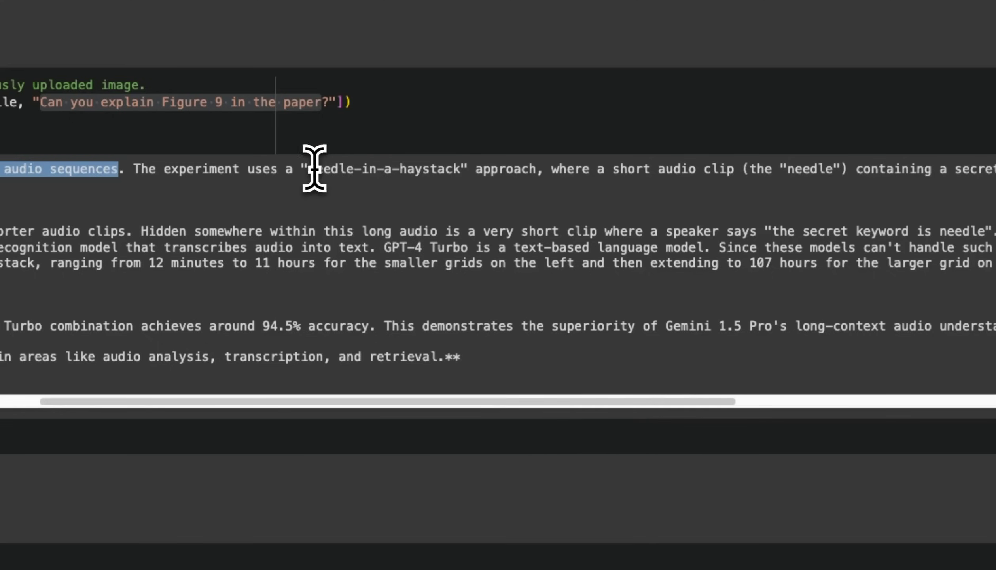
{"action": "left_click_drag", "start_coordinate": [309, 168], "coordinate": [535, 166]}
Mark The Task heading and the Gemini 1.5 Pro versus Whisper and GPT-4 Turbo comparison.
{"action": "left_click_drag", "start_coordinate": [382, 401], "coordinate": [233, 401]}
{"action": "double_click", "coordinate": [212, 224]}
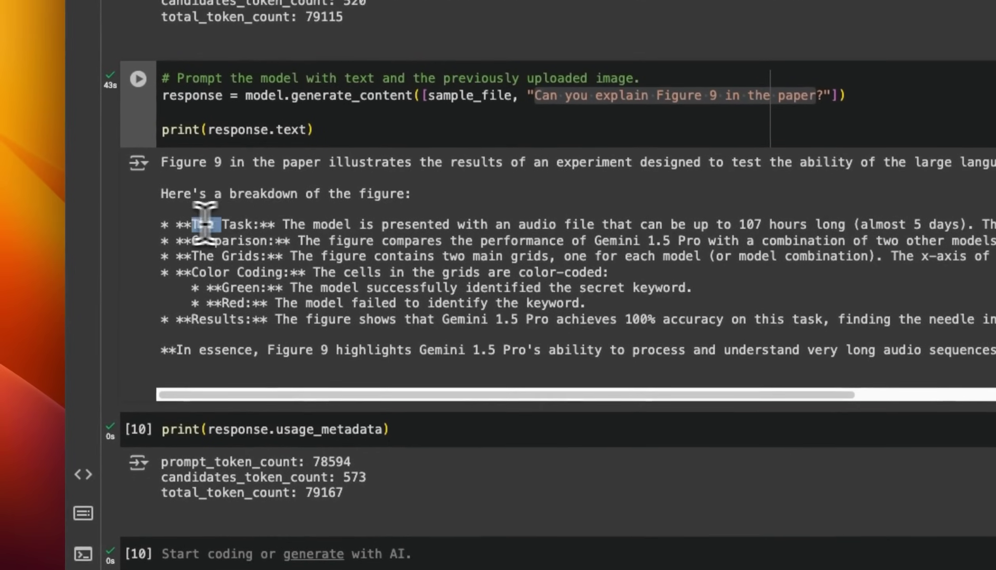
{"action": "left_click_drag", "start_coordinate": [212, 225], "coordinate": [279, 224]}
{"action": "left_click", "coordinate": [272, 235]}
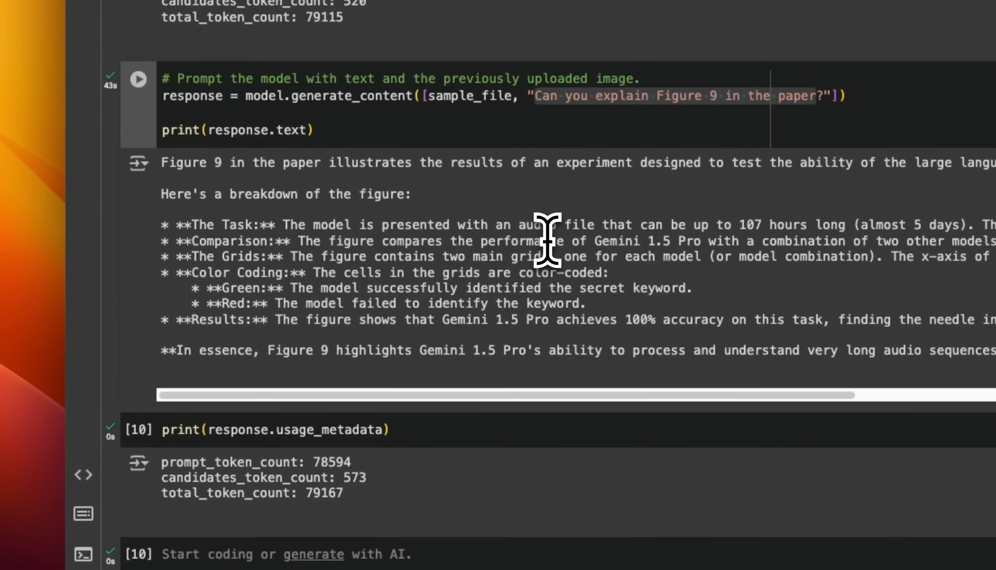
{"action": "left_click_drag", "start_coordinate": [590, 241], "coordinate": [693, 241]}
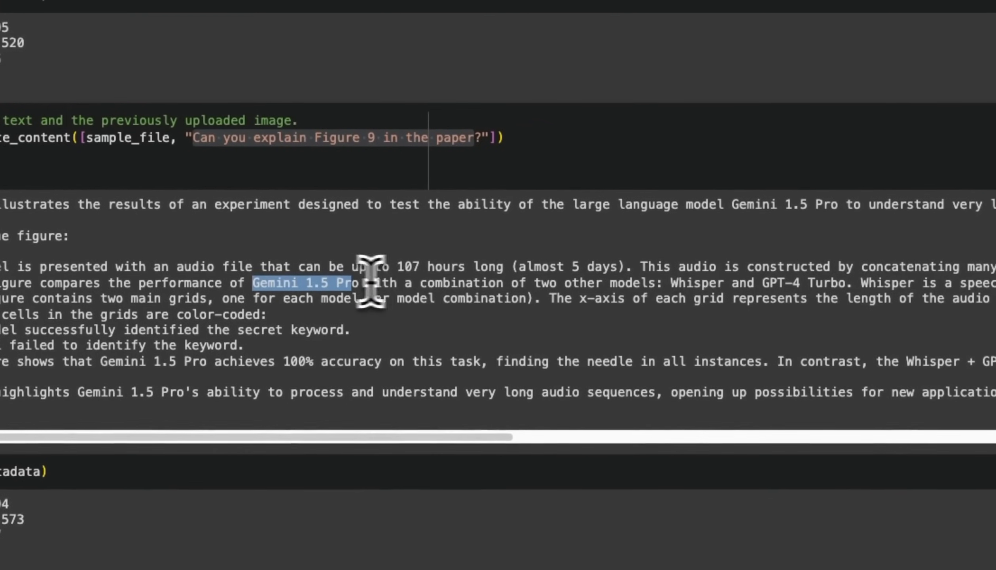
{"action": "left_click", "coordinate": [668, 282]}
{"action": "left_click_drag", "start_coordinate": [671, 282], "coordinate": [705, 274]}
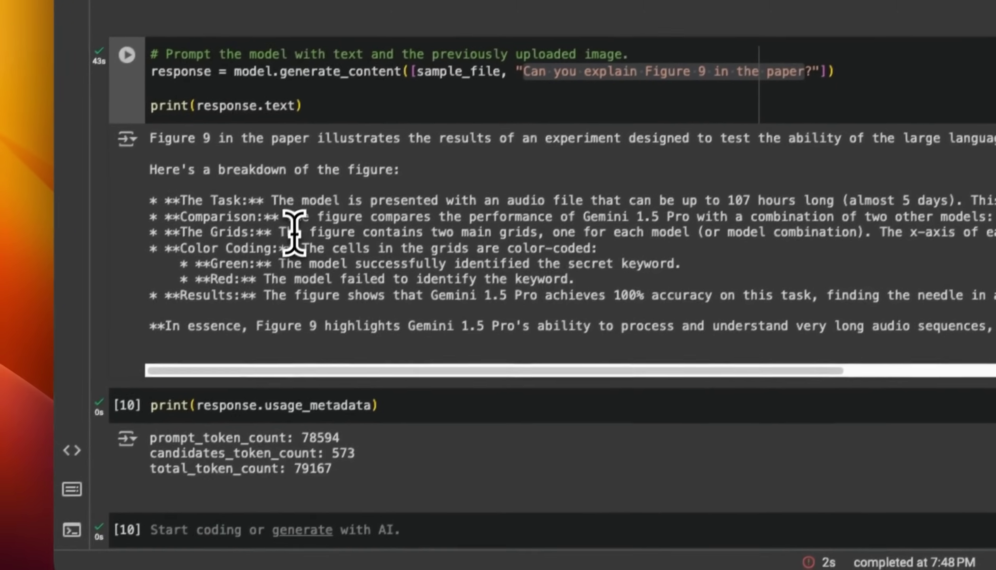
Mark the grid and green/red cell descriptions, Gemini's 100% result and Whisper+GPT-4 Turbo's 94.5%.
{"action": "left_click_drag", "start_coordinate": [298, 220], "coordinate": [468, 224]}
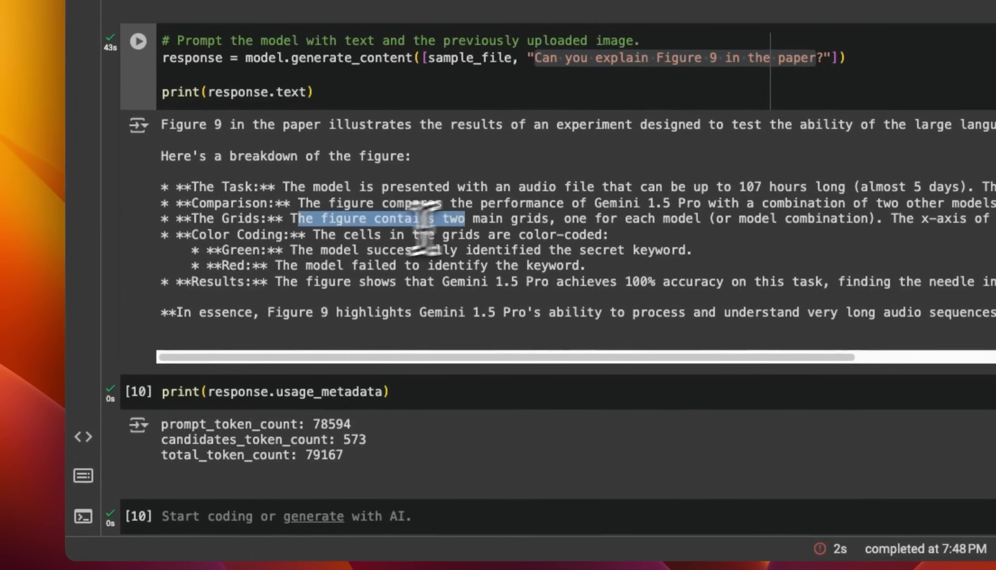
{"action": "mouse_move", "coordinate": [302, 249]}
{"action": "left_mouse_down"}
{"action": "mouse_move", "coordinate": [290, 251]}
{"action": "mouse_move", "coordinate": [687, 248]}
{"action": "mouse_move", "coordinate": [711, 263]}
{"action": "left_mouse_up"}
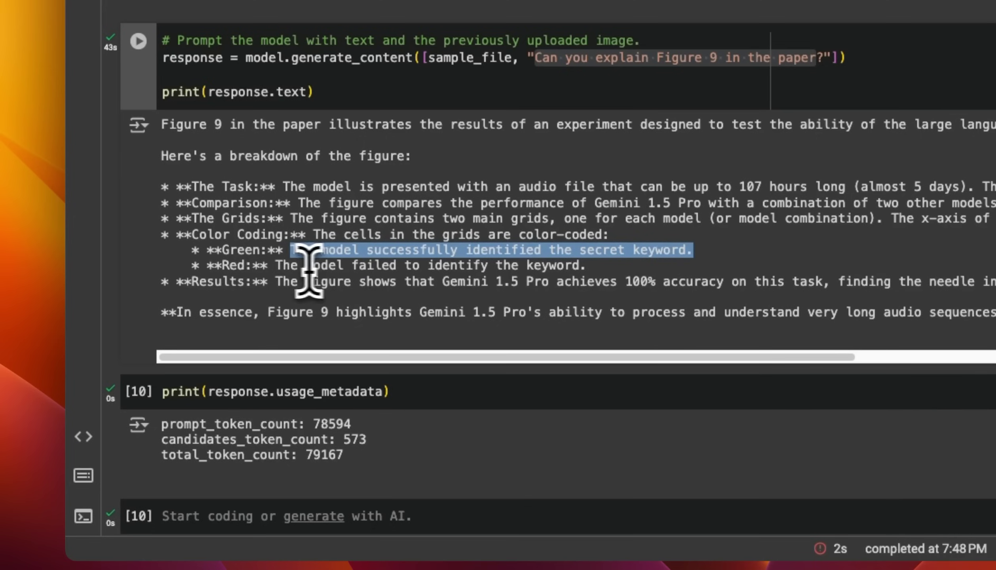
{"action": "left_click_drag", "start_coordinate": [276, 265], "coordinate": [592, 265]}
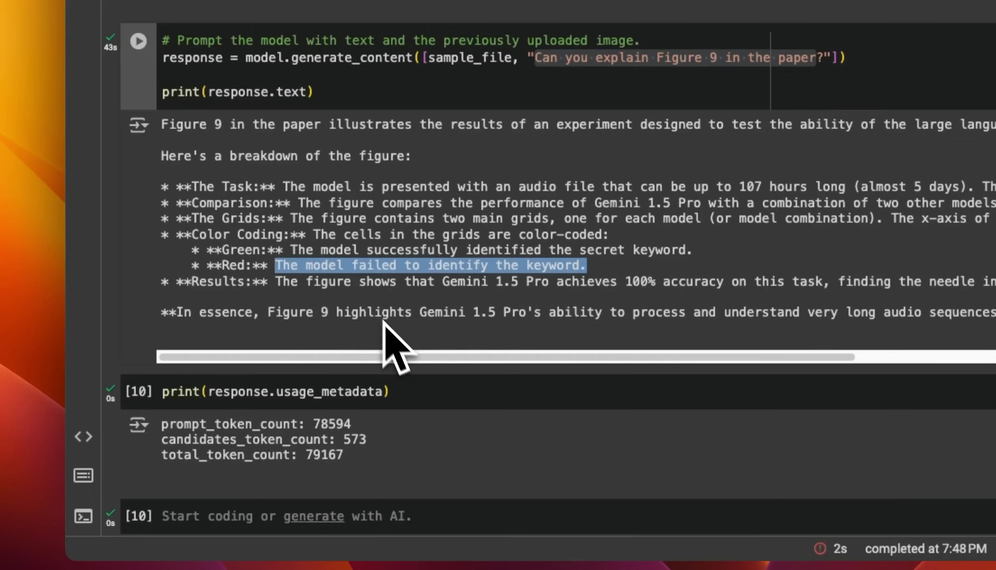
{"action": "left_click_drag", "start_coordinate": [393, 358], "coordinate": [459, 360]}
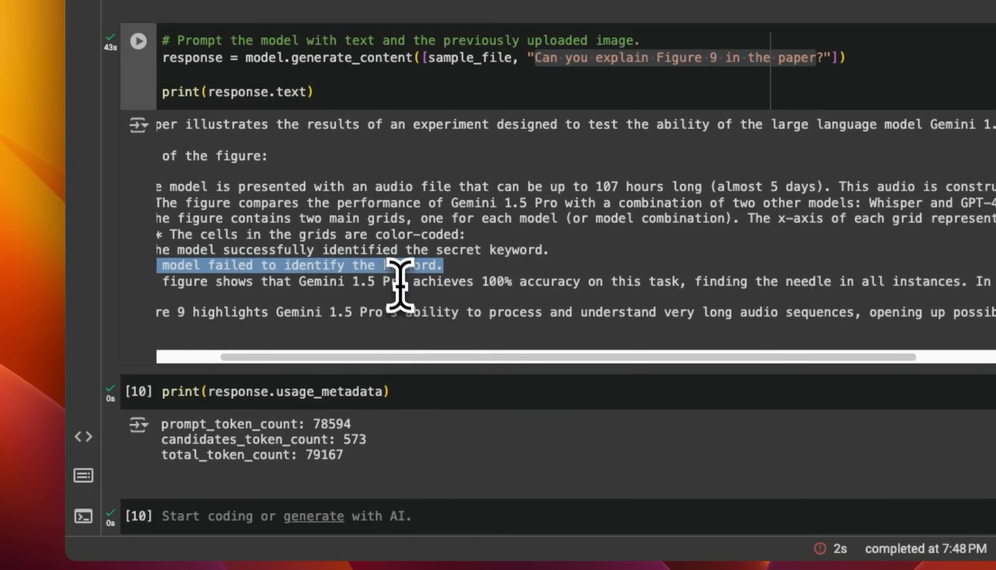
{"action": "left_click_drag", "start_coordinate": [482, 282], "coordinate": [685, 281]}
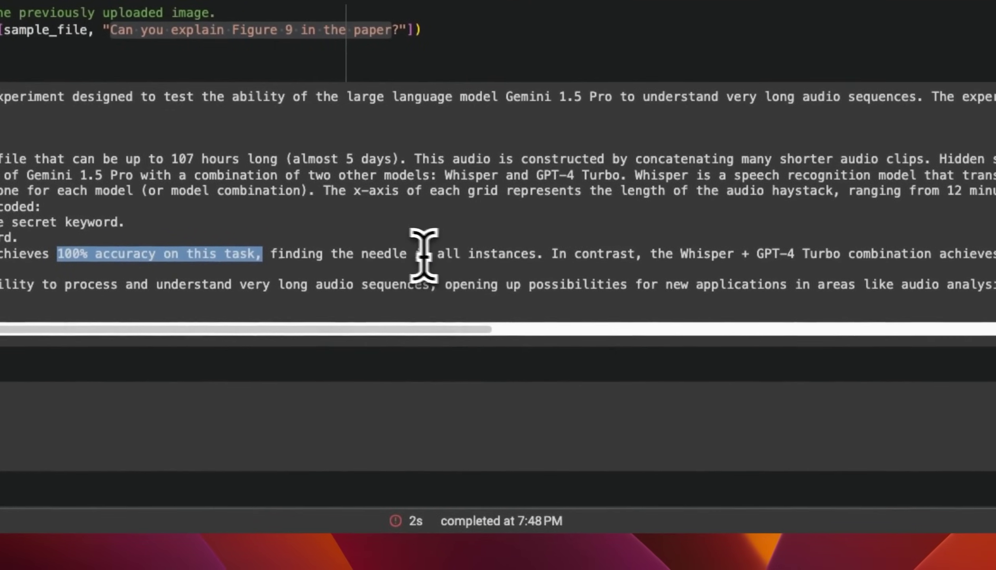
{"action": "left_click_drag", "start_coordinate": [536, 253], "coordinate": [390, 254]}
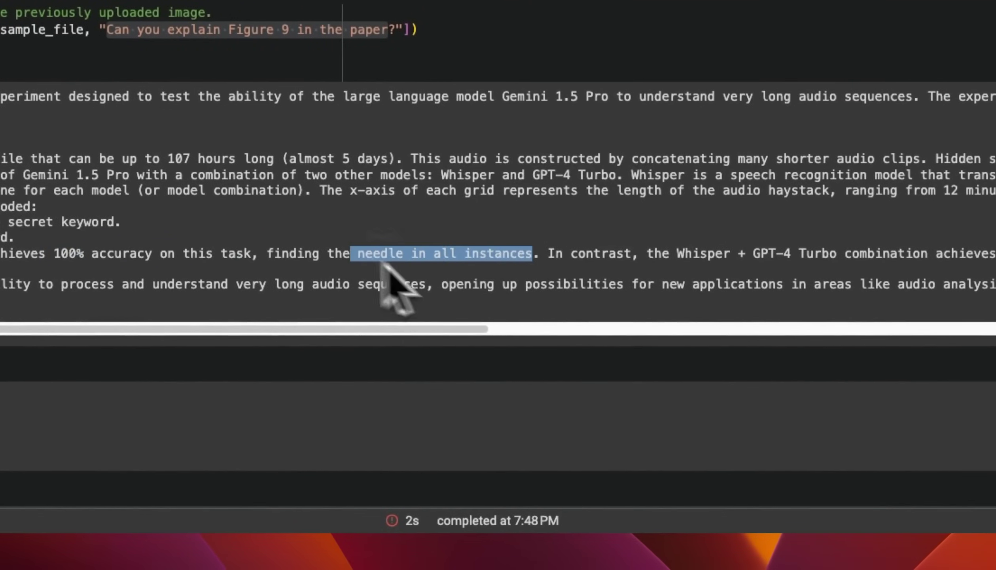
{"action": "scroll", "coordinate": [401, 296], "scroll_direction": "right", "scroll_amount": 10}
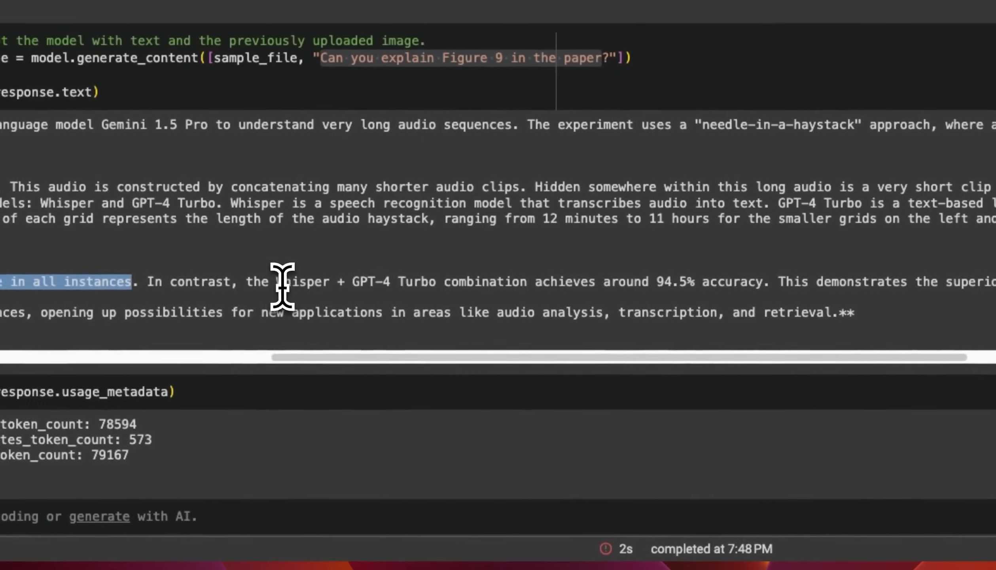
{"action": "left_click_drag", "start_coordinate": [280, 282], "coordinate": [381, 282]}
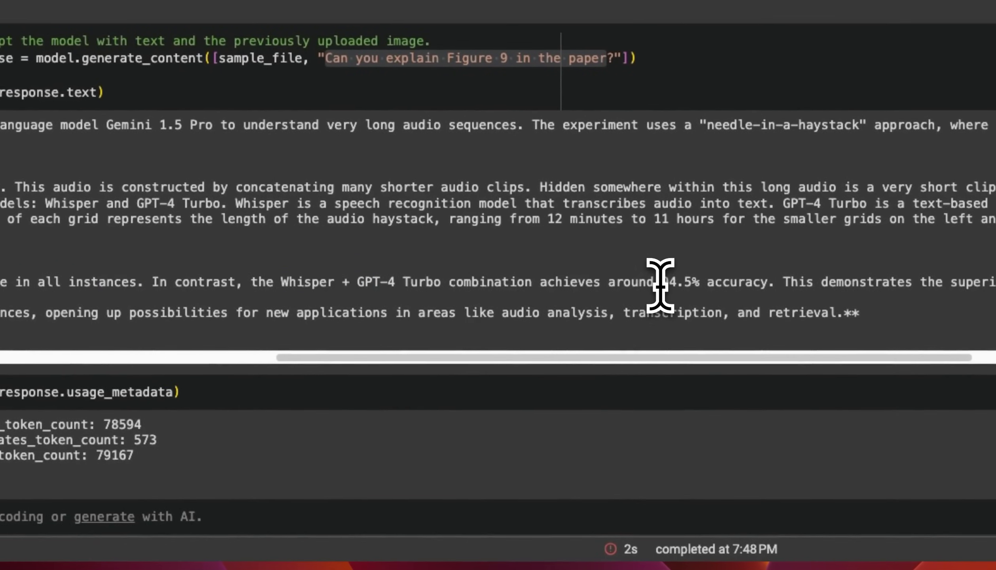
{"action": "left_click_drag", "start_coordinate": [656, 282], "coordinate": [761, 282]}
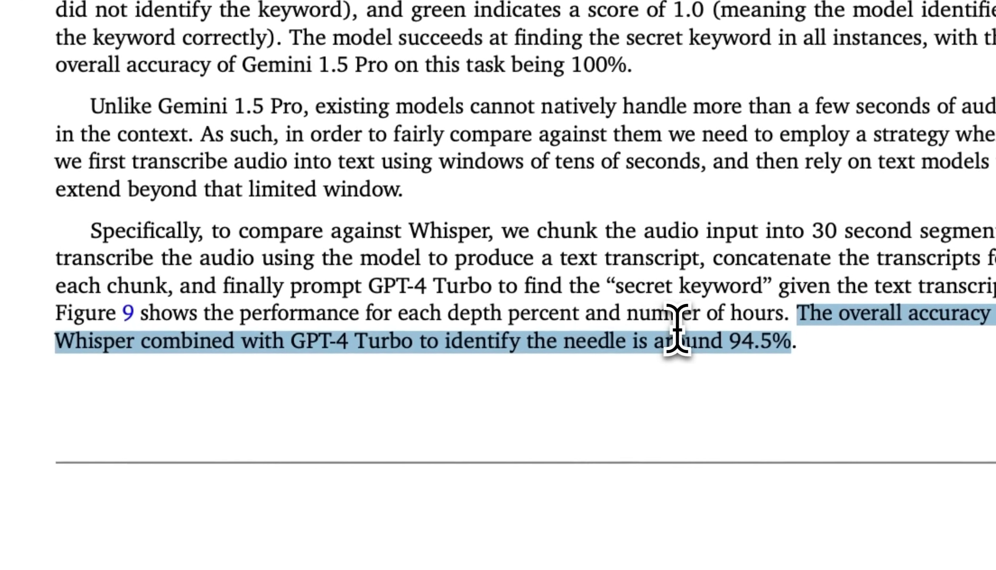
{"action": "scroll", "coordinate": [679, 327], "scroll_direction": "down", "scroll_amount": 5}
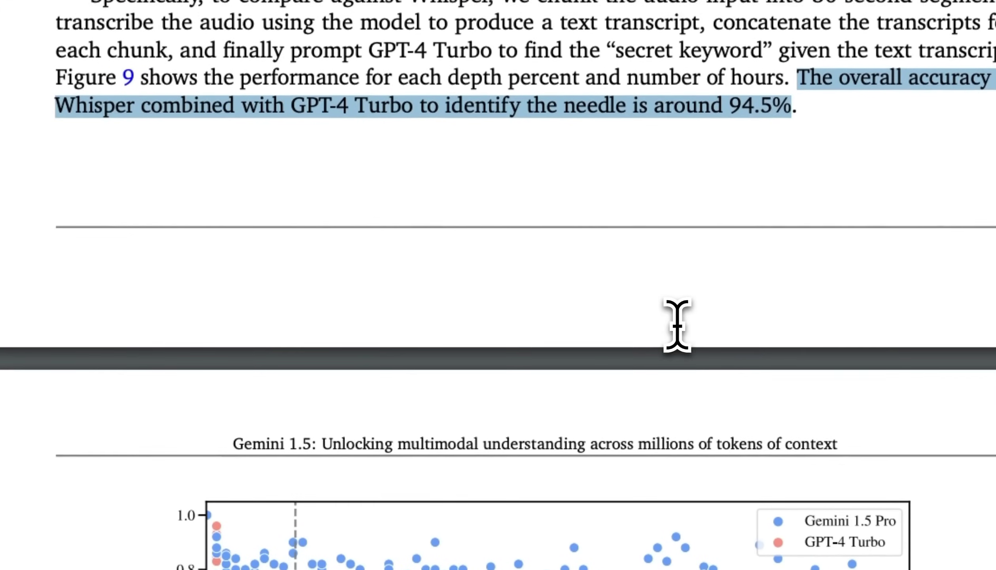
{"action": "scroll", "coordinate": [679, 327], "scroll_direction": "up", "scroll_amount": 5}
{"action": "scroll", "coordinate": [678, 320], "scroll_direction": "up", "scroll_amount": 2}
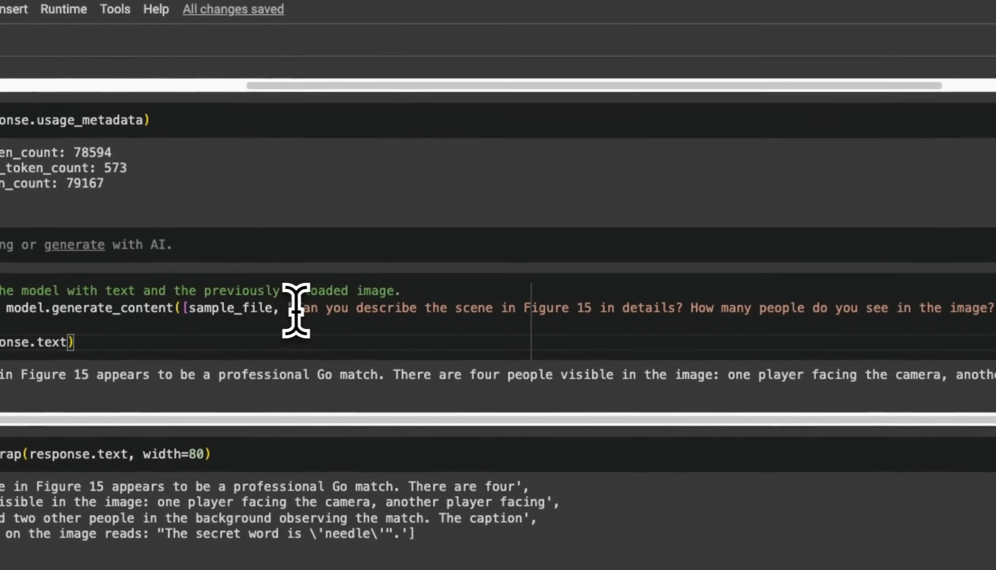
Highlight the Figure 15 question in cell [11], including how many people appear.
{"action": "left_click_drag", "start_coordinate": [296, 308], "coordinate": [597, 308]}
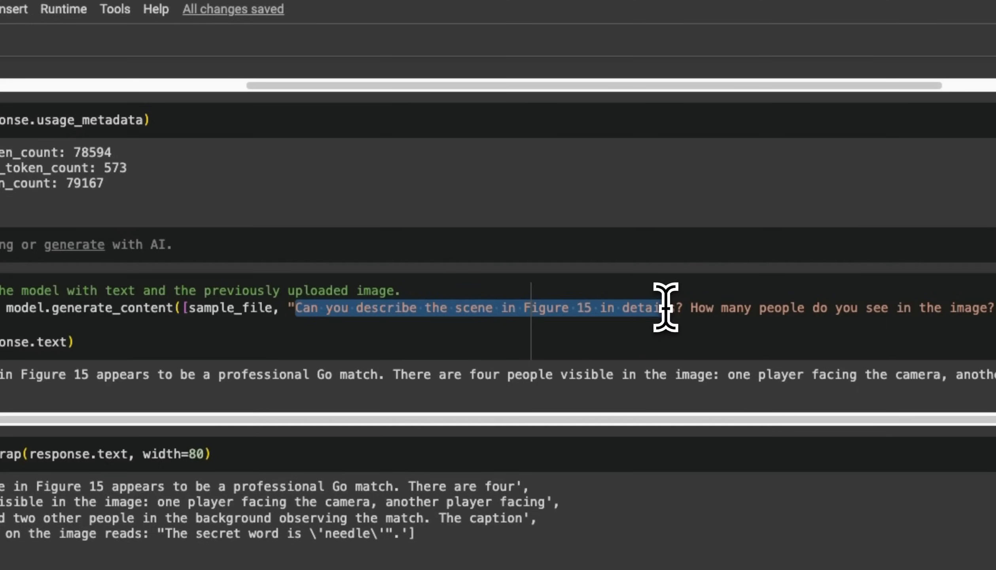
{"action": "left_click", "coordinate": [571, 319]}
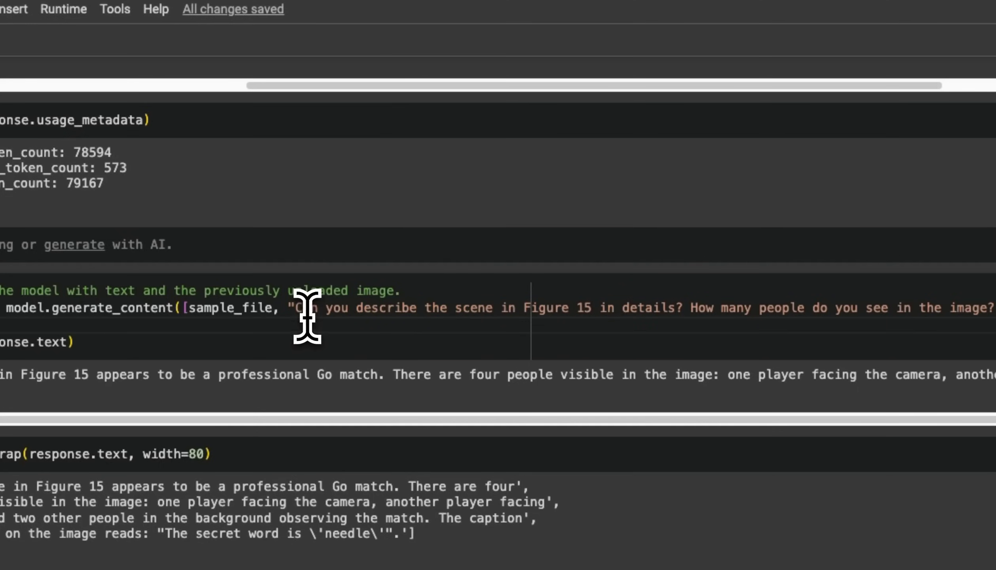
{"action": "left_click_drag", "start_coordinate": [297, 308], "coordinate": [494, 308]}
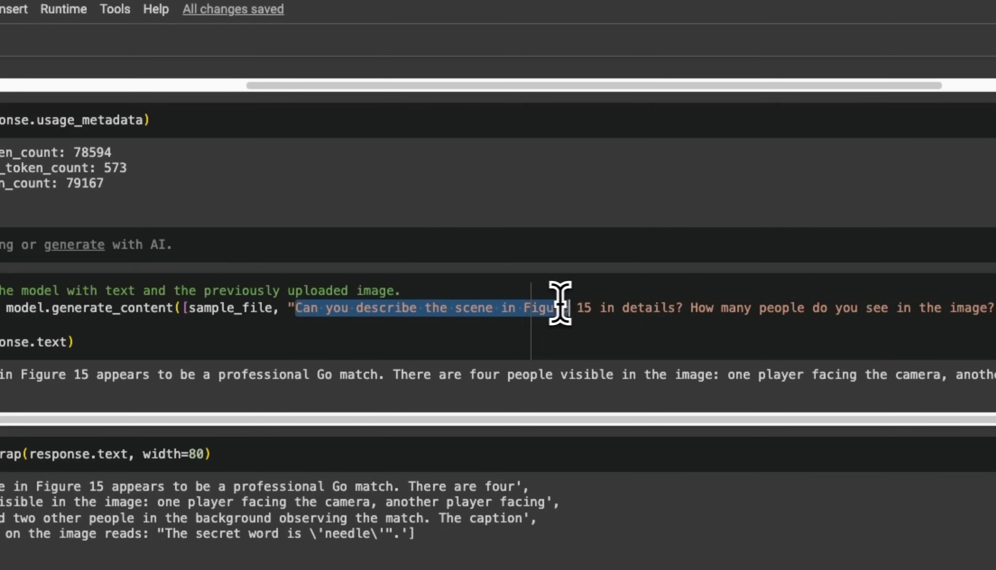
{"action": "left_click_drag", "start_coordinate": [651, 300], "coordinate": [685, 308]}
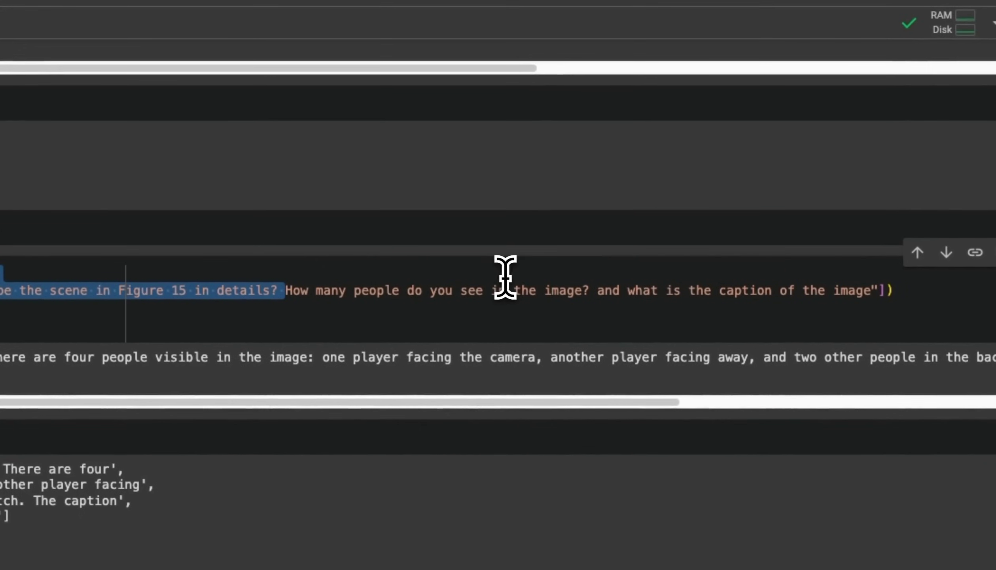
{"action": "mouse_move", "coordinate": [285, 291]}
{"action": "left_mouse_down"}
{"action": "mouse_move", "coordinate": [567, 291]}
{"action": "mouse_move", "coordinate": [700, 323]}
{"action": "left_mouse_up"}
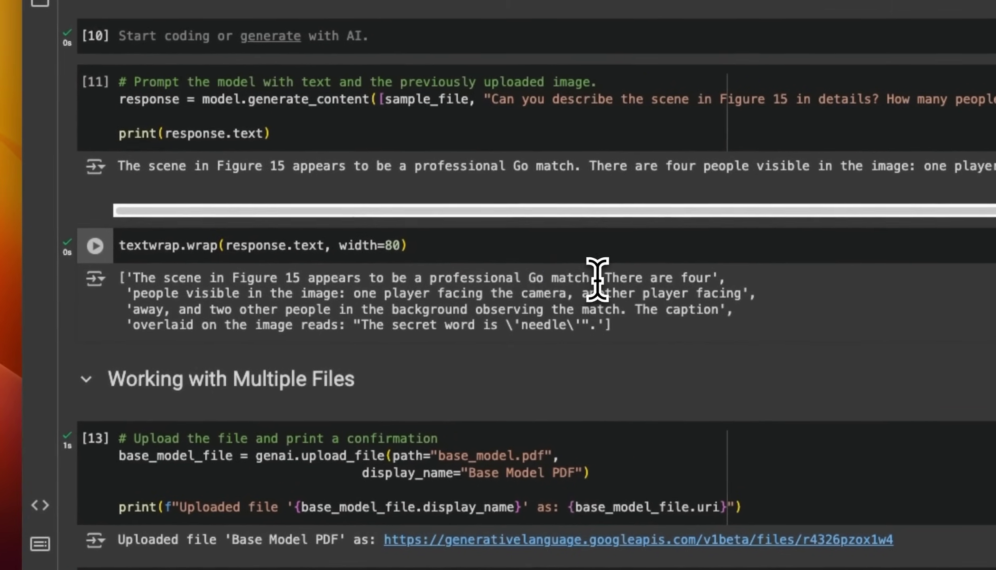
{"action": "left_click_drag", "start_coordinate": [598, 280], "coordinate": [507, 279]}
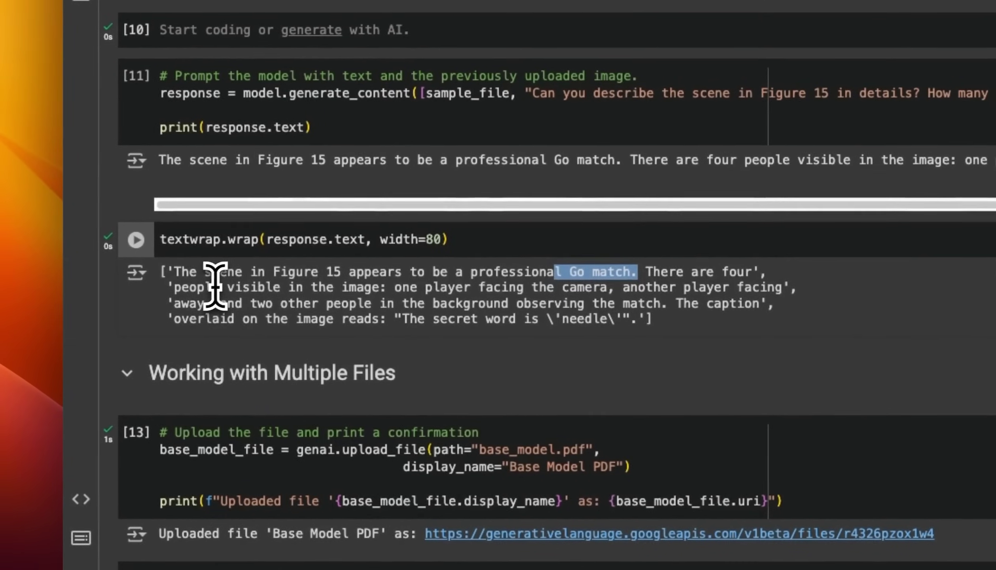
{"action": "left_click_drag", "start_coordinate": [224, 286], "coordinate": [391, 287]}
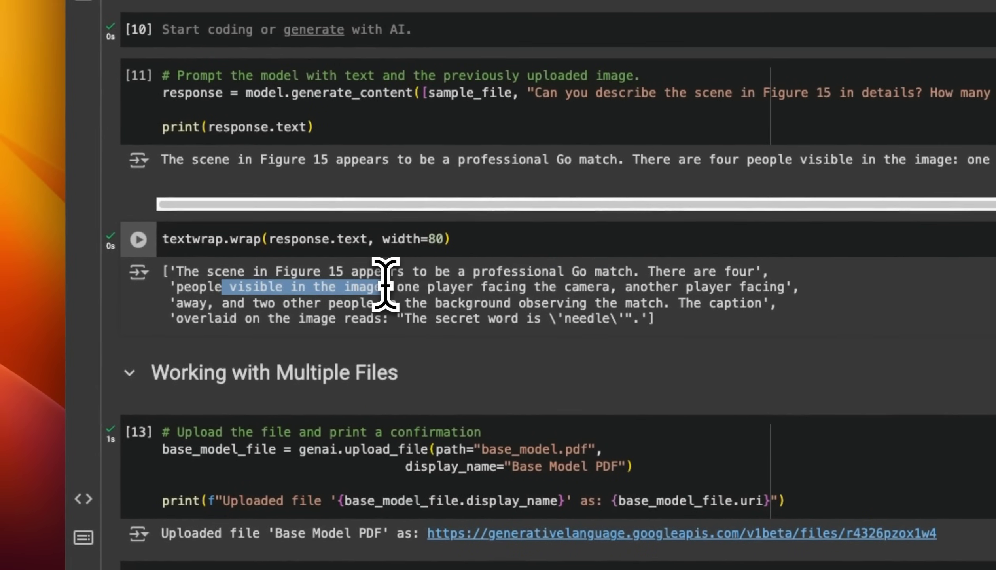
{"action": "left_click_drag", "start_coordinate": [394, 287], "coordinate": [556, 286]}
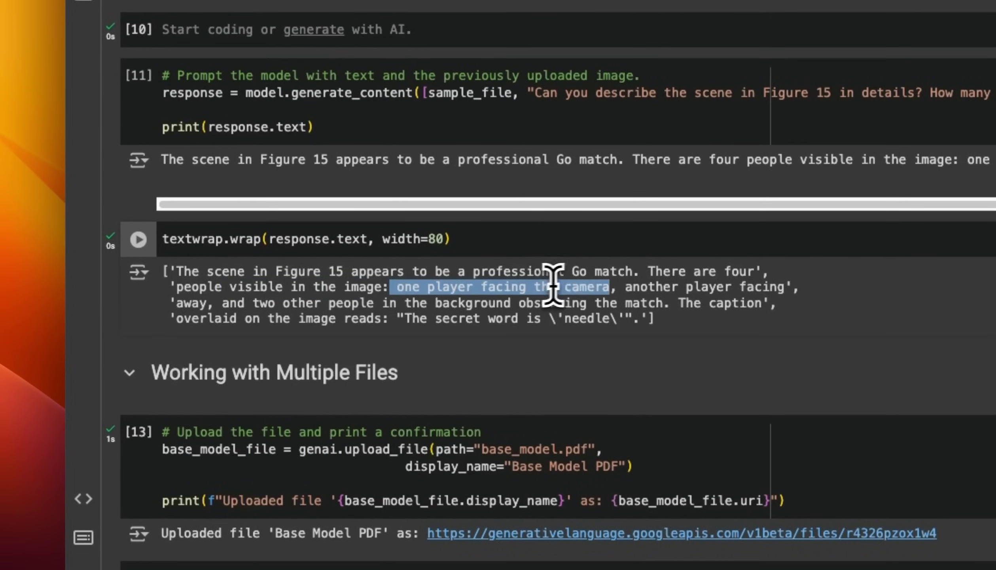
{"action": "left_click_drag", "start_coordinate": [626, 286], "coordinate": [783, 287]}
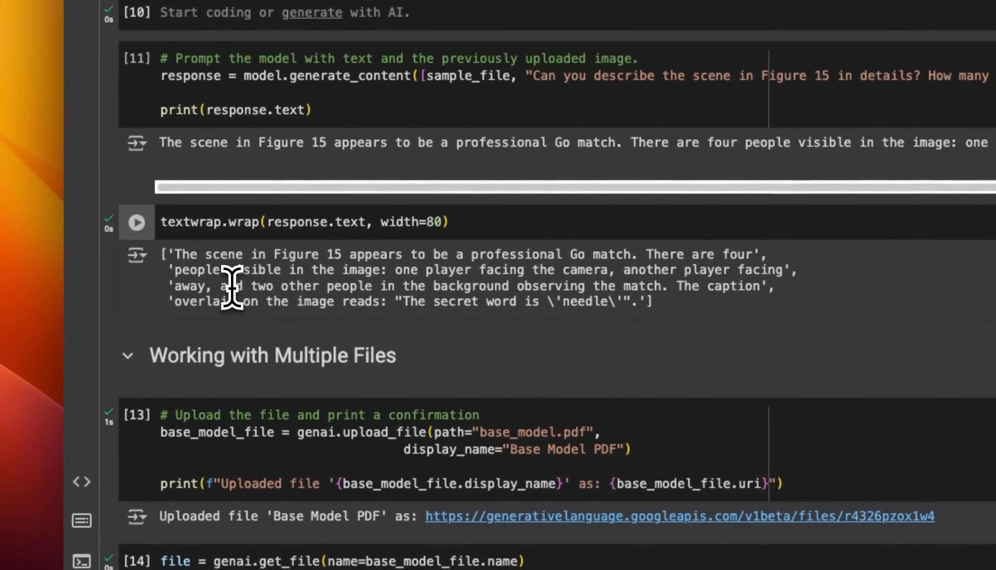
{"action": "left_click_drag", "start_coordinate": [226, 287], "coordinate": [358, 285]}
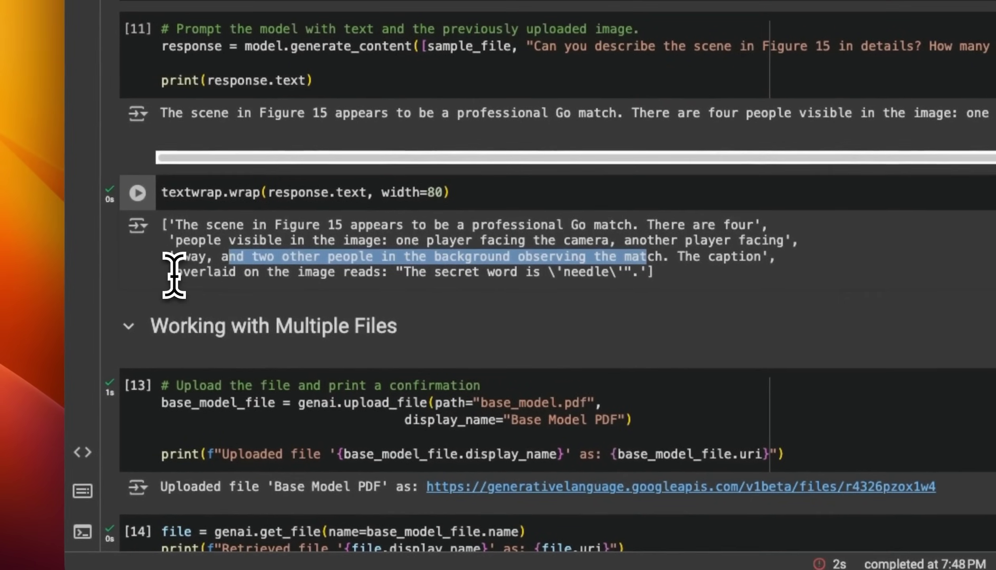
{"action": "left_click_drag", "start_coordinate": [176, 273], "coordinate": [230, 273]}
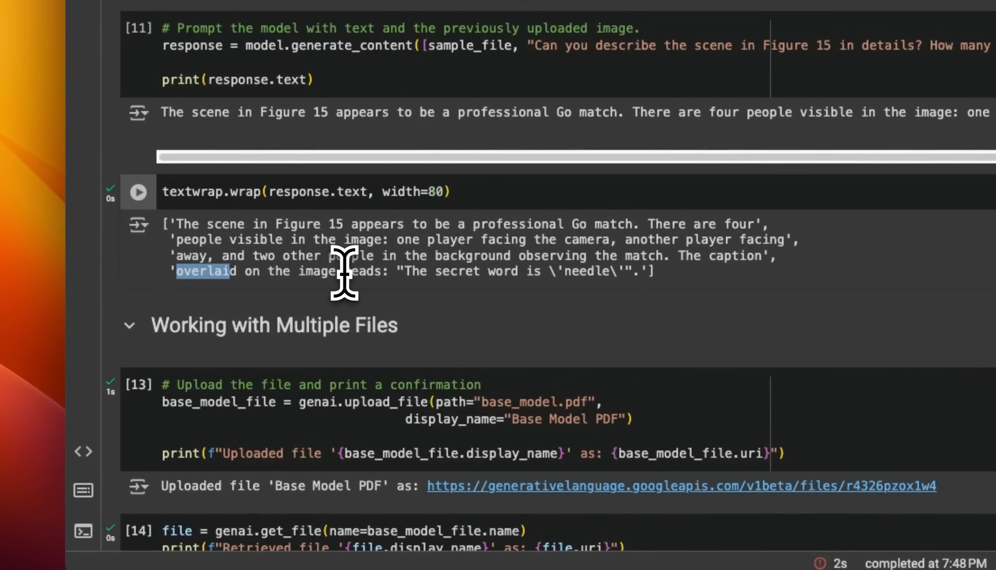
{"action": "left_click_drag", "start_coordinate": [405, 270], "coordinate": [604, 272]}
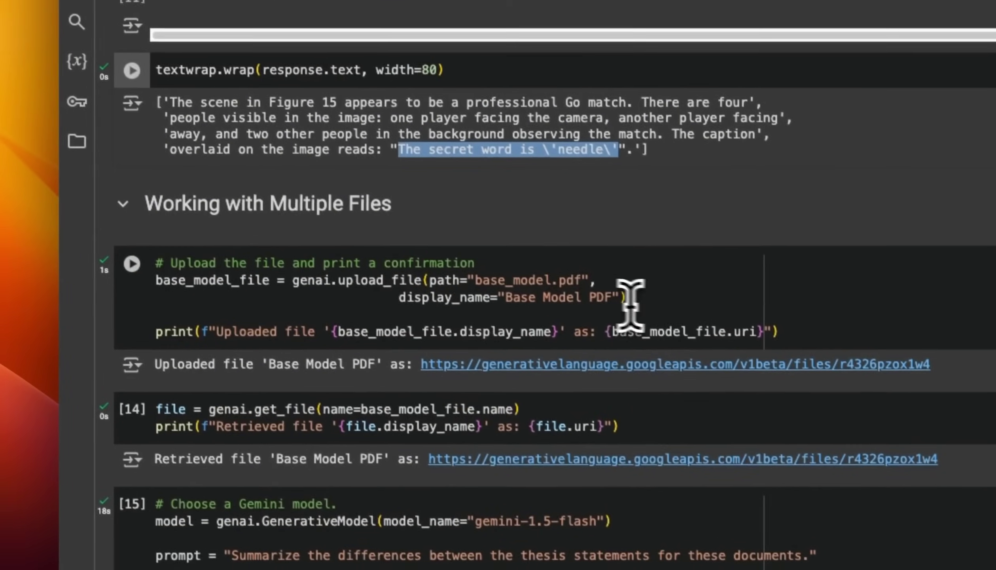
{"action": "mouse_move", "coordinate": [632, 303]}
{"action": "left_mouse_down"}
{"action": "mouse_move", "coordinate": [268, 265]}
{"action": "mouse_move", "coordinate": [192, 287]}
{"action": "mouse_move", "coordinate": [168, 279]}
{"action": "left_mouse_up"}
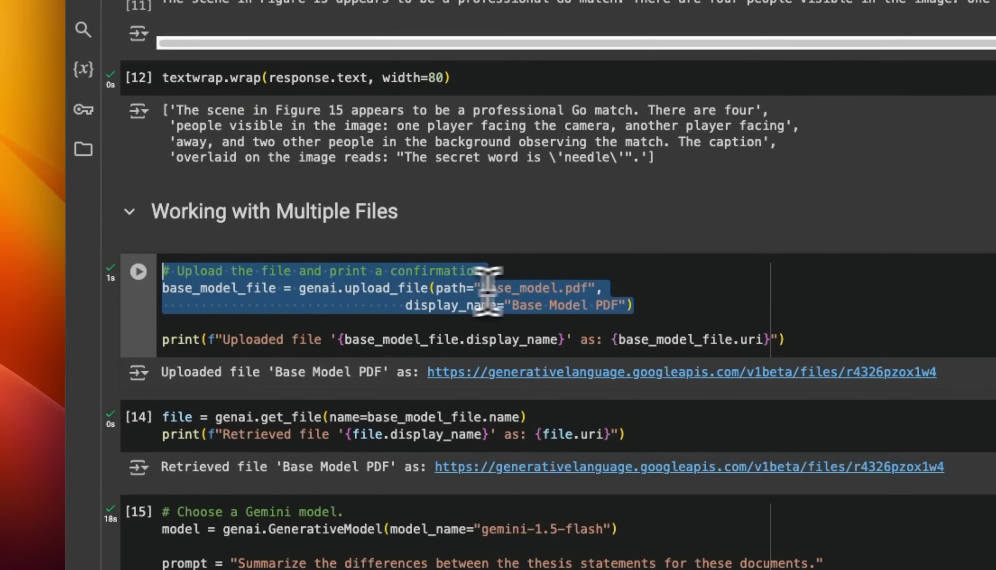
{"action": "double_click", "coordinate": [553, 288]}
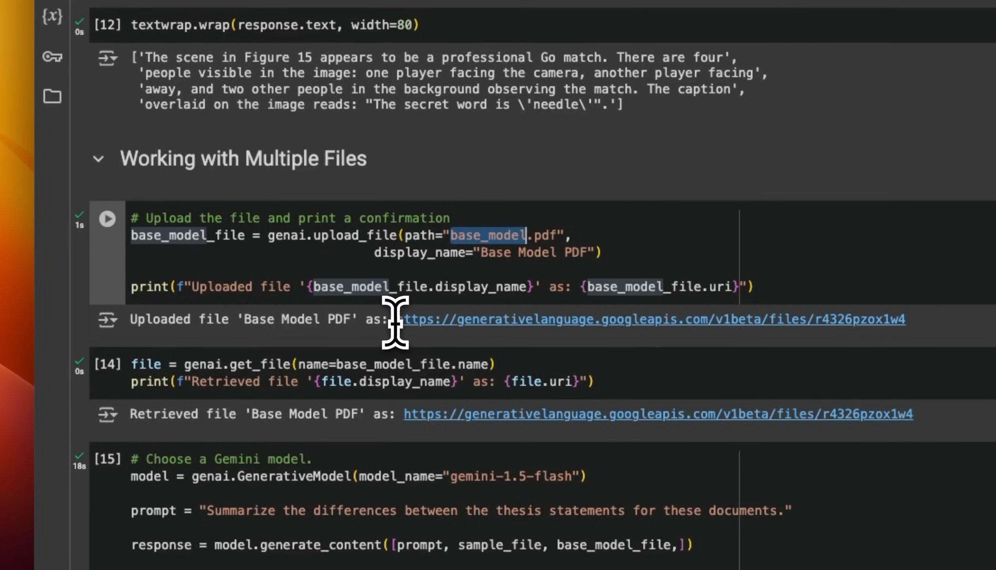
{"action": "left_click_drag", "start_coordinate": [403, 319], "coordinate": [724, 334]}
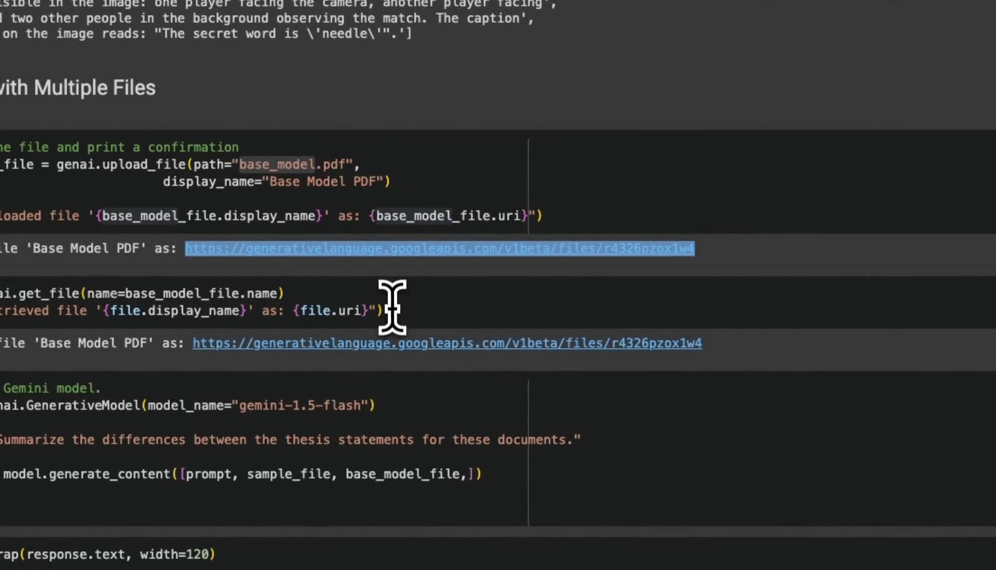
{"action": "left_click_drag", "start_coordinate": [389, 309], "coordinate": [180, 257]}
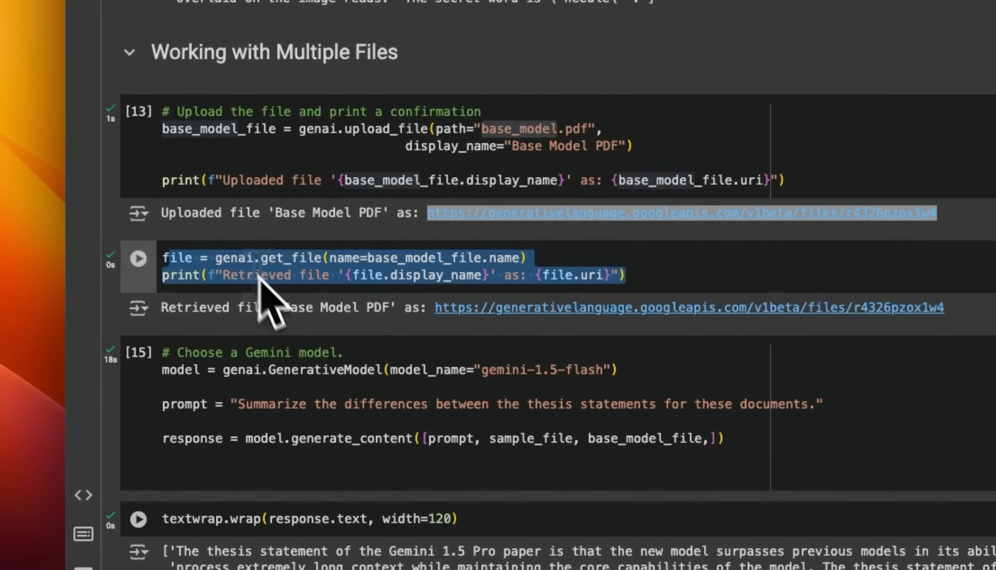
{"action": "left_click", "coordinate": [319, 275]}
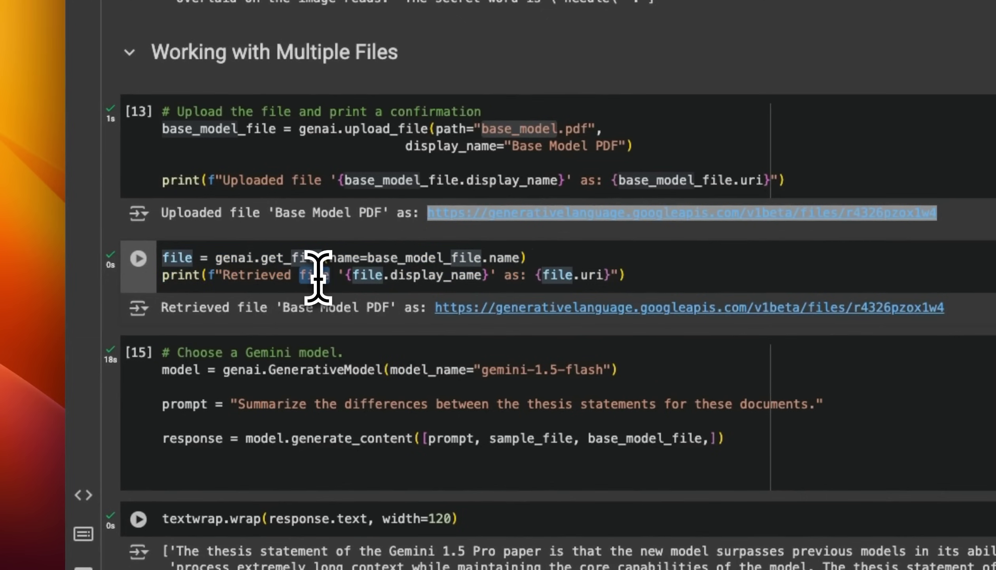
{"action": "scroll", "coordinate": [319, 275], "scroll_direction": "down", "scroll_amount": 3}
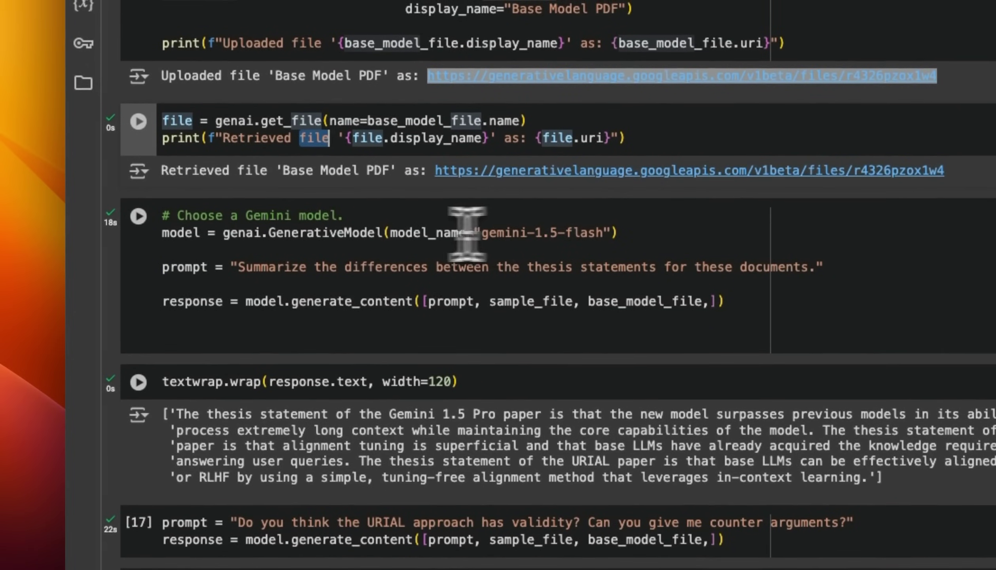
{"action": "left_click_drag", "start_coordinate": [226, 232], "coordinate": [635, 230]}
{"action": "left_click_drag", "start_coordinate": [245, 301], "coordinate": [314, 301]}
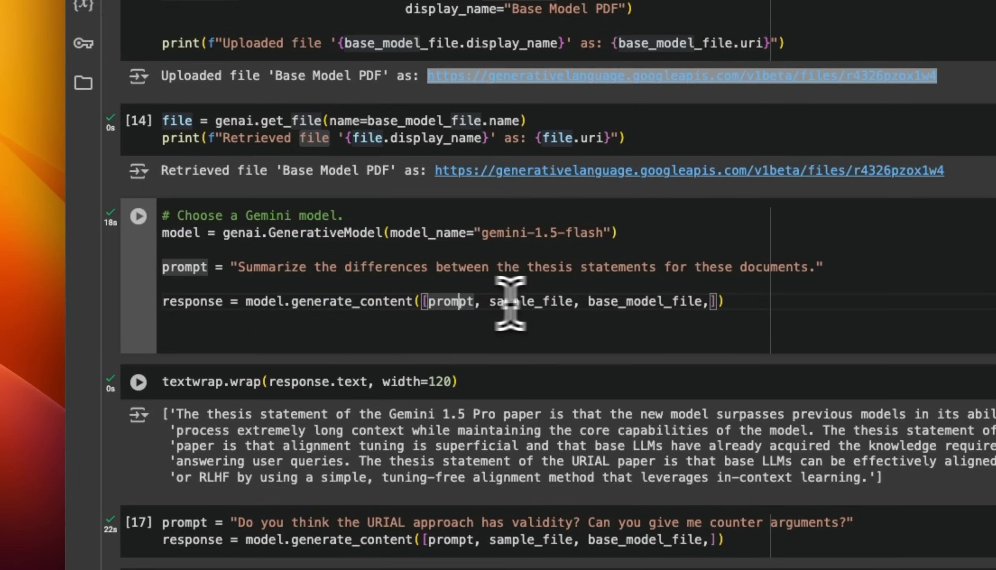
{"action": "double_click", "coordinate": [666, 302]}
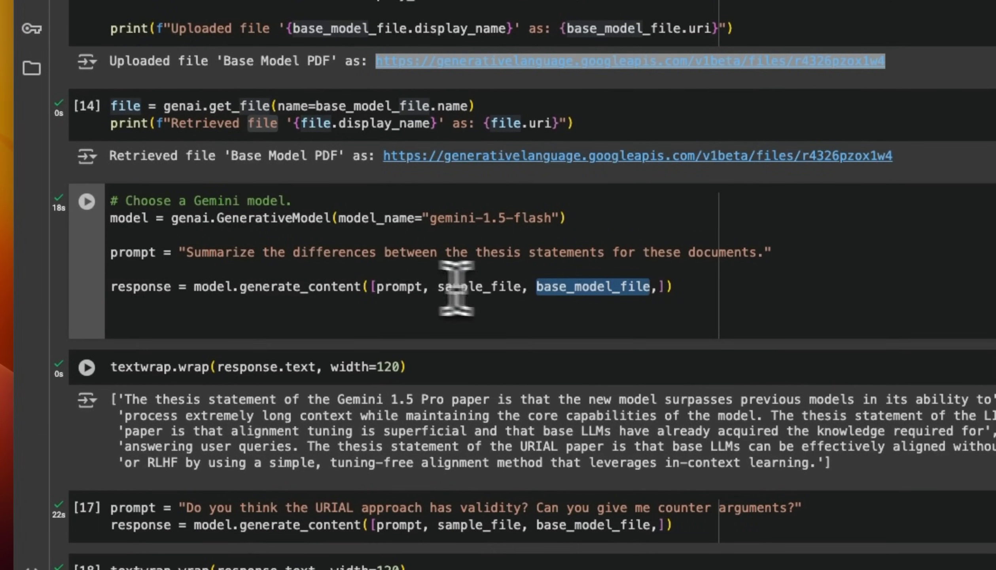
{"action": "left_click", "coordinate": [395, 286]}
{"action": "double_click", "coordinate": [487, 286]}
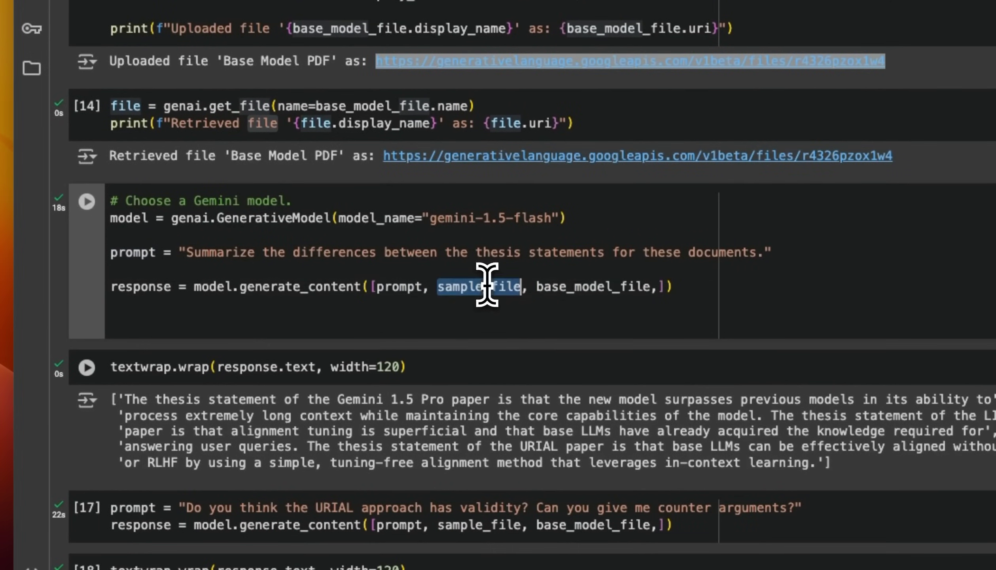
{"action": "mouse_move", "coordinate": [480, 287]}
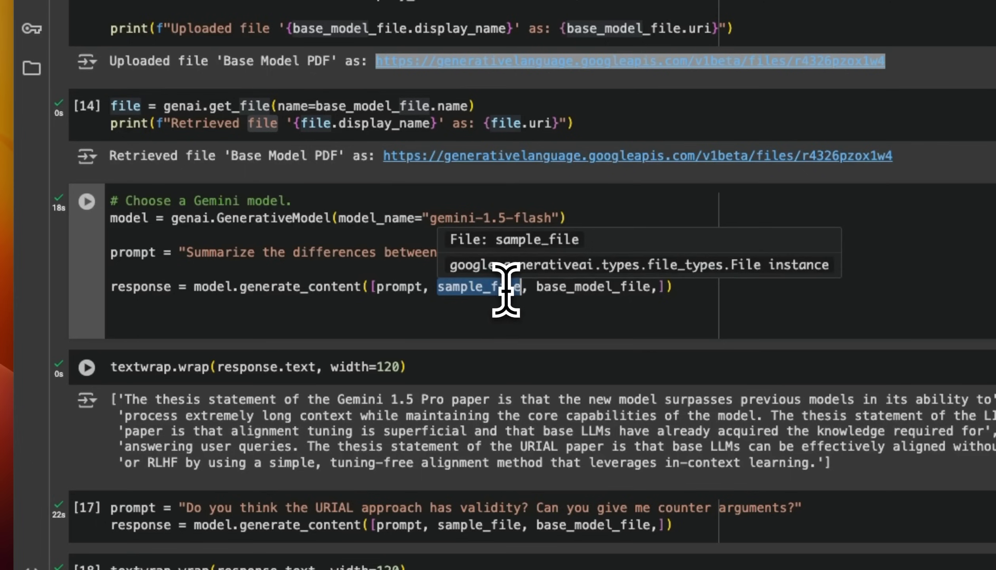
{"action": "double_click", "coordinate": [576, 286]}
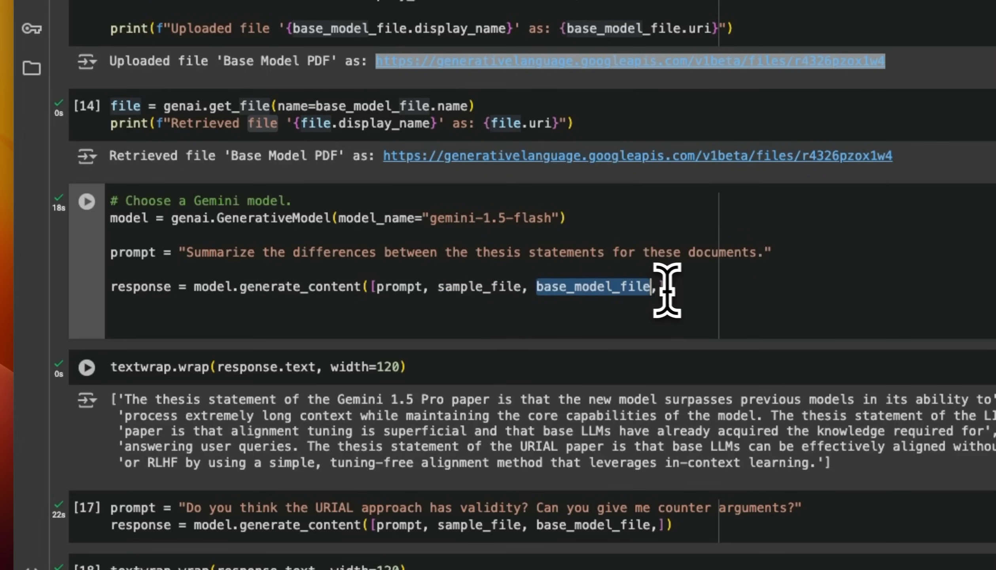
{"action": "left_click", "coordinate": [709, 289]}
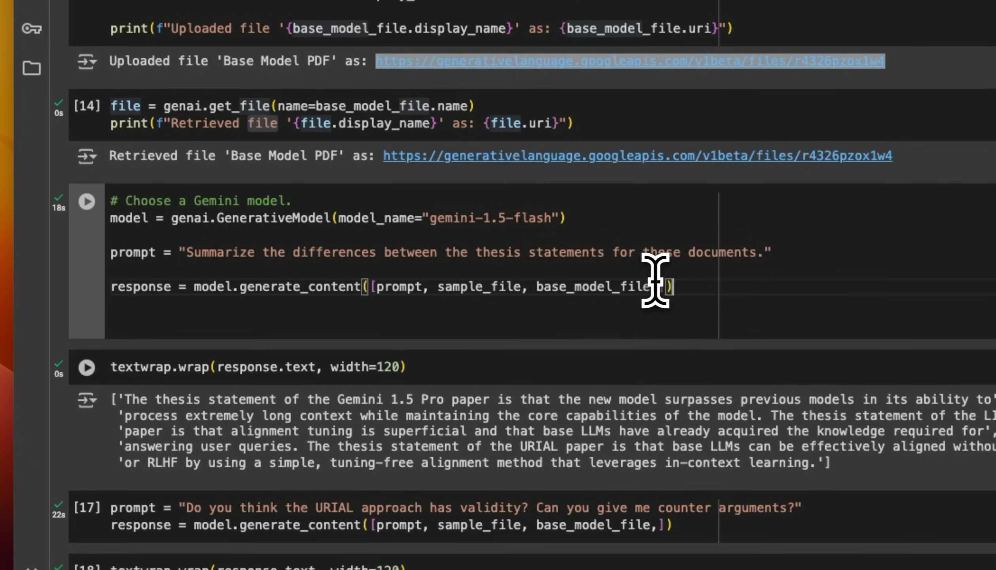
{"action": "left_click_drag", "start_coordinate": [670, 286], "coordinate": [242, 288]}
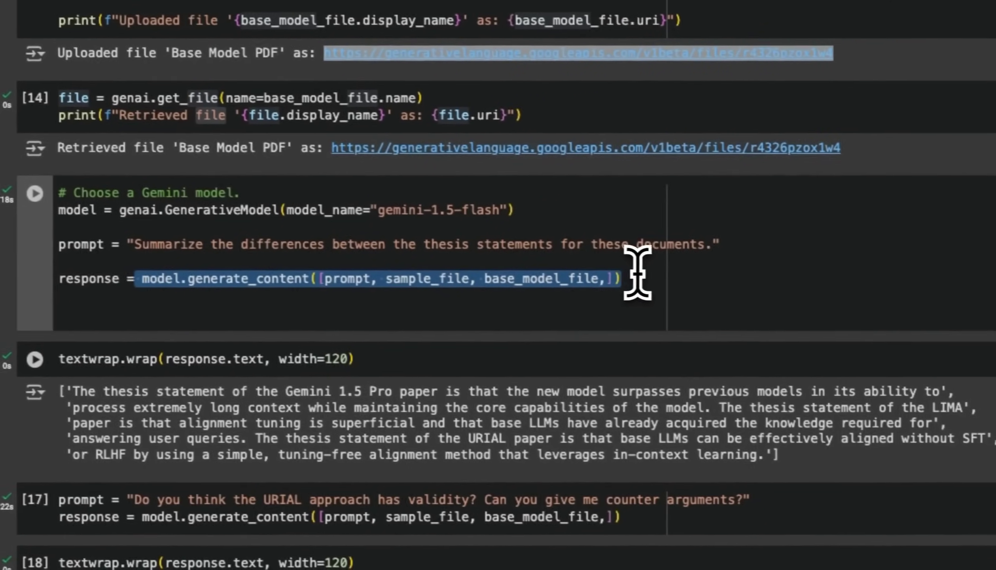
{"action": "left_click", "coordinate": [273, 269]}
{"action": "left_click_drag", "start_coordinate": [199, 267], "coordinate": [370, 267]}
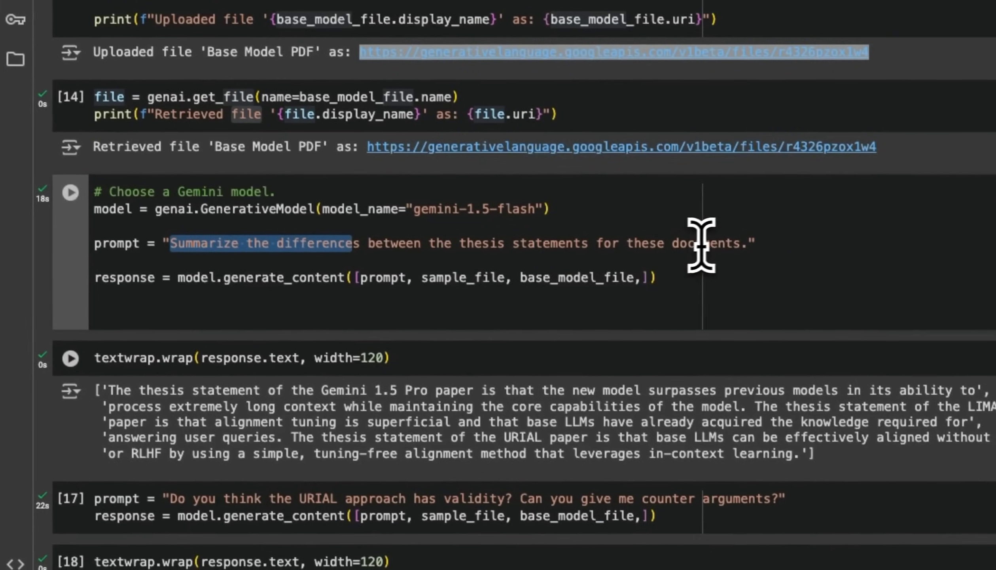
{"action": "double_click", "coordinate": [705, 241]}
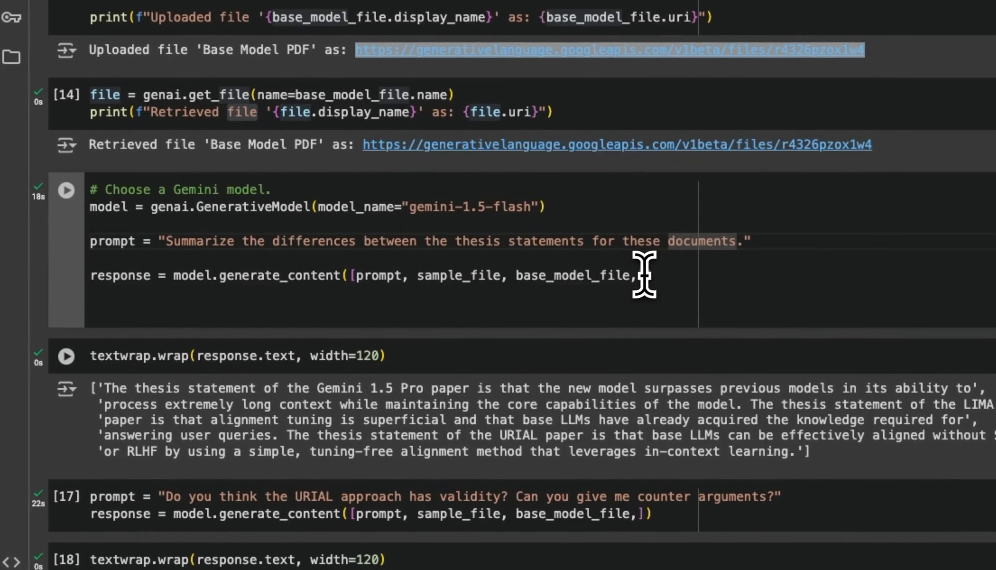
{"action": "left_click_drag", "start_coordinate": [643, 275], "coordinate": [363, 274]}
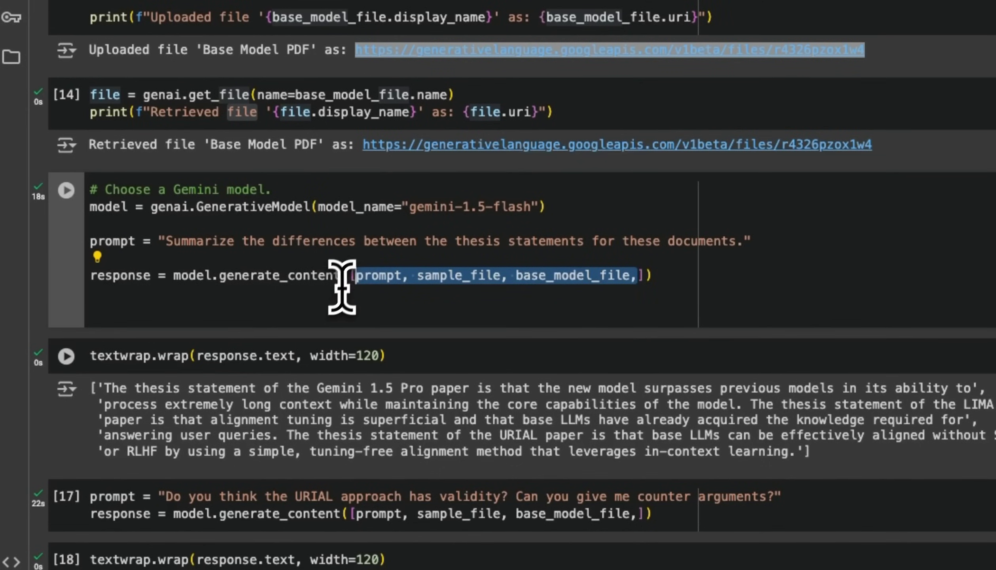
{"action": "scroll", "coordinate": [410, 292], "scroll_direction": "down", "scroll_amount": 2}
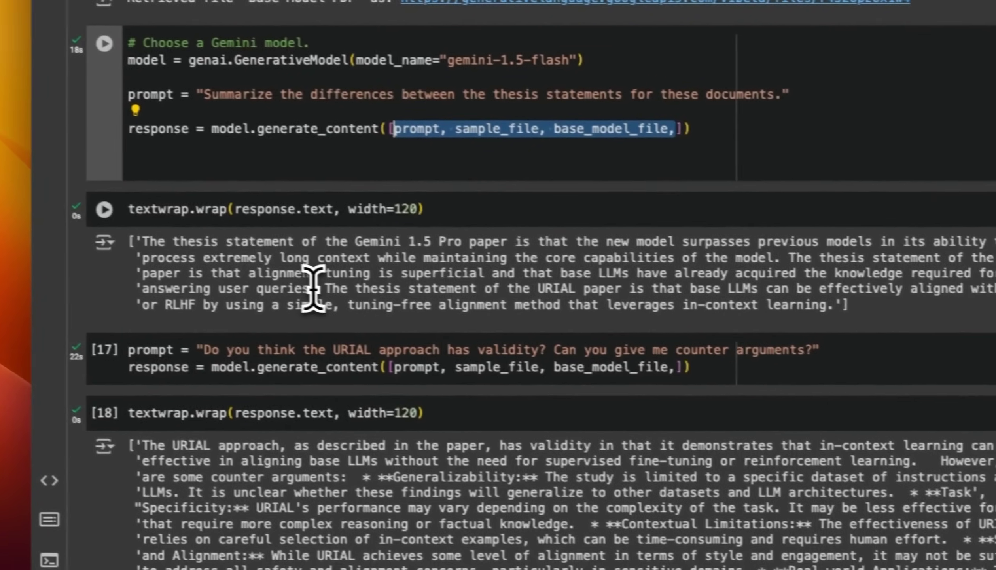
{"action": "left_click_drag", "start_coordinate": [324, 288], "coordinate": [515, 286]}
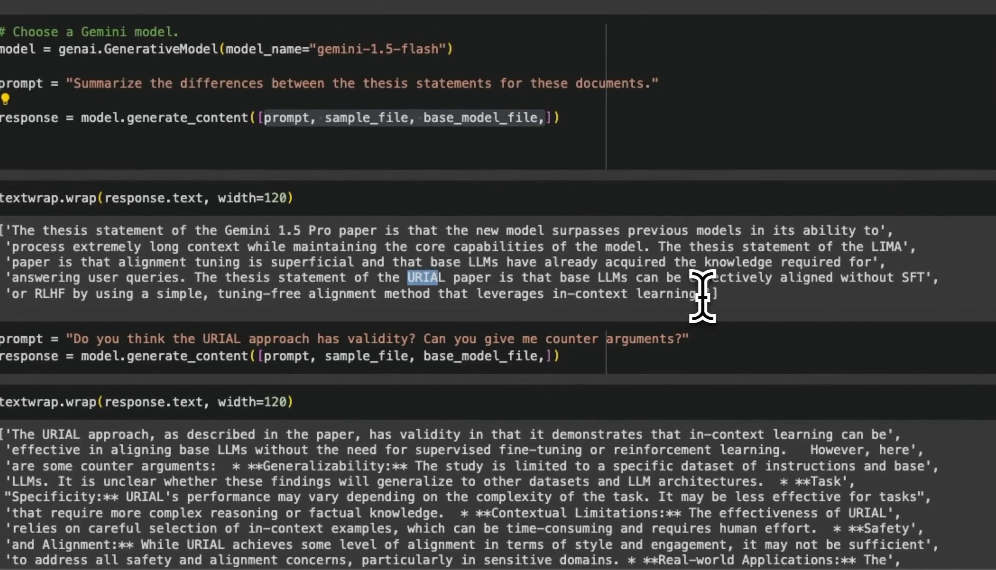
{"action": "left_click_drag", "start_coordinate": [703, 296], "coordinate": [522, 295]}
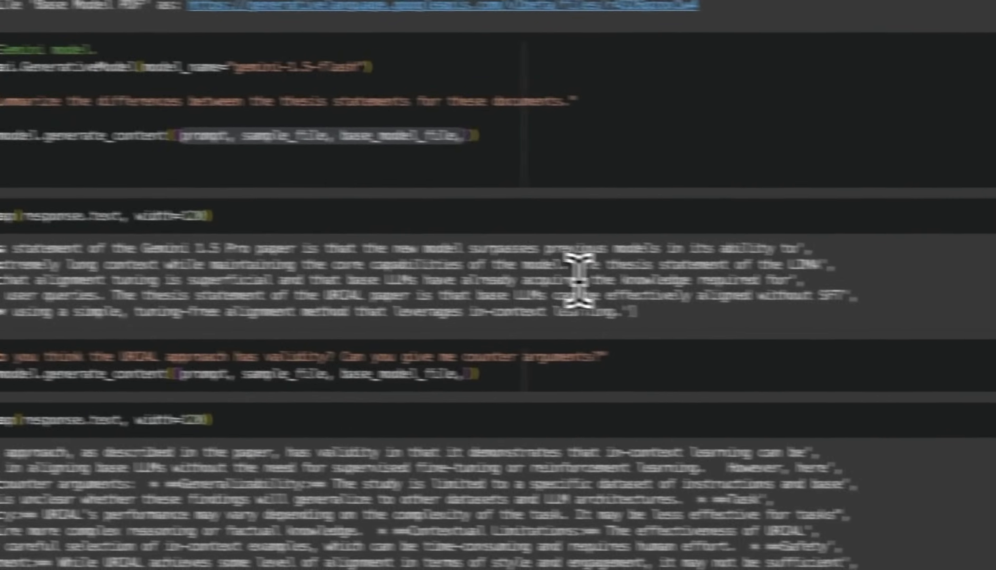
{"action": "left_click_drag", "start_coordinate": [580, 280], "coordinate": [504, 290]}
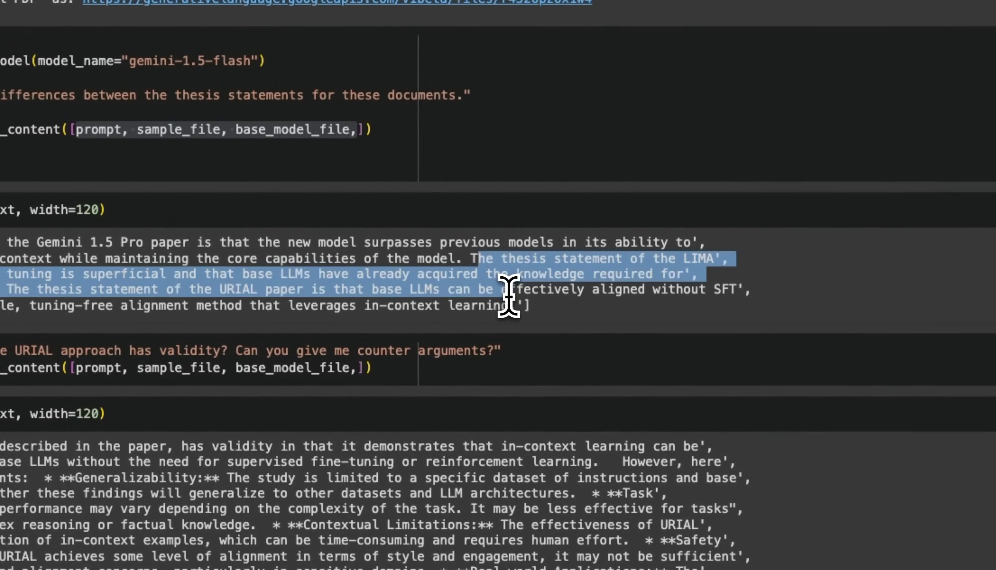
{"action": "left_click", "coordinate": [510, 305]}
{"action": "left_click_drag", "start_coordinate": [512, 305], "coordinate": [459, 262]}
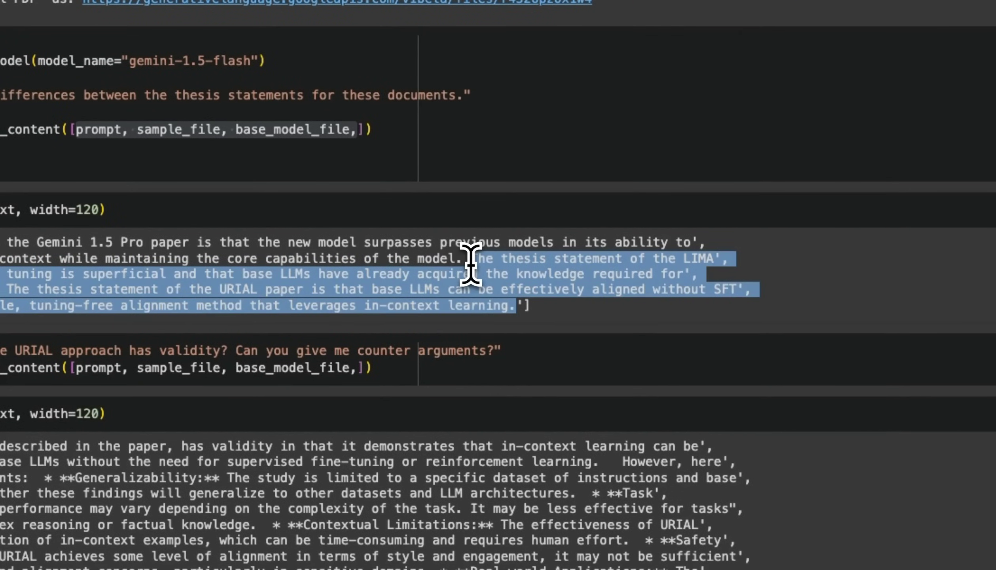
{"action": "left_click", "coordinate": [471, 265]}
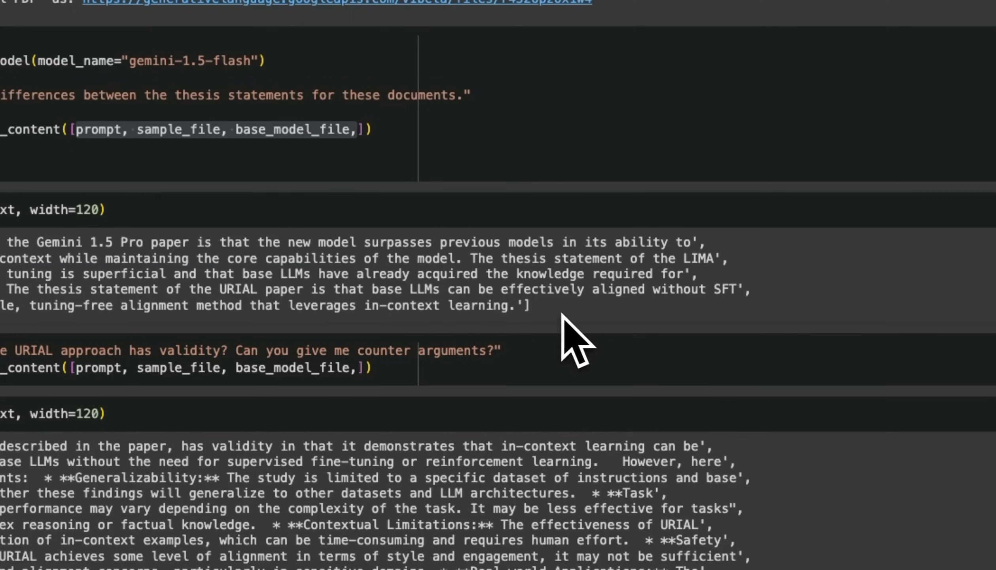
{"action": "left_click_drag", "start_coordinate": [623, 344], "coordinate": [312, 293]}
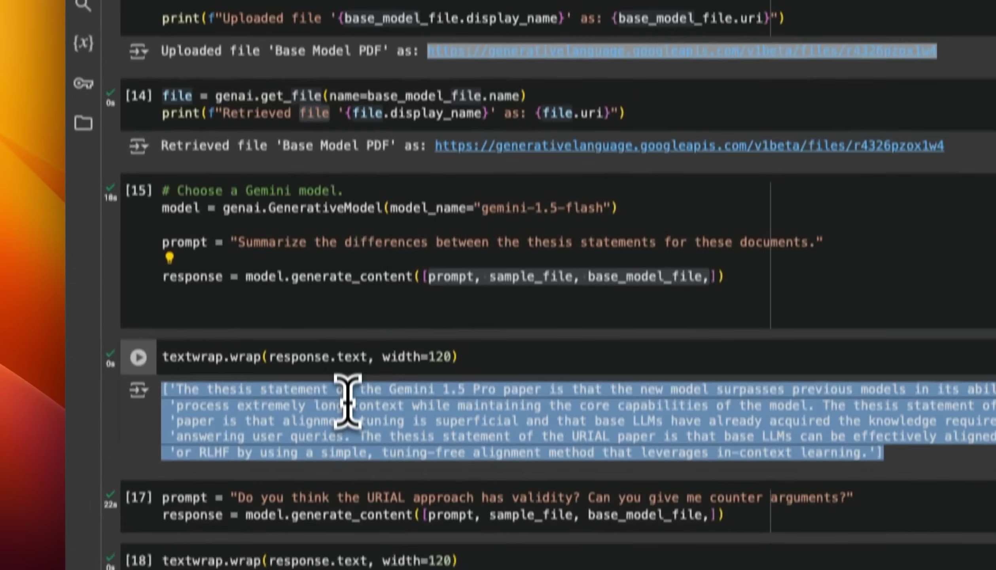
{"action": "left_click", "coordinate": [441, 234]}
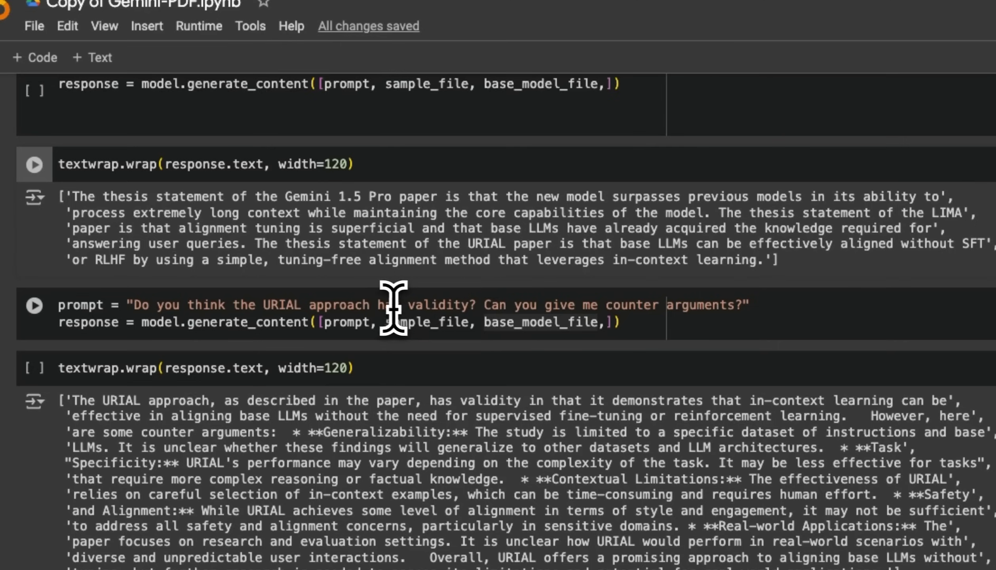
{"action": "left_click_drag", "start_coordinate": [378, 305], "coordinate": [727, 305]}
{"action": "left_click", "coordinate": [484, 304]}
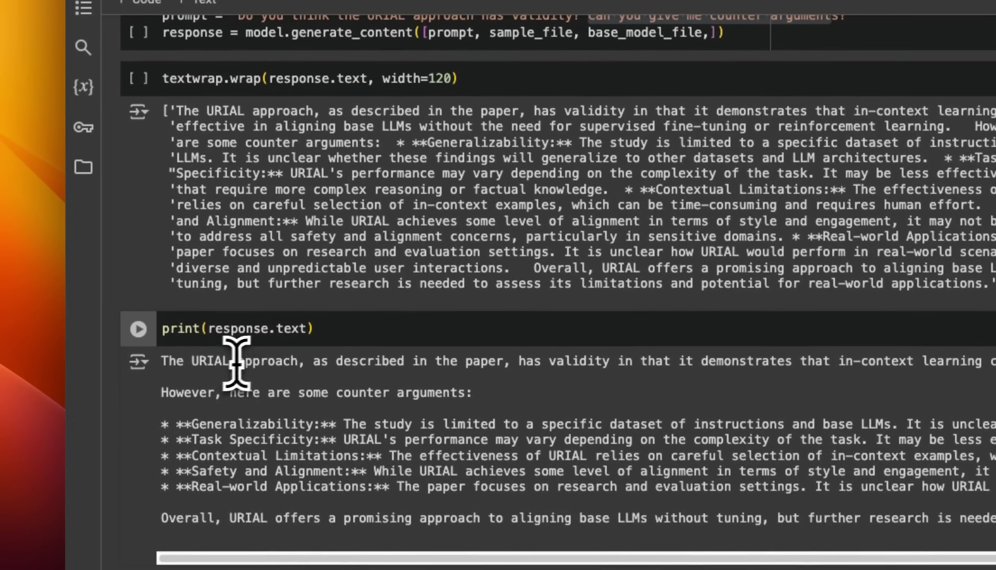
{"action": "left_click_drag", "start_coordinate": [519, 361], "coordinate": [404, 284]}
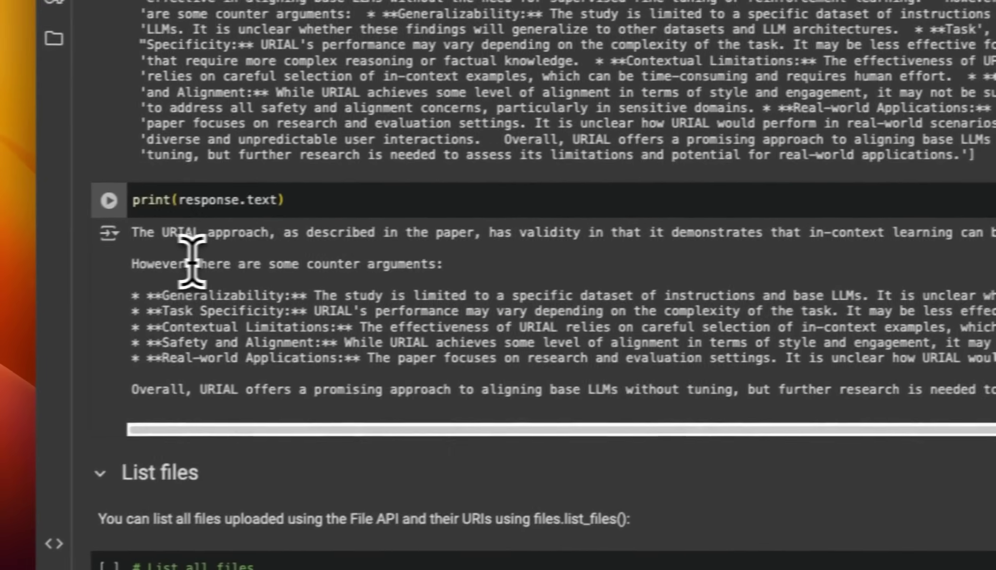
{"action": "left_click_drag", "start_coordinate": [232, 264], "coordinate": [465, 264]}
{"action": "left_click", "coordinate": [433, 282]}
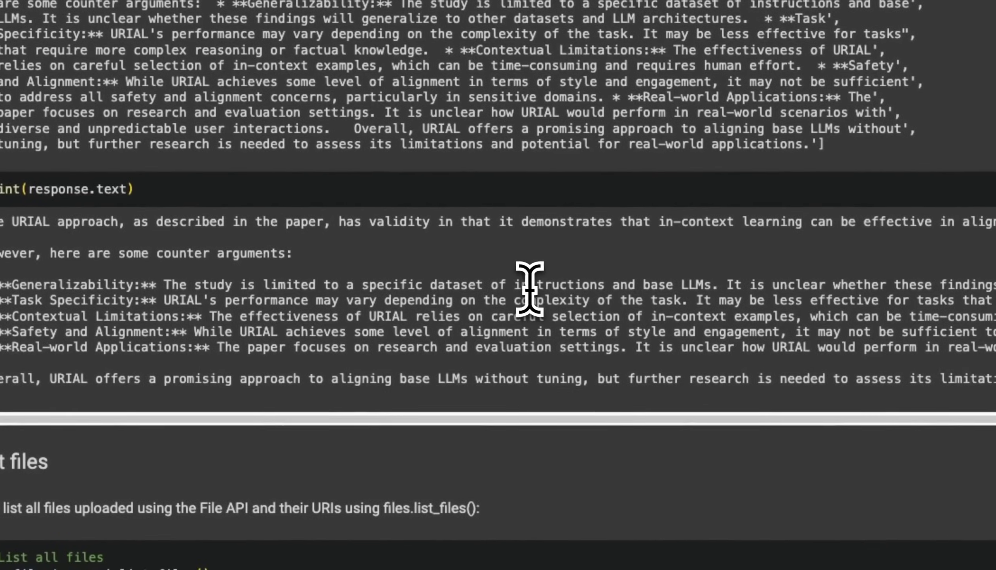
{"action": "left_click_drag", "start_coordinate": [652, 292], "coordinate": [827, 292]}
{"action": "left_click_drag", "start_coordinate": [457, 232], "coordinate": [484, 232]}
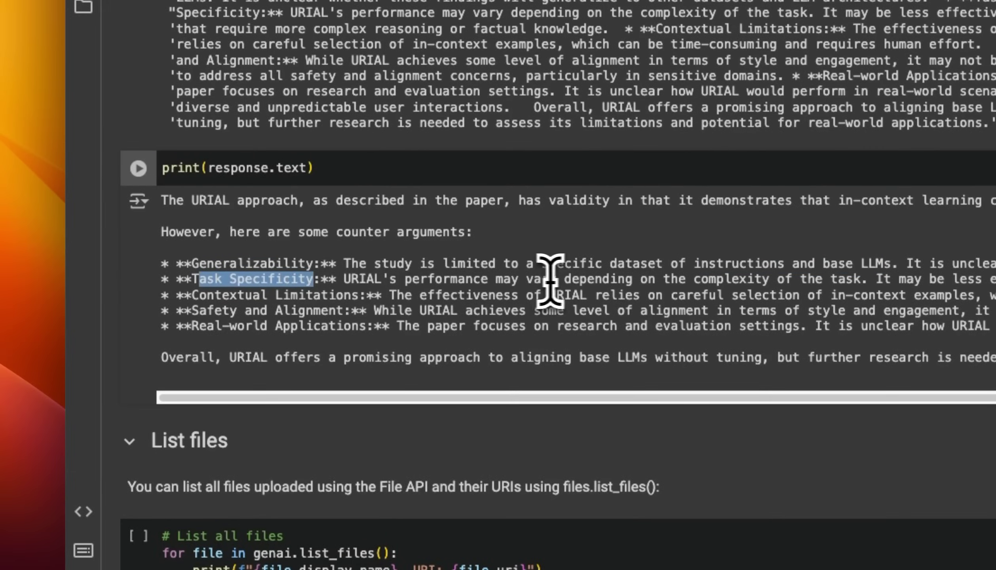
{"action": "left_click_drag", "start_coordinate": [566, 278], "coordinate": [710, 272]}
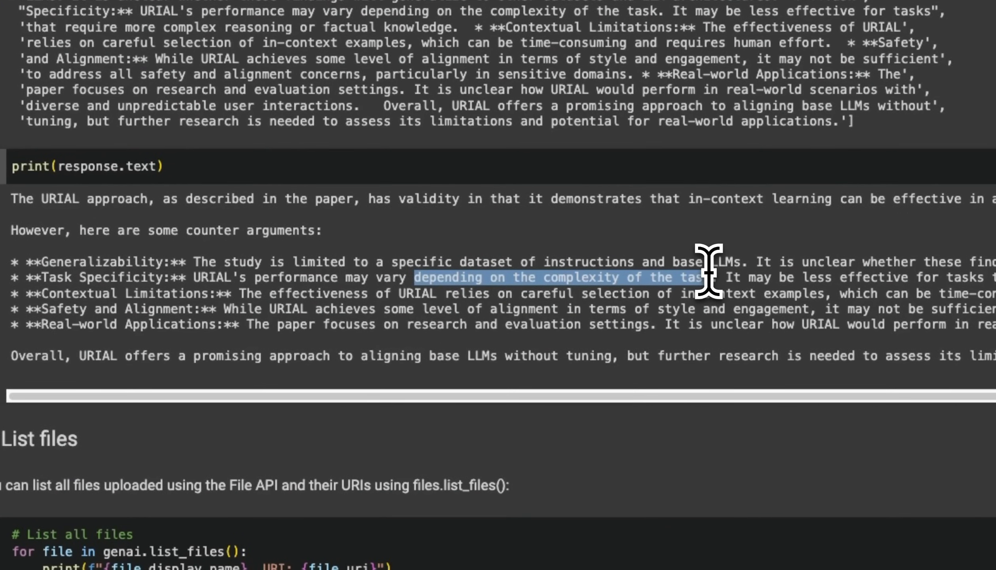
{"action": "left_click_drag", "start_coordinate": [708, 273], "coordinate": [715, 272]}
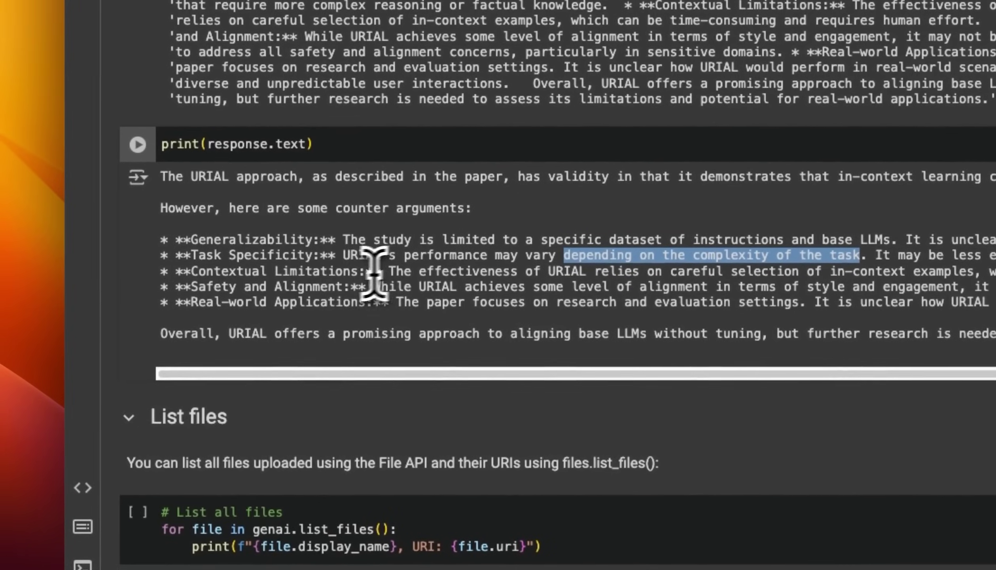
{"action": "mouse_move", "coordinate": [193, 287]}
{"action": "left_mouse_down"}
{"action": "mouse_move", "coordinate": [360, 289]}
{"action": "mouse_move", "coordinate": [405, 304]}
{"action": "left_mouse_up"}
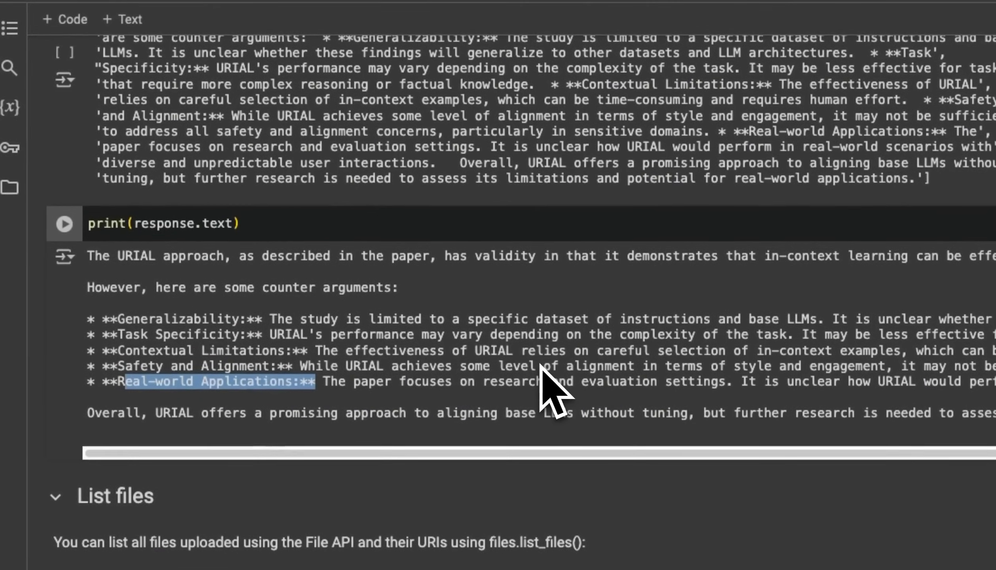
{"action": "scroll", "coordinate": [545, 381], "scroll_direction": "up", "scroll_amount": 2}
{"action": "scroll", "coordinate": [545, 335], "scroll_direction": "up", "scroll_amount": 2}
{"action": "scroll", "coordinate": [556, 288], "scroll_direction": "up", "scroll_amount": 1}
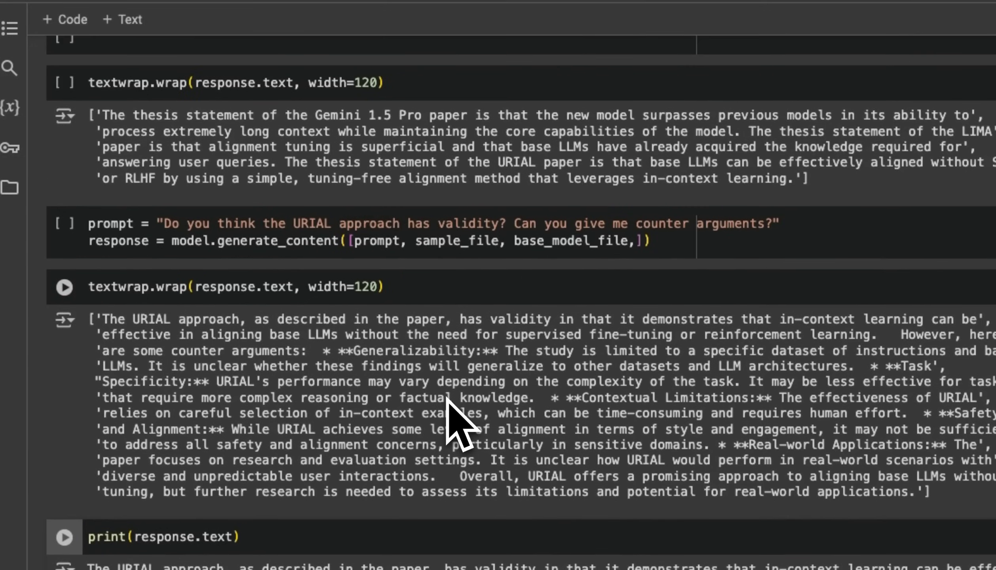
{"action": "scroll", "coordinate": [450, 410], "scroll_direction": "down", "scroll_amount": 5}
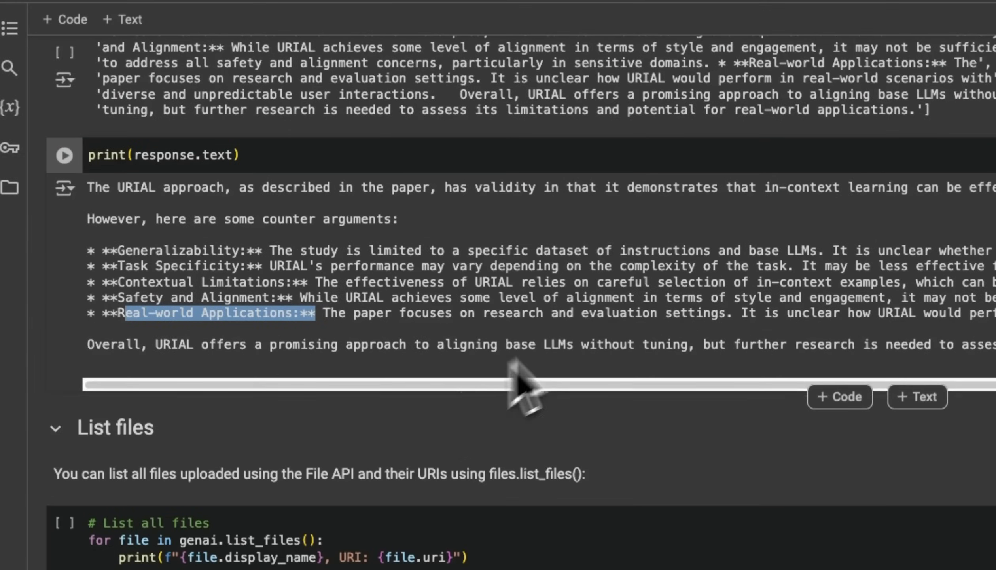
{"action": "scroll", "coordinate": [545, 351], "scroll_direction": "down", "scroll_amount": 3}
{"action": "left_click_drag", "start_coordinate": [469, 376], "coordinate": [89, 341]}
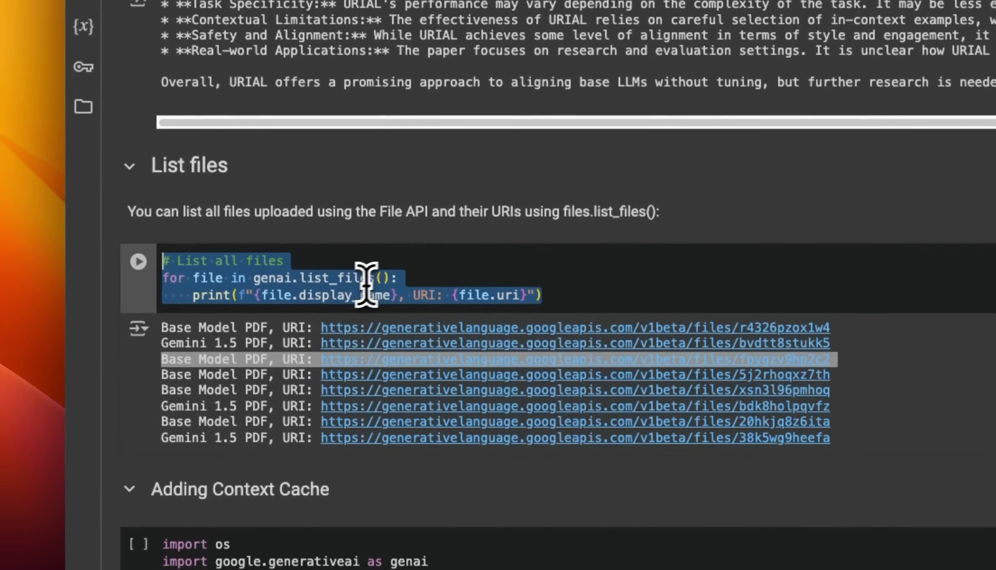
{"action": "left_click", "coordinate": [366, 277]}
{"action": "scroll", "coordinate": [467, 296], "scroll_direction": "down", "scroll_amount": 2}
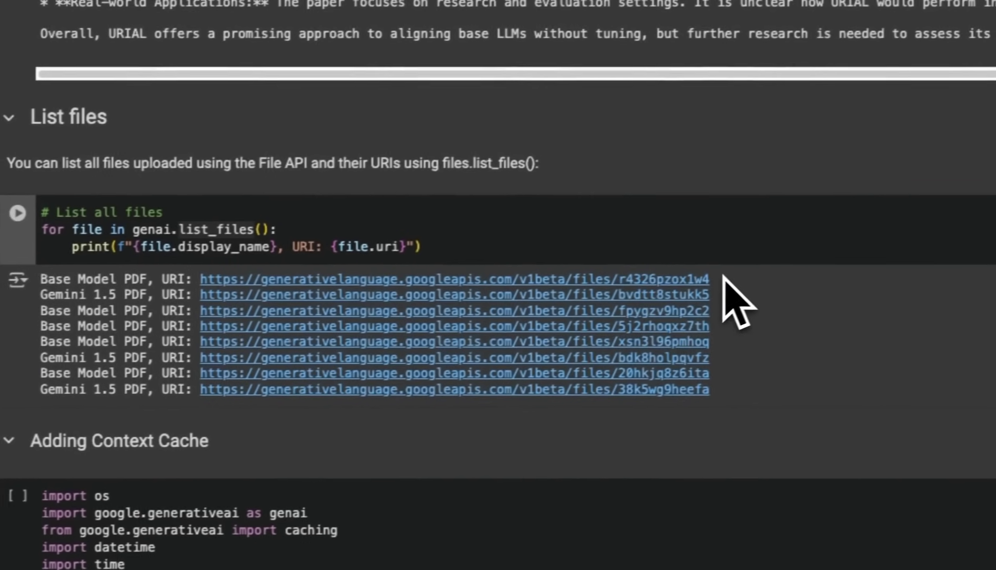
{"action": "left_click_drag", "start_coordinate": [677, 278], "coordinate": [294, 279]}
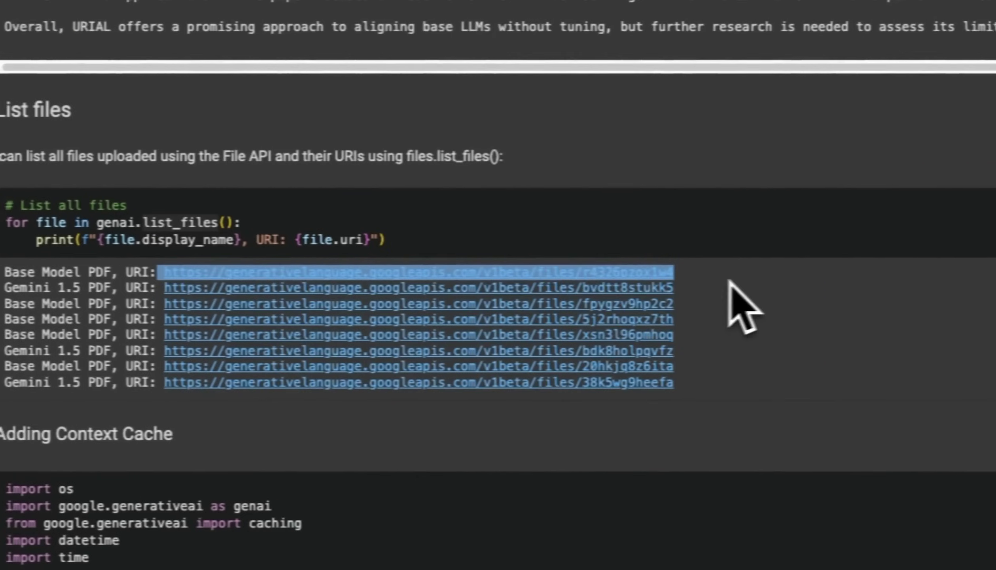
{"action": "left_click_drag", "start_coordinate": [732, 294], "coordinate": [158, 278]}
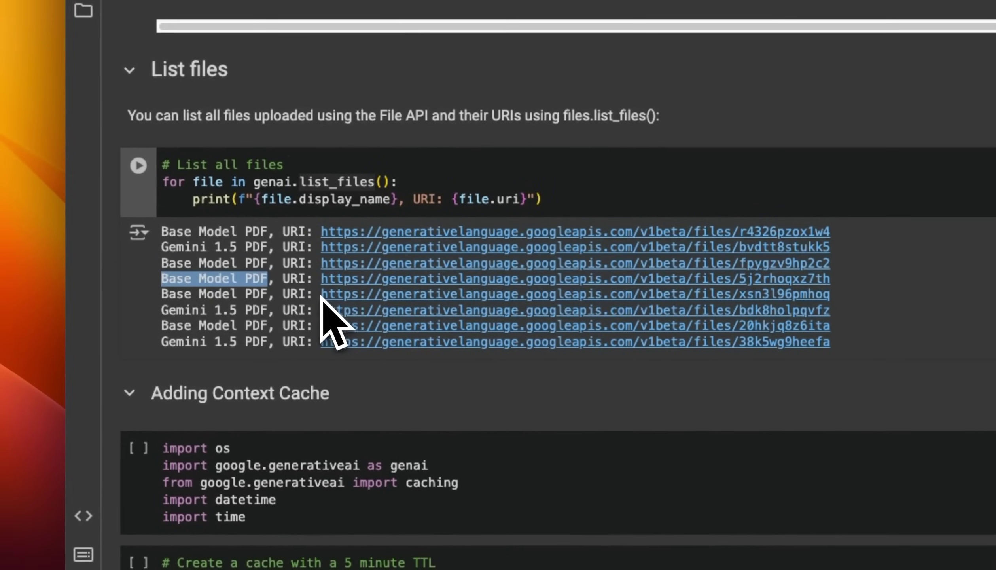
{"action": "left_click_drag", "start_coordinate": [322, 294], "coordinate": [831, 296]}
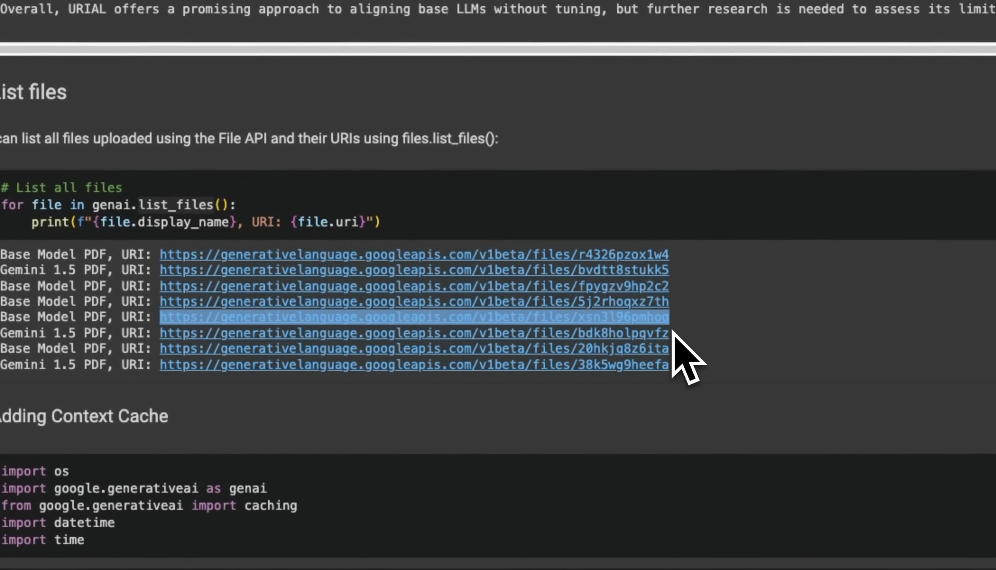
{"action": "scroll", "coordinate": [704, 354], "scroll_direction": "down", "scroll_amount": 5}
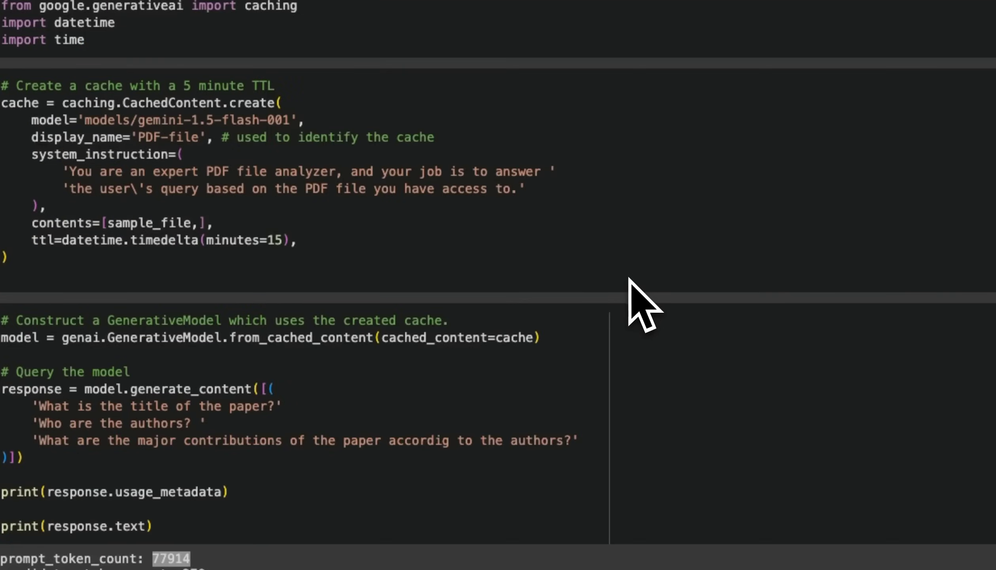
{"action": "scroll", "coordinate": [623, 281], "scroll_direction": "up", "scroll_amount": 1}
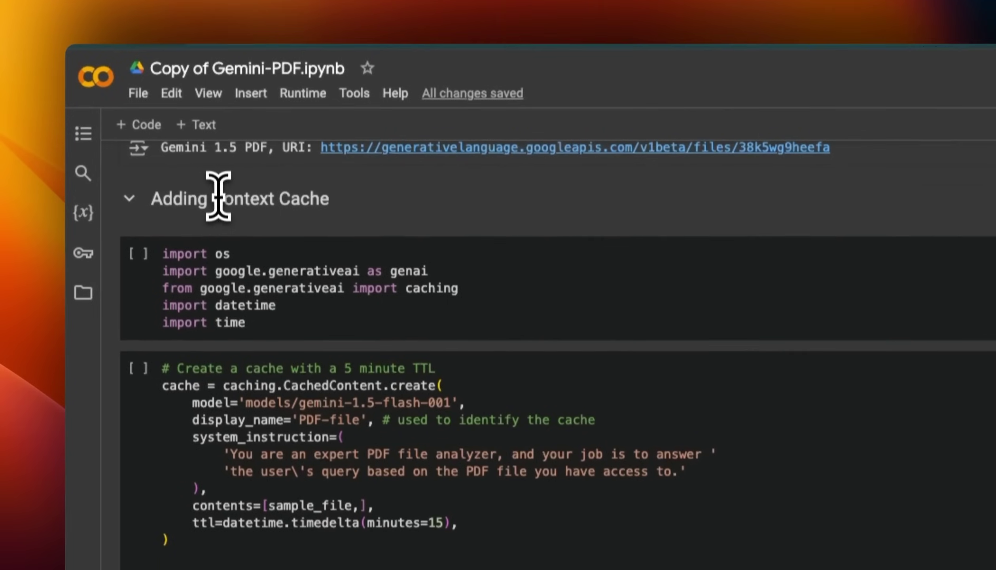
{"action": "left_click_drag", "start_coordinate": [213, 181], "coordinate": [372, 184]}
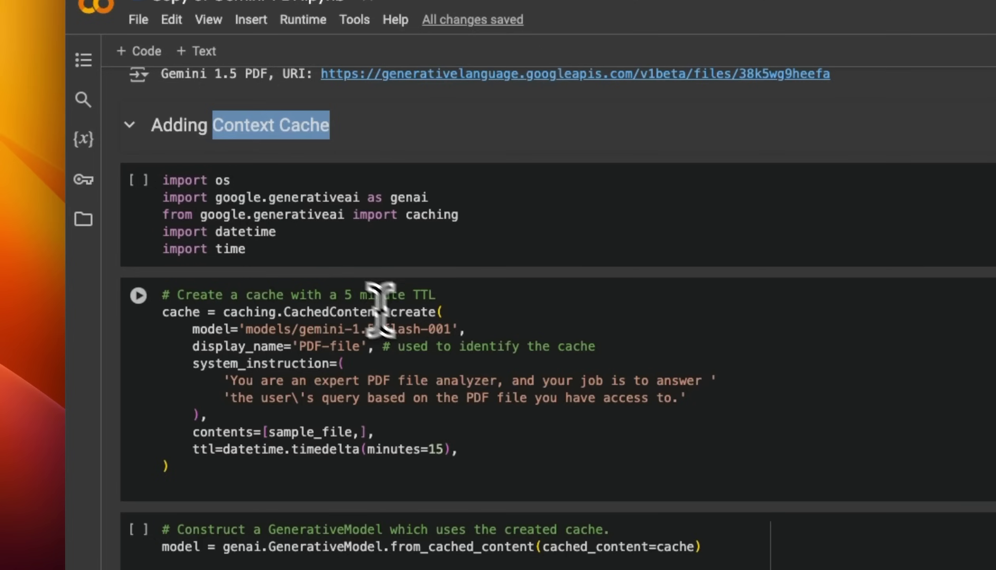
{"action": "left_click", "coordinate": [463, 343]}
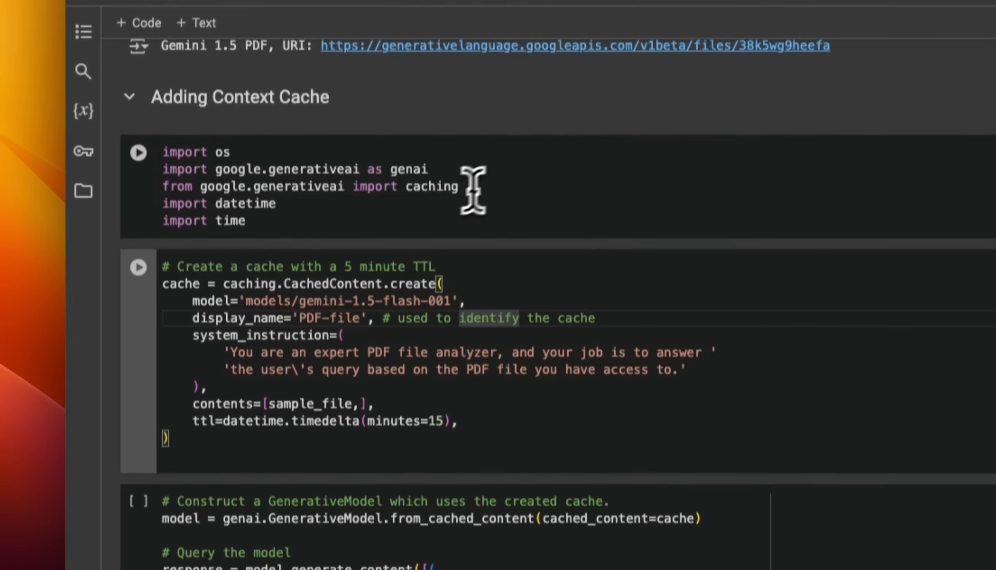
{"action": "left_click_drag", "start_coordinate": [474, 184], "coordinate": [164, 165]}
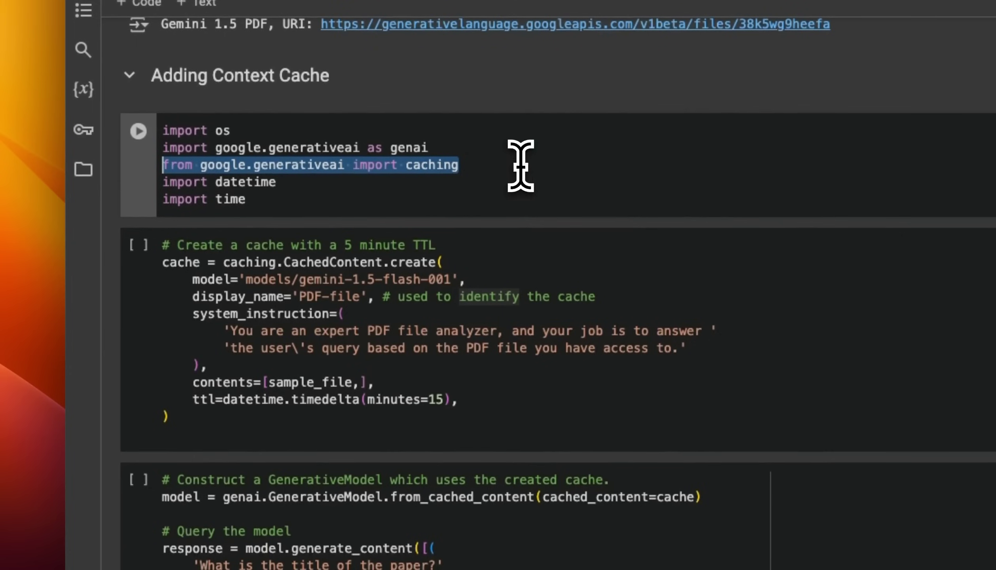
{"action": "left_click_drag", "start_coordinate": [518, 163], "coordinate": [161, 164]}
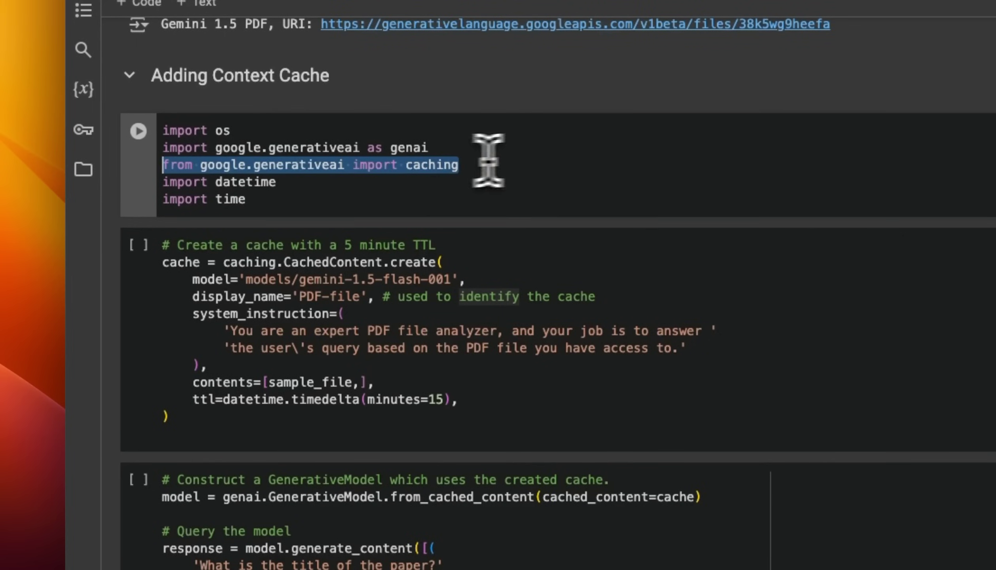
{"action": "left_click", "coordinate": [517, 155]}
{"action": "triple_click", "coordinate": [502, 165]}
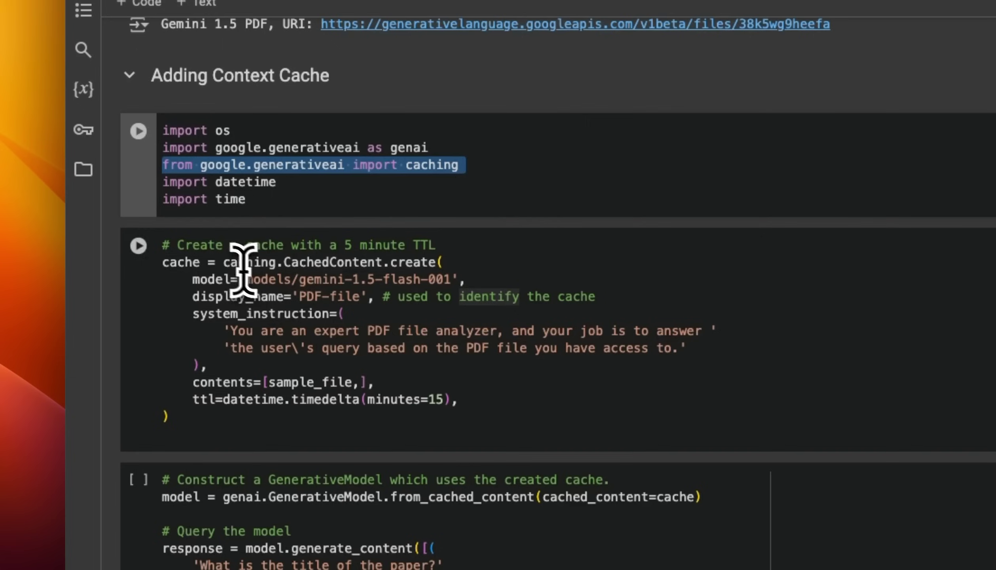
{"action": "left_click_drag", "start_coordinate": [229, 262], "coordinate": [379, 262]}
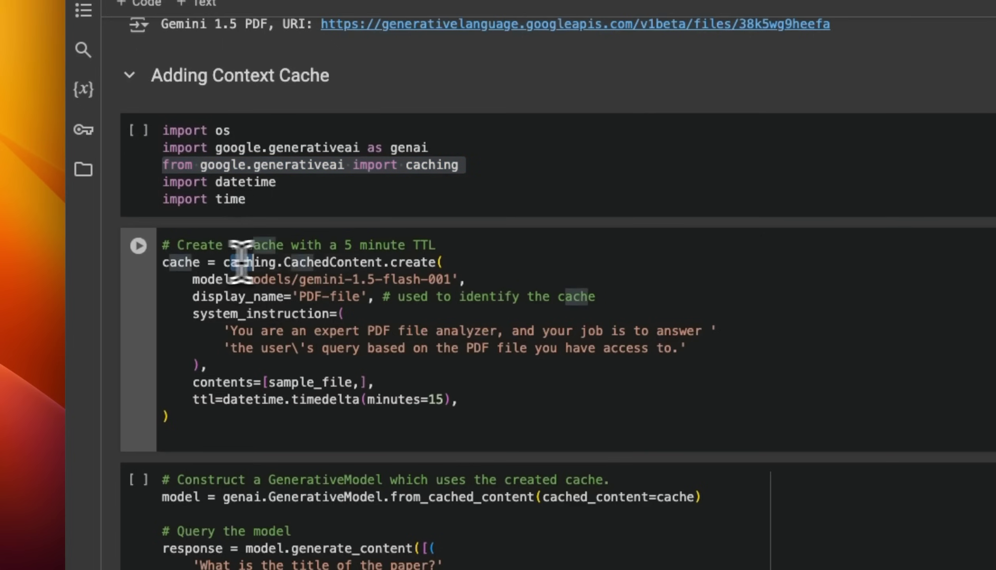
{"action": "triple_click", "coordinate": [319, 262]}
{"action": "triple_click", "coordinate": [352, 280]}
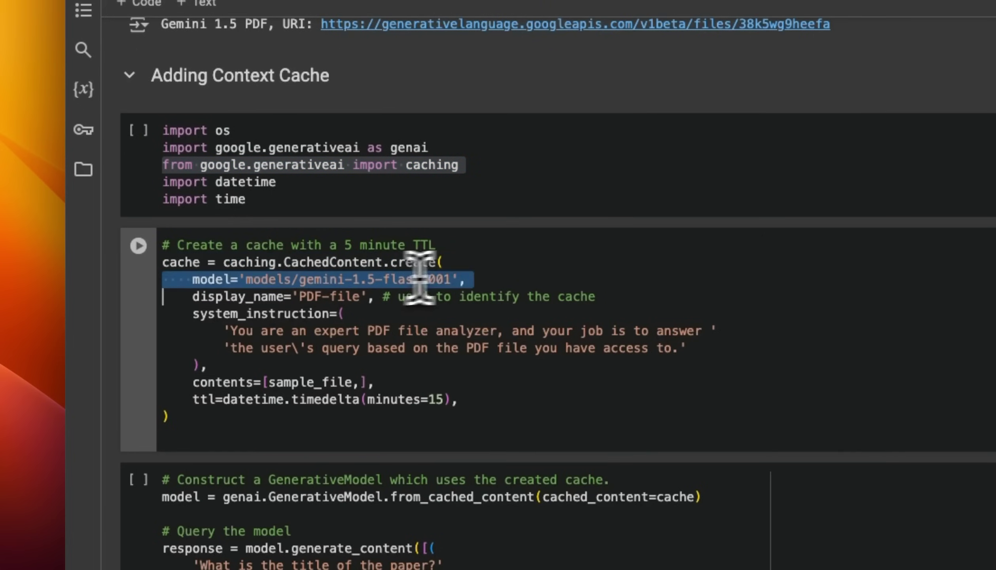
{"action": "left_click", "coordinate": [480, 273]}
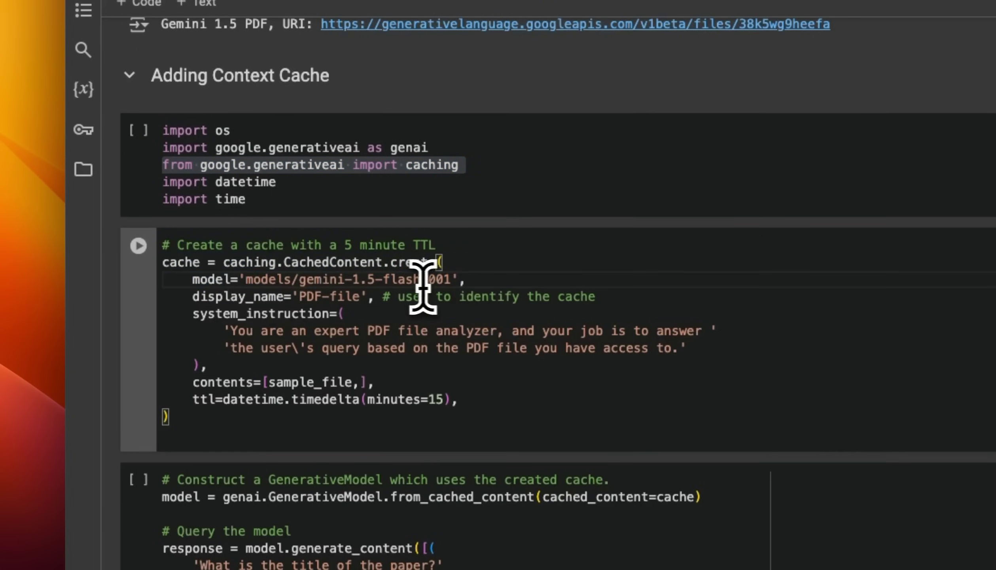
{"action": "left_click_drag", "start_coordinate": [421, 279], "coordinate": [449, 280]}
{"action": "key", "text": "ctrl+a"}
{"action": "triple_click", "coordinate": [334, 296]}
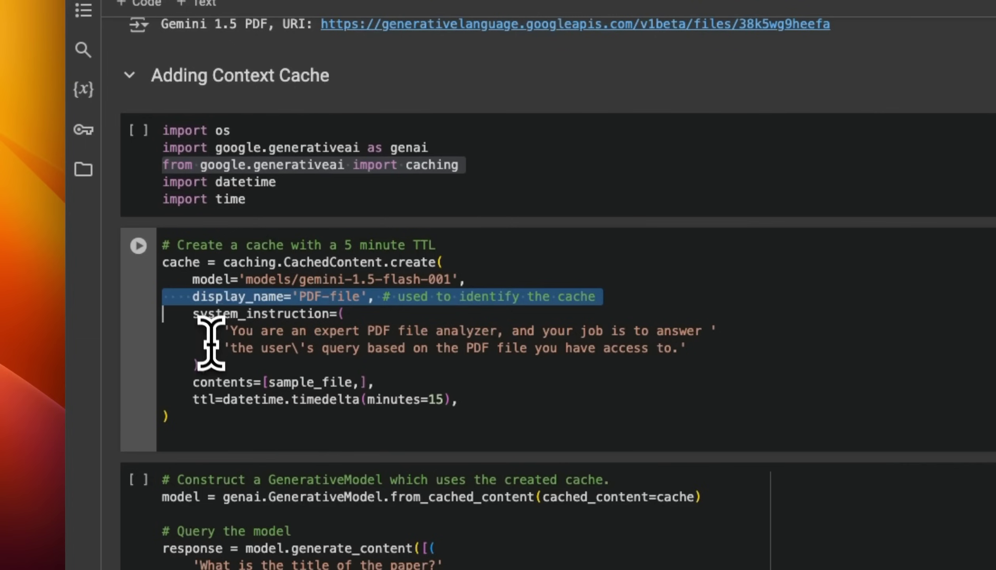
{"action": "left_click_drag", "start_coordinate": [206, 365], "coordinate": [148, 312]}
{"action": "left_click_drag", "start_coordinate": [390, 381], "coordinate": [140, 380]}
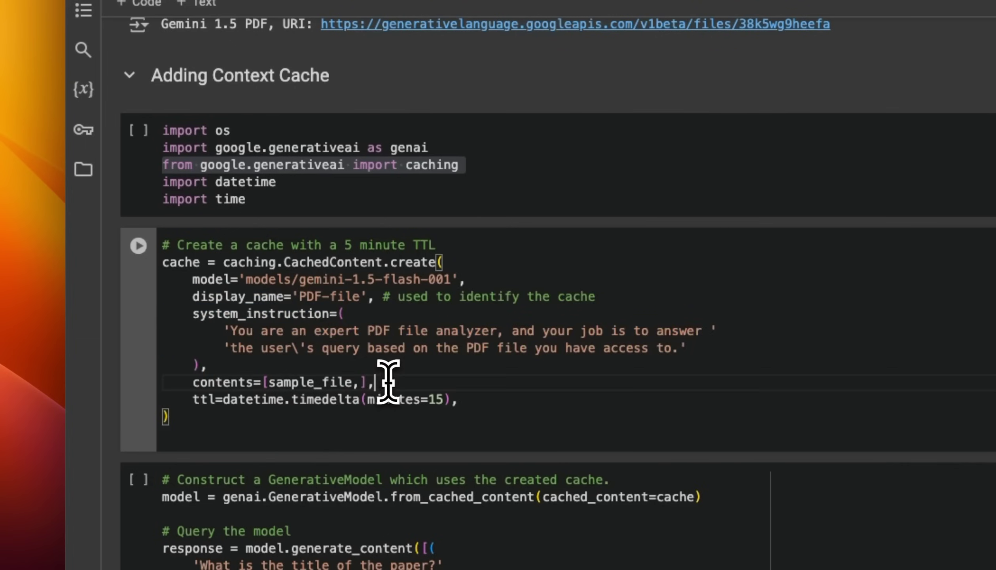
{"action": "double_click", "coordinate": [319, 382]}
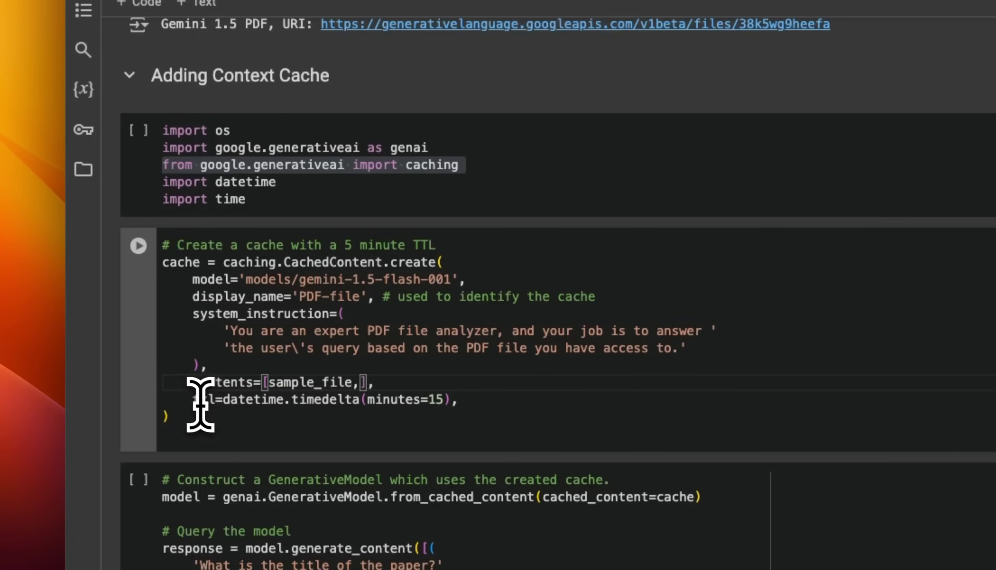
{"action": "left_click_drag", "start_coordinate": [201, 399], "coordinate": [425, 399]}
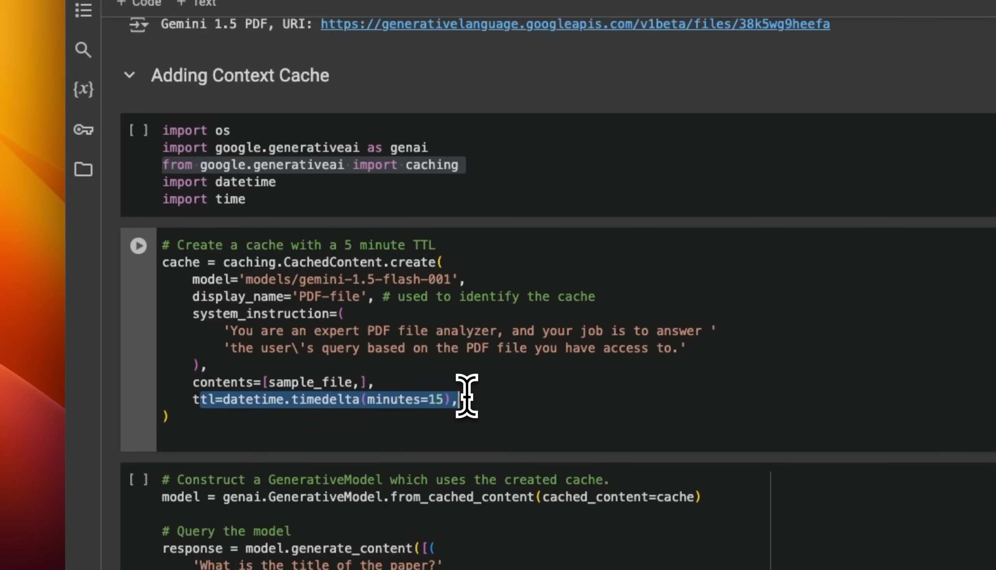
{"action": "left_click_drag", "start_coordinate": [473, 399], "coordinate": [139, 400]}
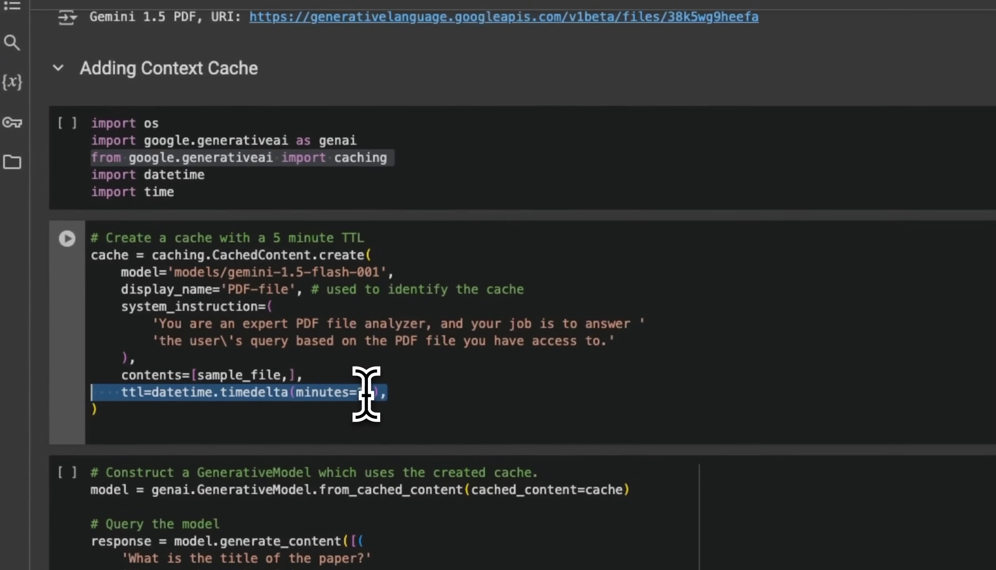
{"action": "left_click", "coordinate": [389, 393]}
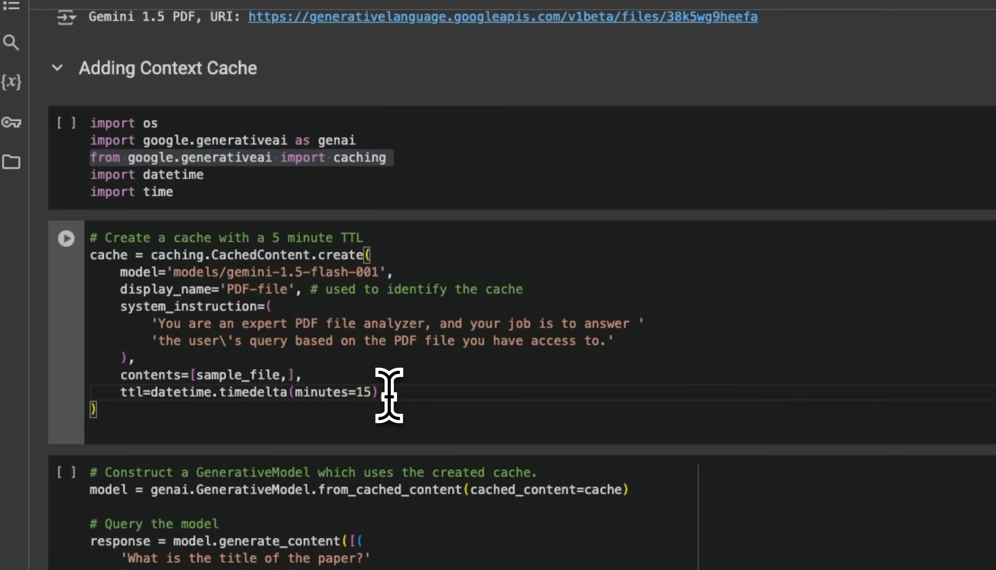
{"action": "key", "text": "ctrl+a"}
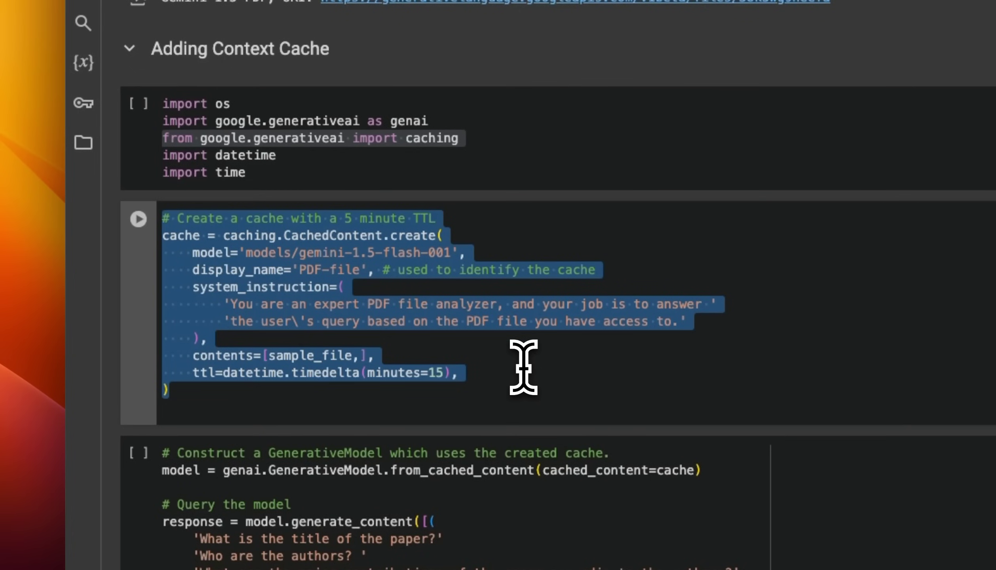
{"action": "scroll", "coordinate": [545, 336], "scroll_direction": "down", "scroll_amount": 2}
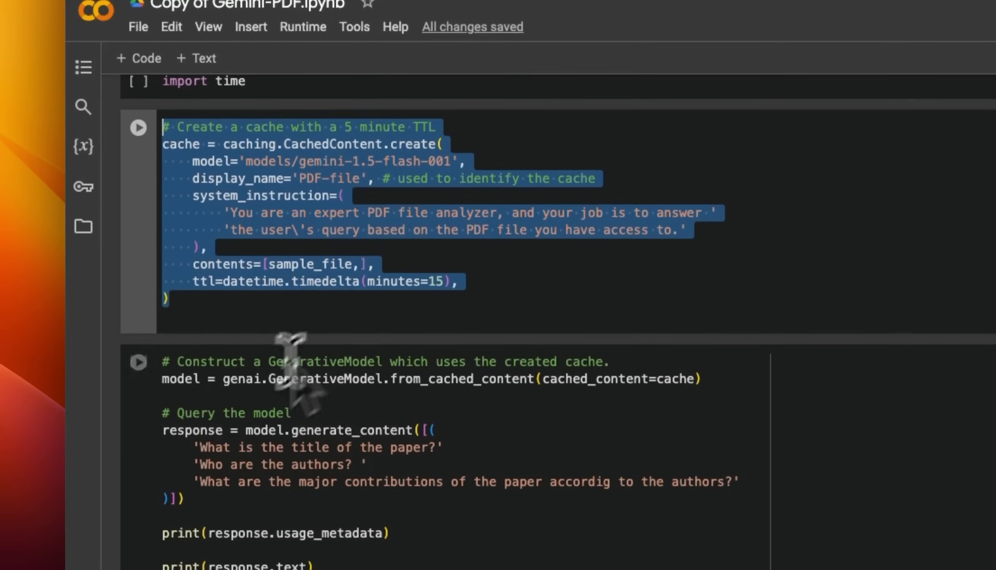
{"action": "left_click", "coordinate": [171, 150]}
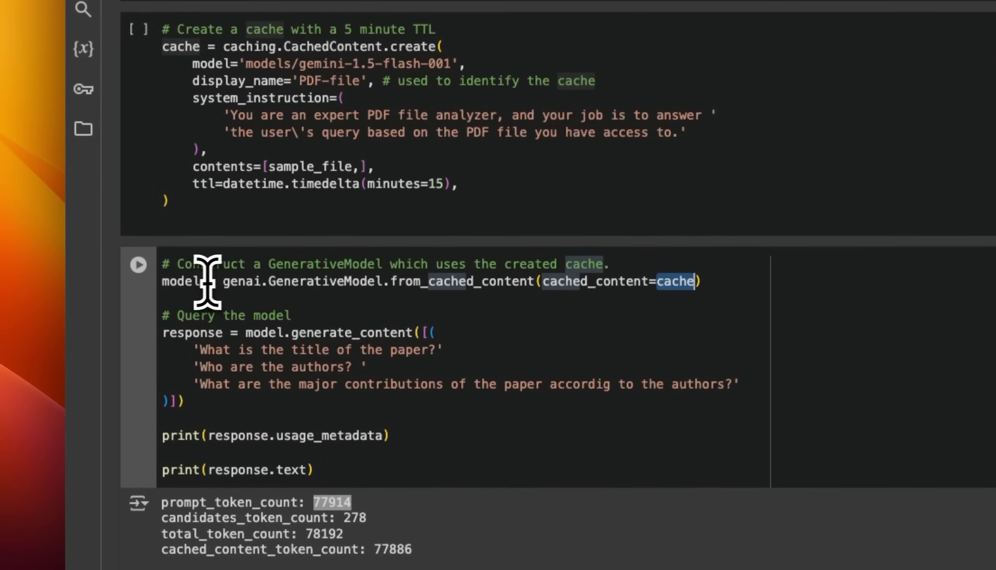
{"action": "left_click_drag", "start_coordinate": [219, 284], "coordinate": [407, 282]}
{"action": "left_click", "coordinate": [477, 285]}
{"action": "double_click", "coordinate": [478, 285]}
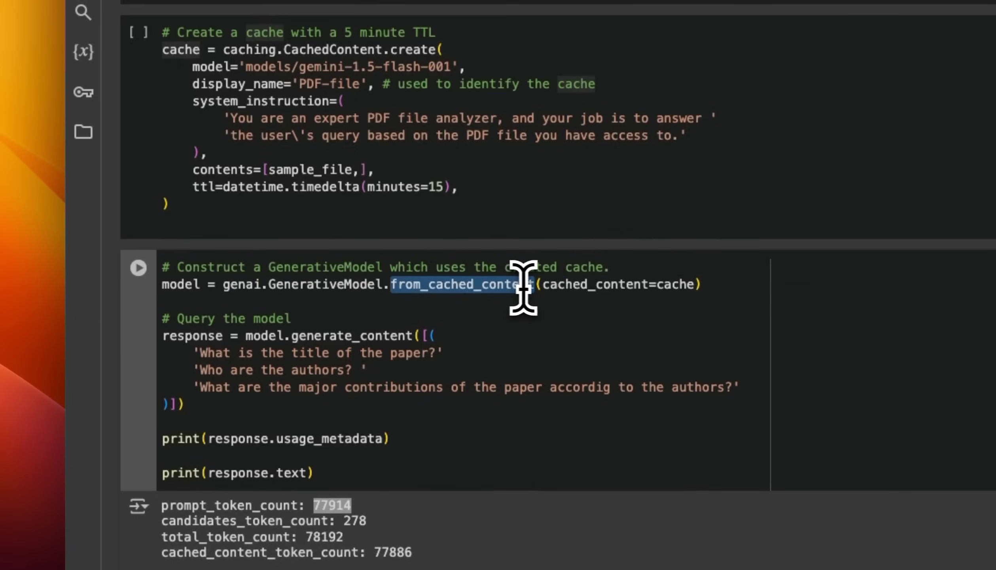
{"action": "left_click", "coordinate": [558, 285]}
{"action": "double_click", "coordinate": [676, 297]}
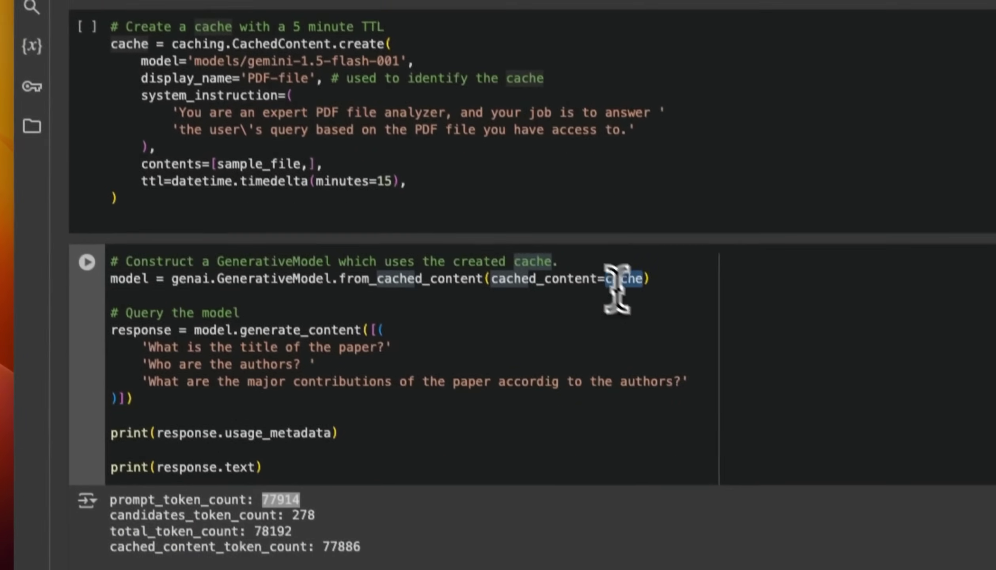
{"action": "double_click", "coordinate": [627, 398]}
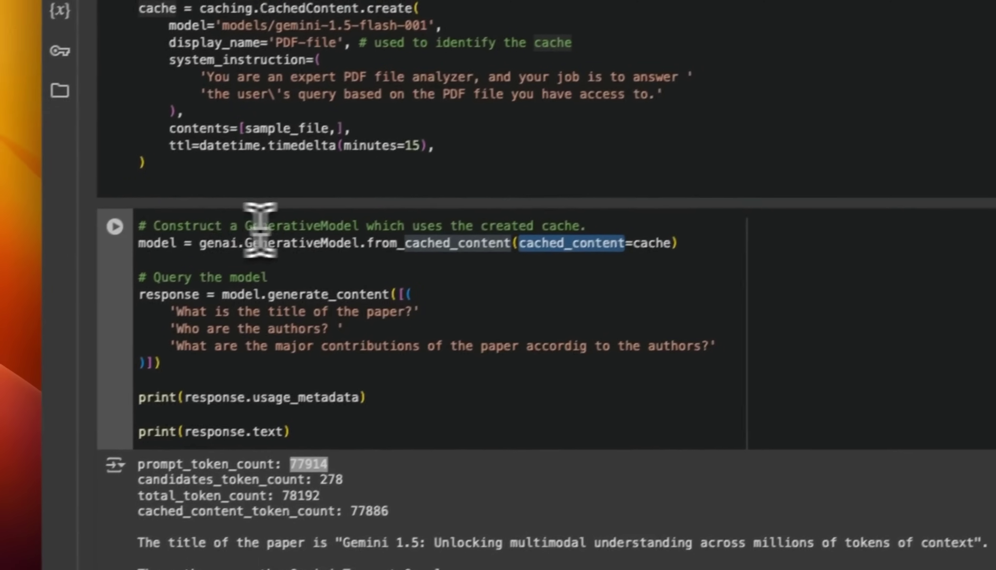
{"action": "double_click", "coordinate": [179, 398]}
{"action": "left_click_drag", "start_coordinate": [285, 355], "coordinate": [162, 265]}
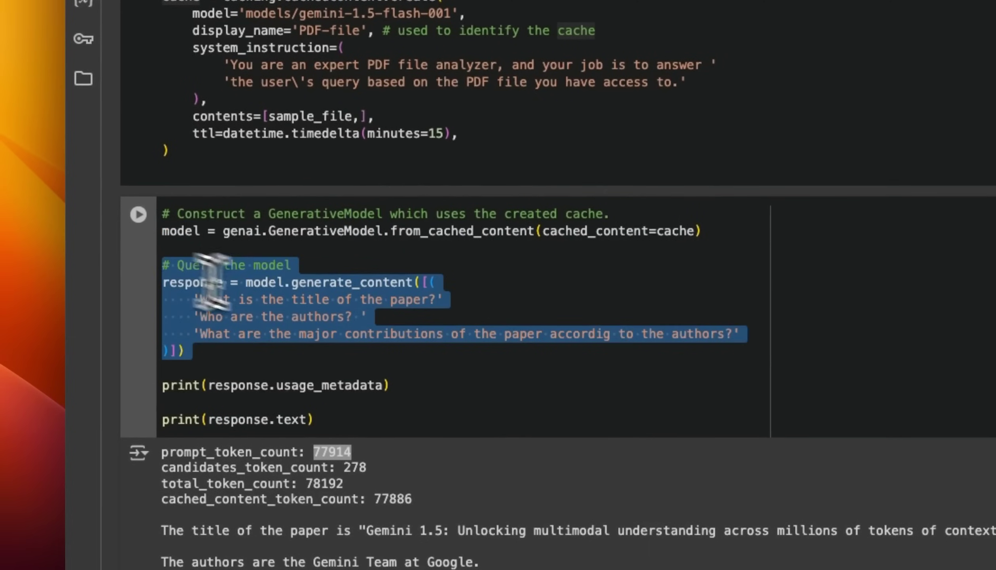
{"action": "left_click", "coordinate": [400, 355]}
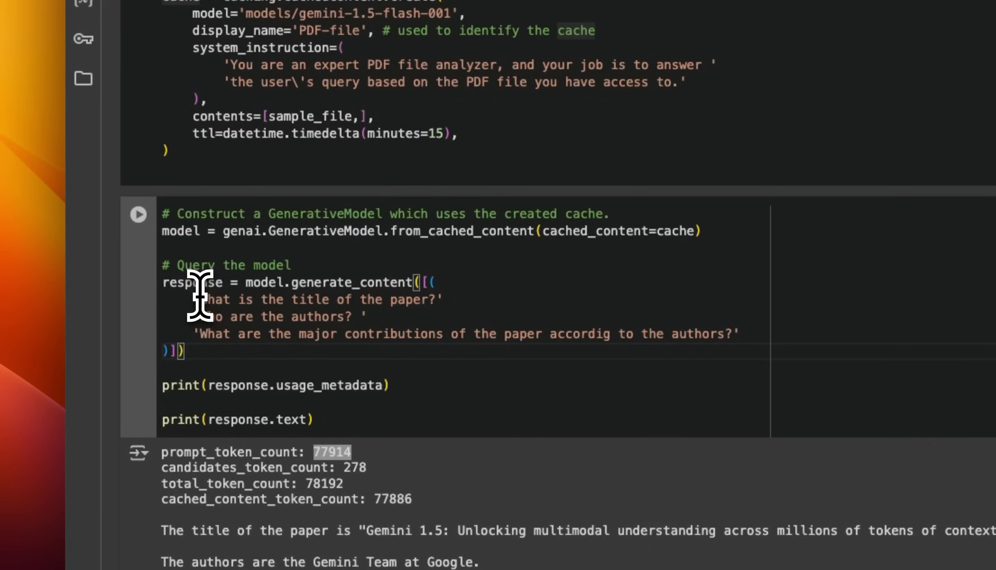
{"action": "left_click_drag", "start_coordinate": [200, 300], "coordinate": [445, 301]}
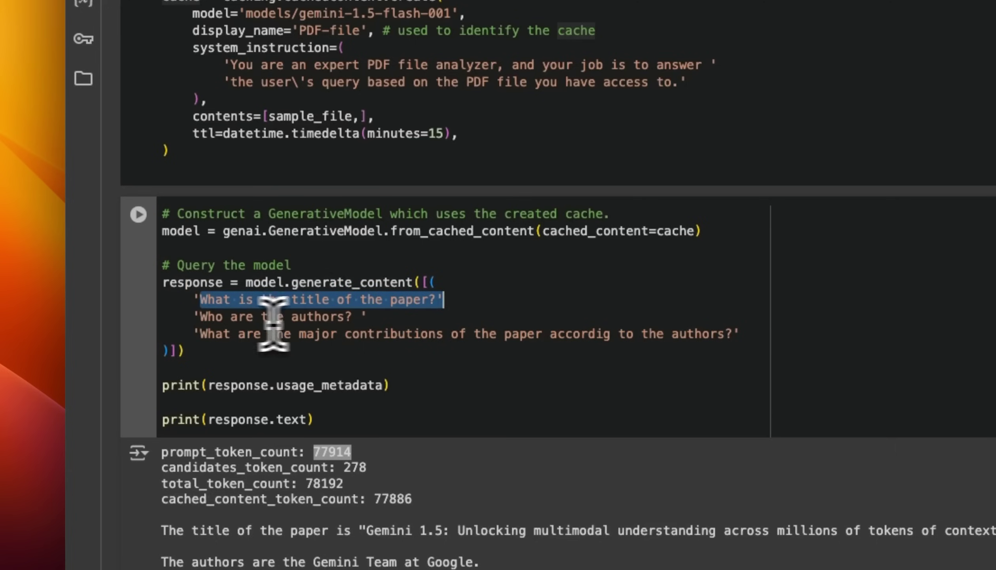
{"action": "left_click_drag", "start_coordinate": [200, 316], "coordinate": [367, 316]}
{"action": "left_click_drag", "start_coordinate": [200, 333], "coordinate": [445, 333]}
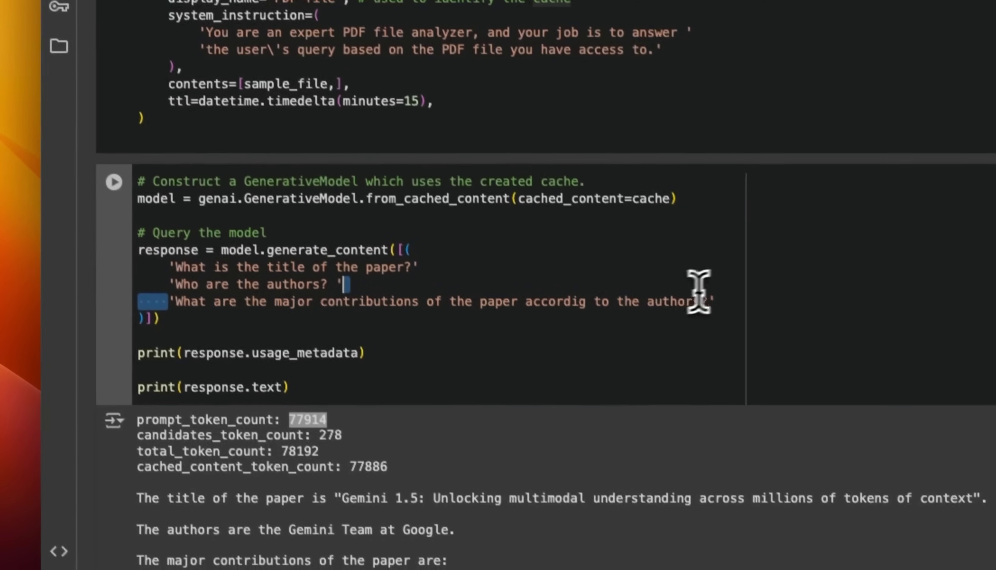
{"action": "left_click_drag", "start_coordinate": [702, 291], "coordinate": [712, 285]}
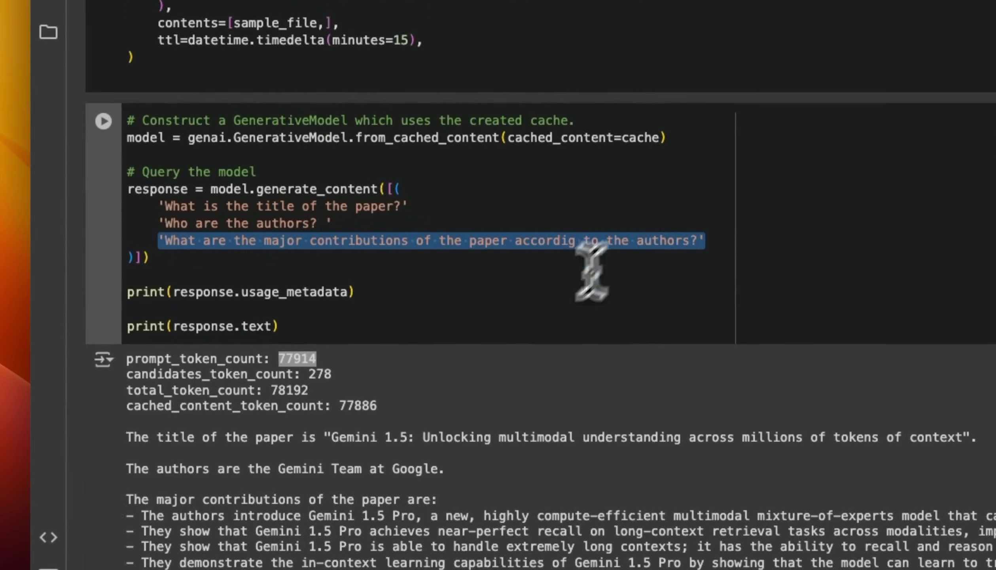
{"action": "scroll", "coordinate": [358, 379], "scroll_direction": "down", "scroll_amount": 3}
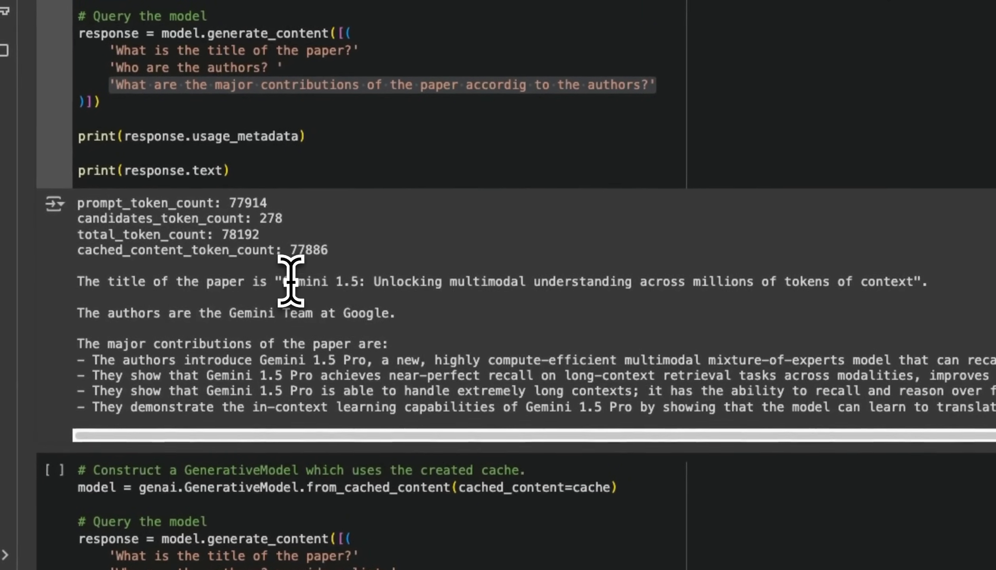
{"action": "left_click_drag", "start_coordinate": [281, 281], "coordinate": [918, 281]}
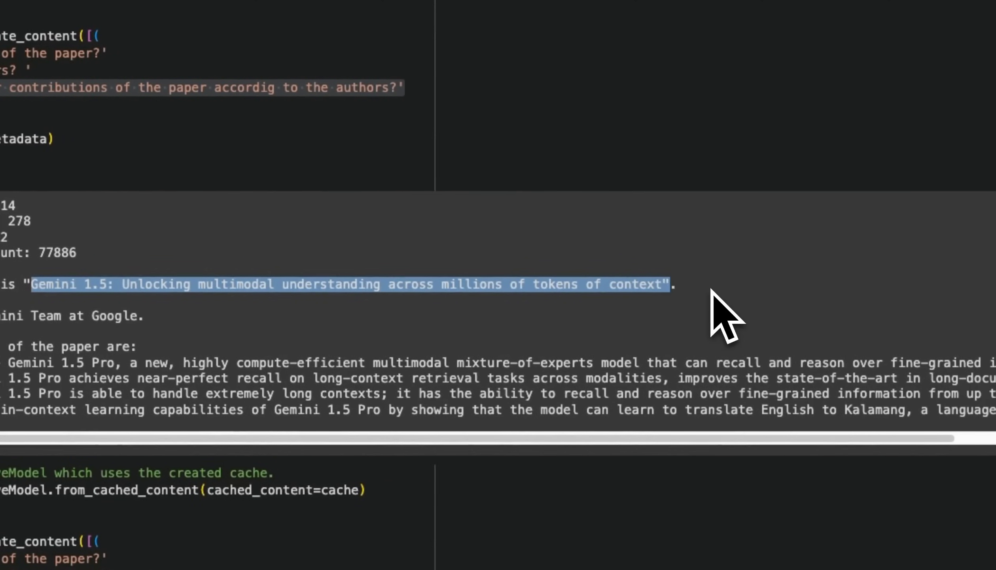
{"action": "left_click_drag", "start_coordinate": [488, 306], "coordinate": [319, 306]}
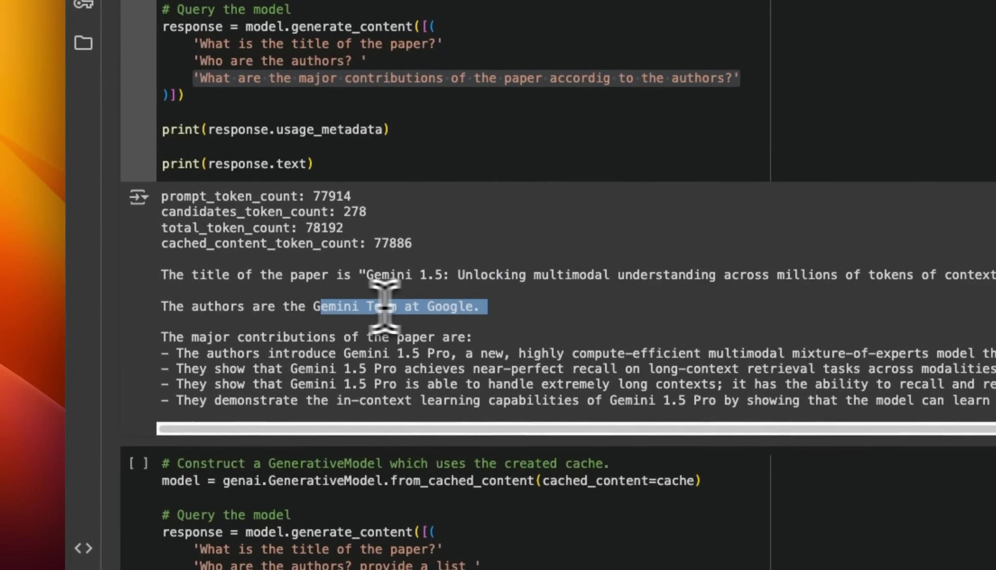
{"action": "left_click_drag", "start_coordinate": [164, 336], "coordinate": [177, 444]}
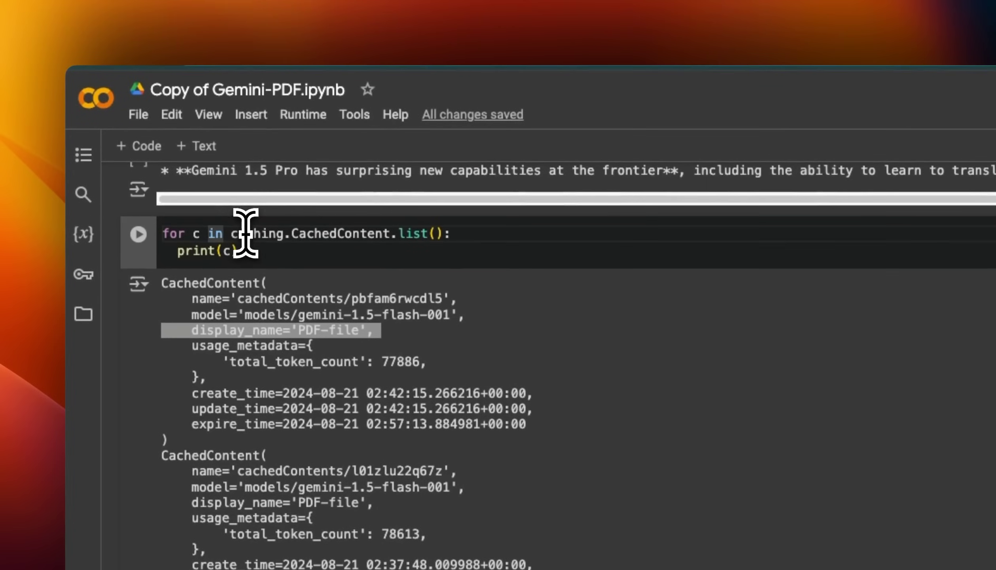
Highlight the caching.CachedContent.list() call that prints the stored PDF-file caches.
{"action": "left_click_drag", "start_coordinate": [246, 231], "coordinate": [330, 231]}
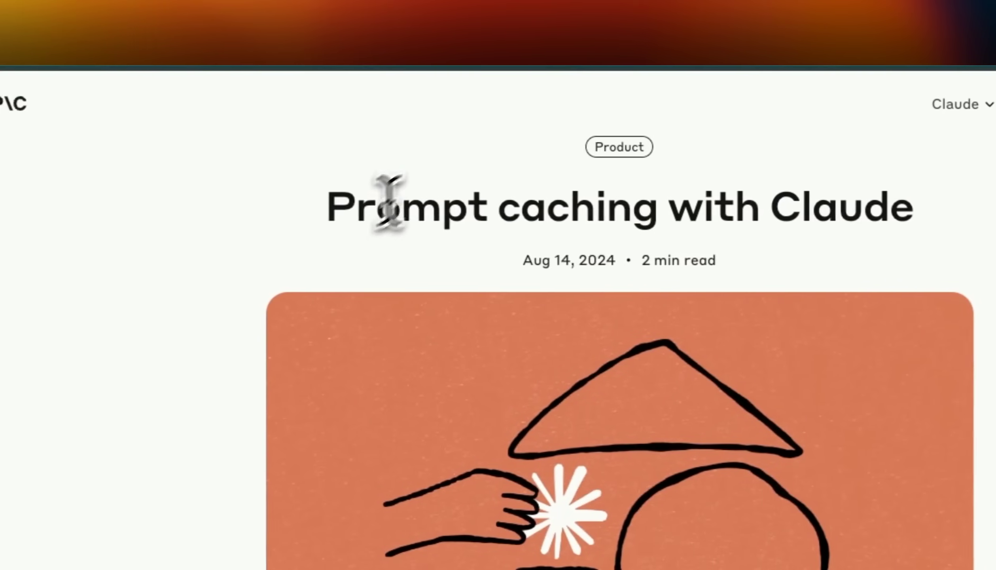
{"action": "left_click_drag", "start_coordinate": [327, 207], "coordinate": [661, 156]}
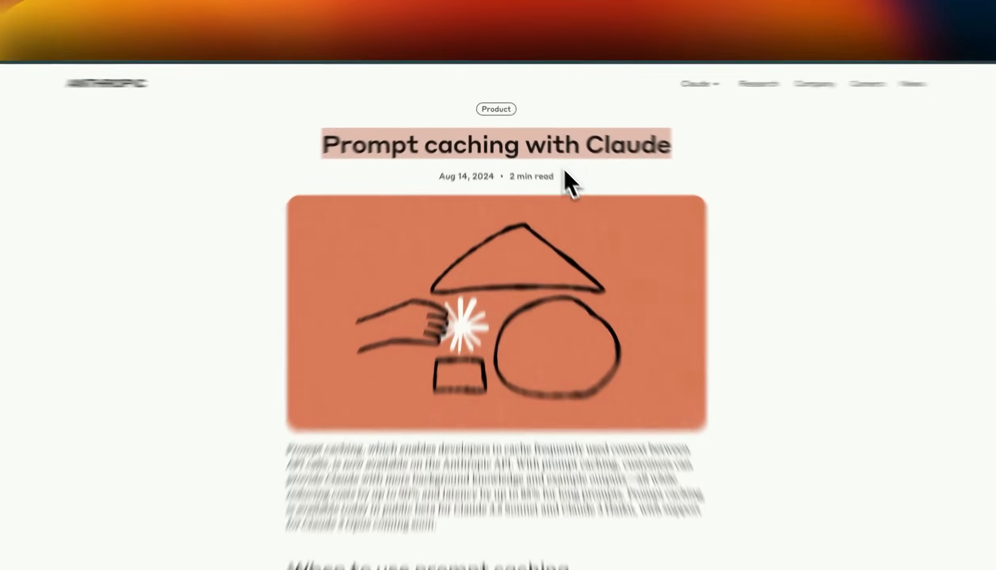
{"action": "scroll", "coordinate": [471, 214], "scroll_direction": "down", "scroll_amount": 5}
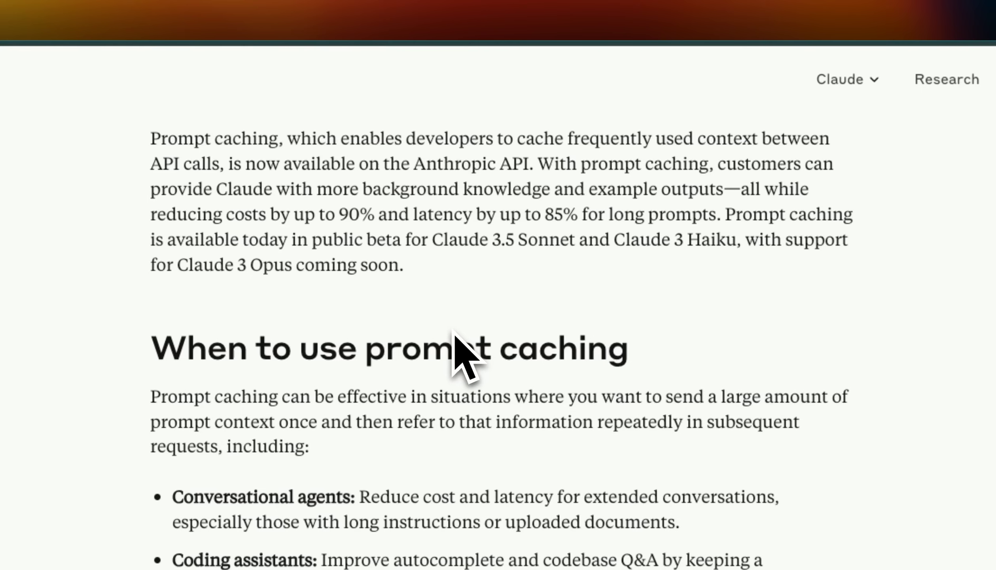
{"action": "scroll", "coordinate": [476, 331], "scroll_direction": "down", "scroll_amount": 1}
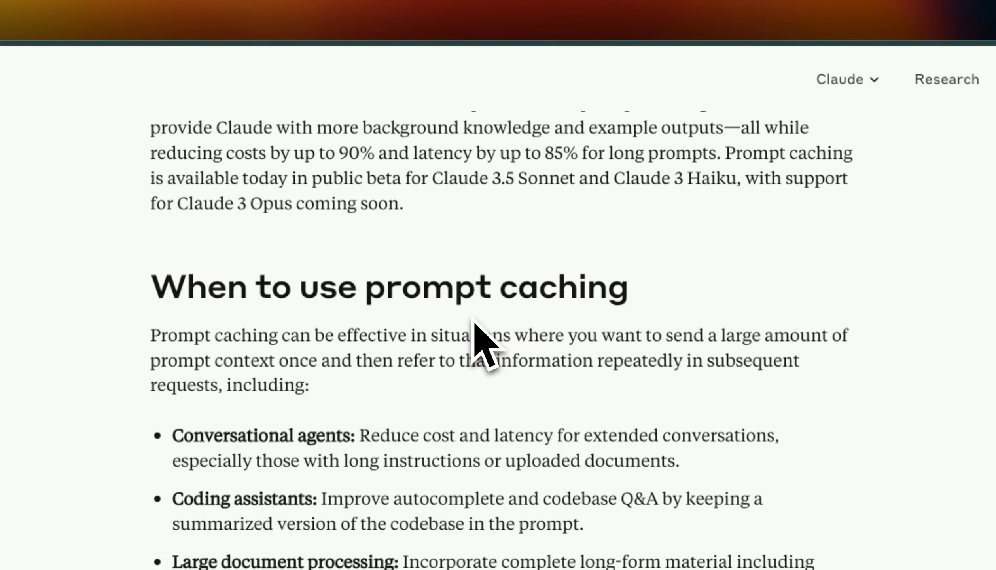
{"action": "scroll", "coordinate": [475, 331], "scroll_direction": "down", "scroll_amount": 2}
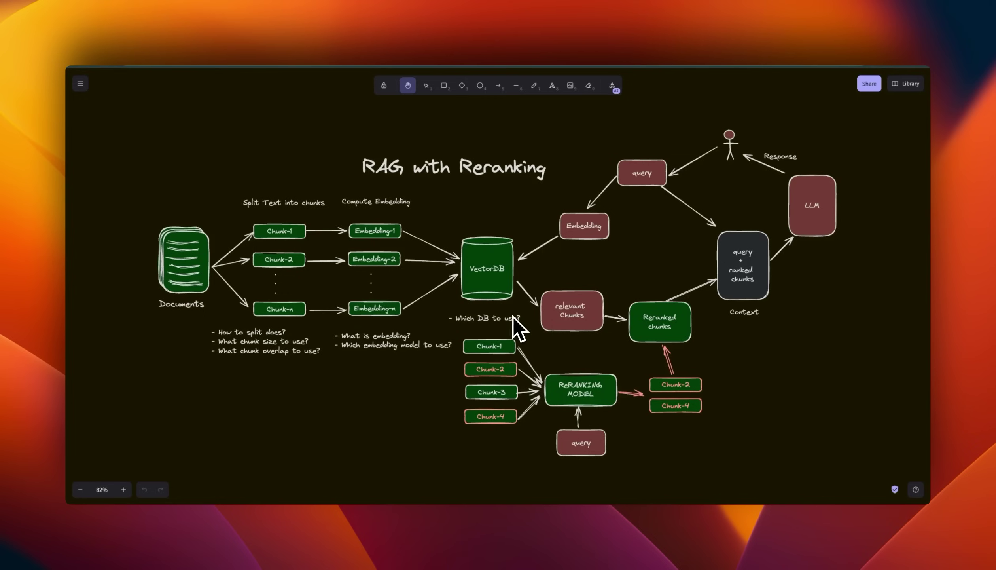
Switch from Excalidraw to the article showing embedding memory and monthly cost table.
{"action": "key", "text": "ctrl+Tab"}
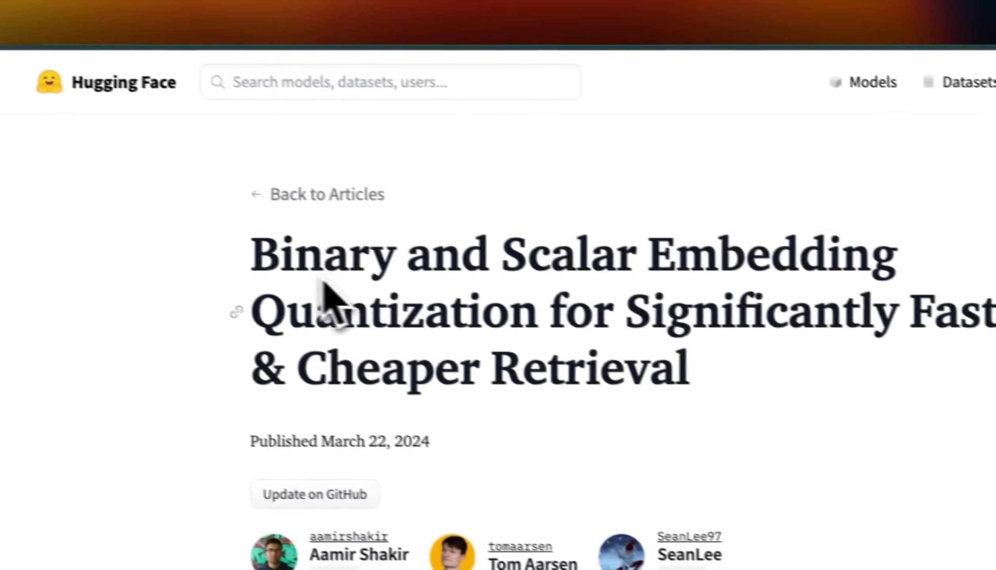
Highlight the 'Binary and Scalar Embedding Quantization' article title on Hugging Face.
{"action": "left_click_drag", "start_coordinate": [280, 263], "coordinate": [934, 269]}
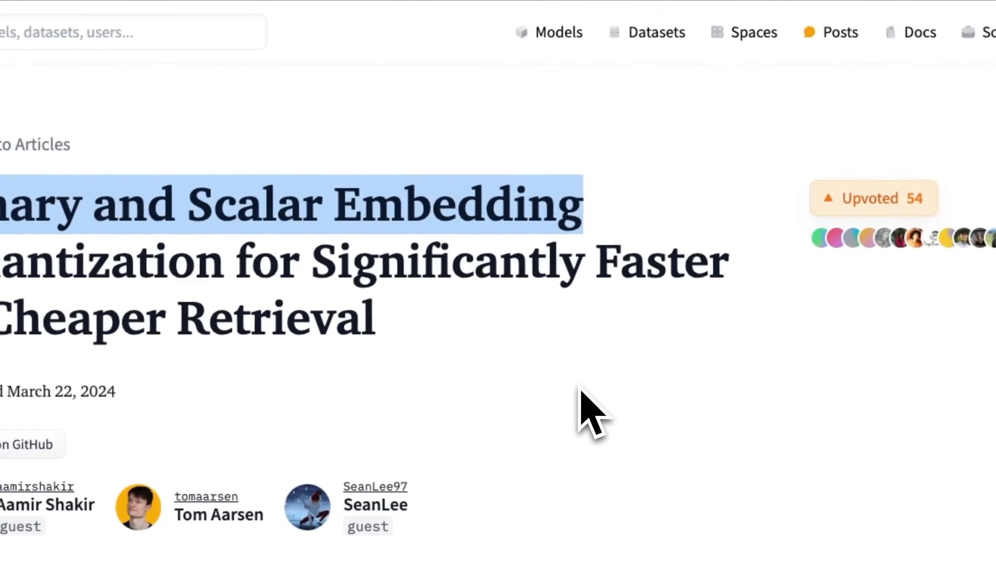